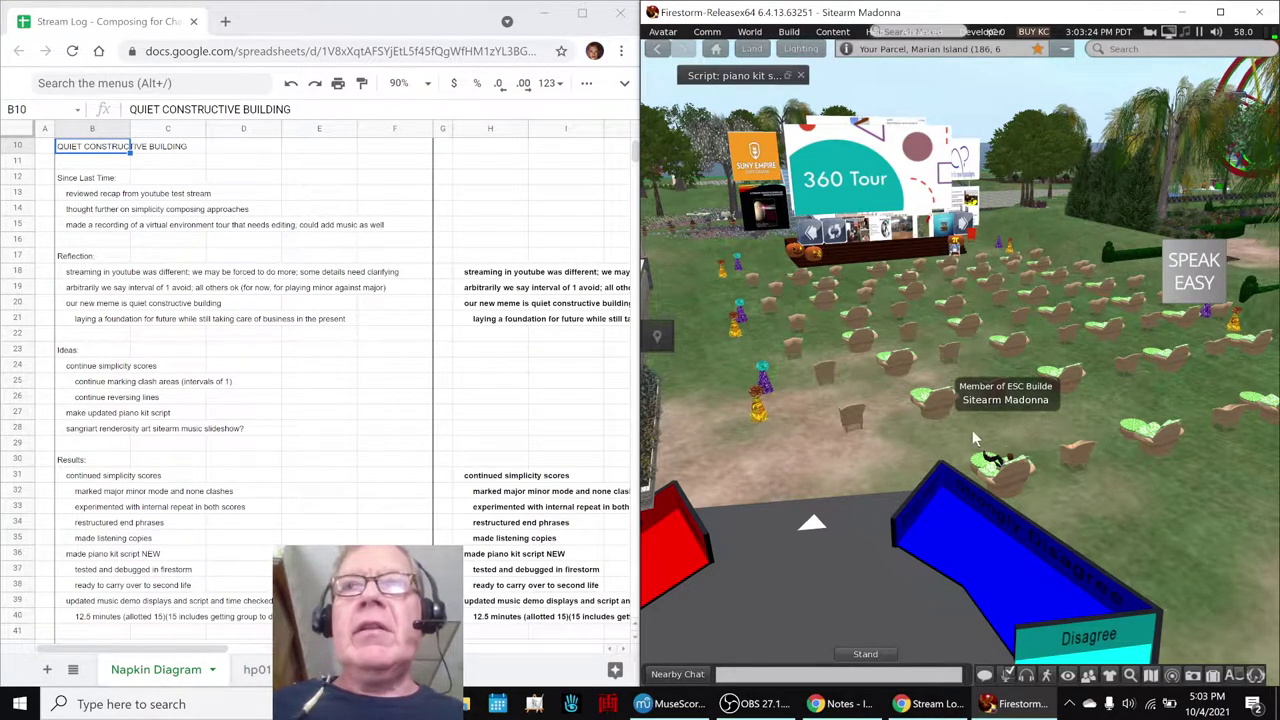
Stand the avatar up and examine the Preload Your Sound board and its Directions to INP Demo Areas sign up close
{"action": "left_click", "coordinate": [845, 652]}
{"action": "left_click", "coordinate": [1203, 494], "text": "alt"}
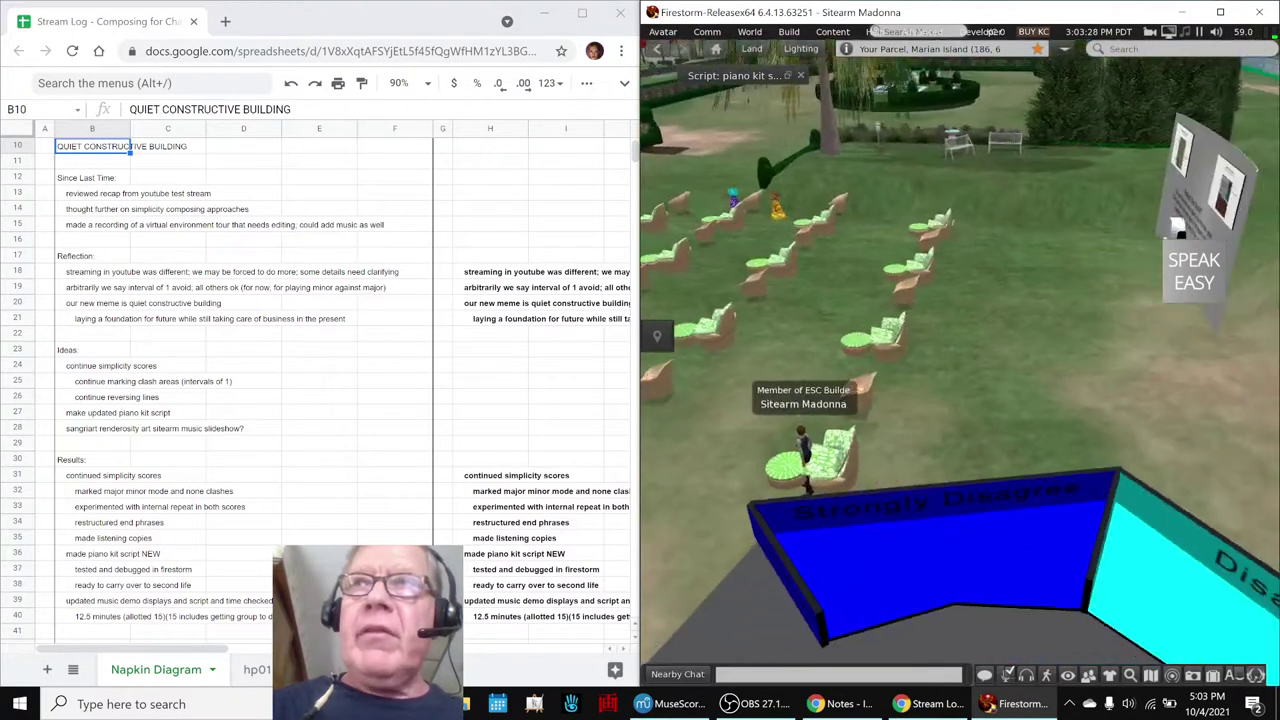
{"action": "left_click_drag", "start_coordinate": [1210, 190], "coordinate": [960, 365]}
{"action": "left_click", "coordinate": [932, 377], "text": "alt"}
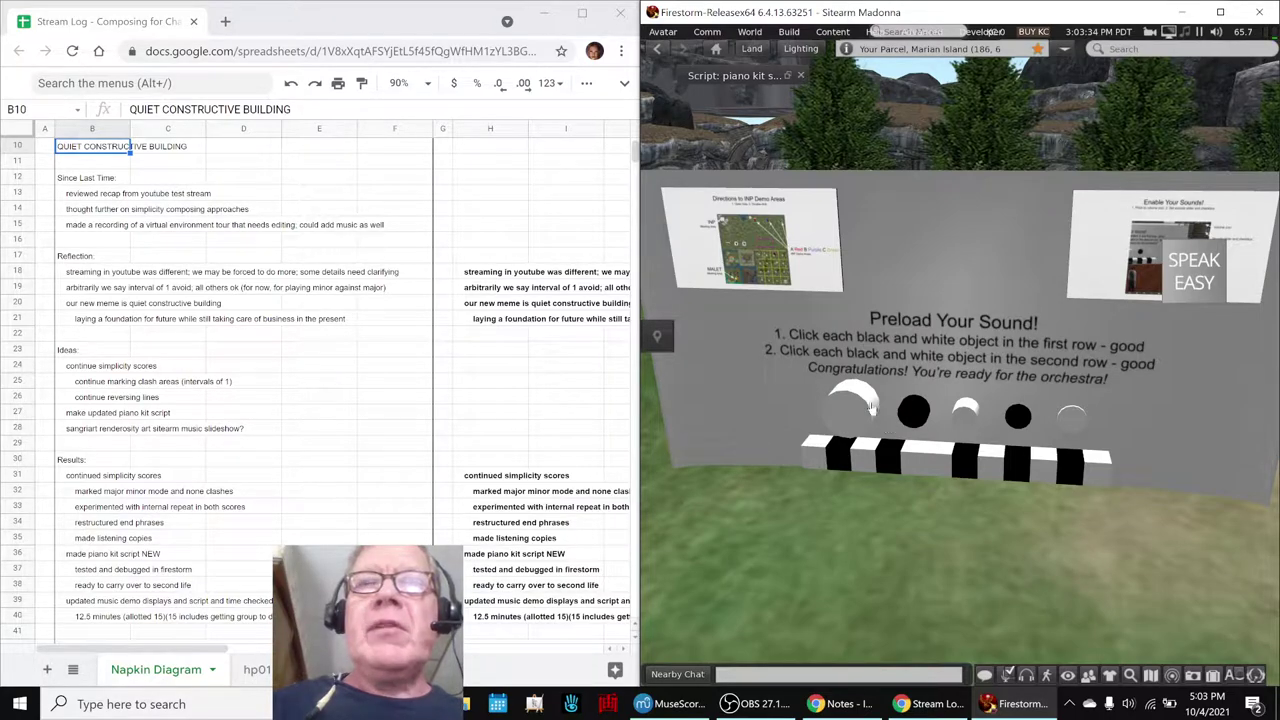
{"action": "left_click", "coordinate": [788, 278], "text": "alt"}
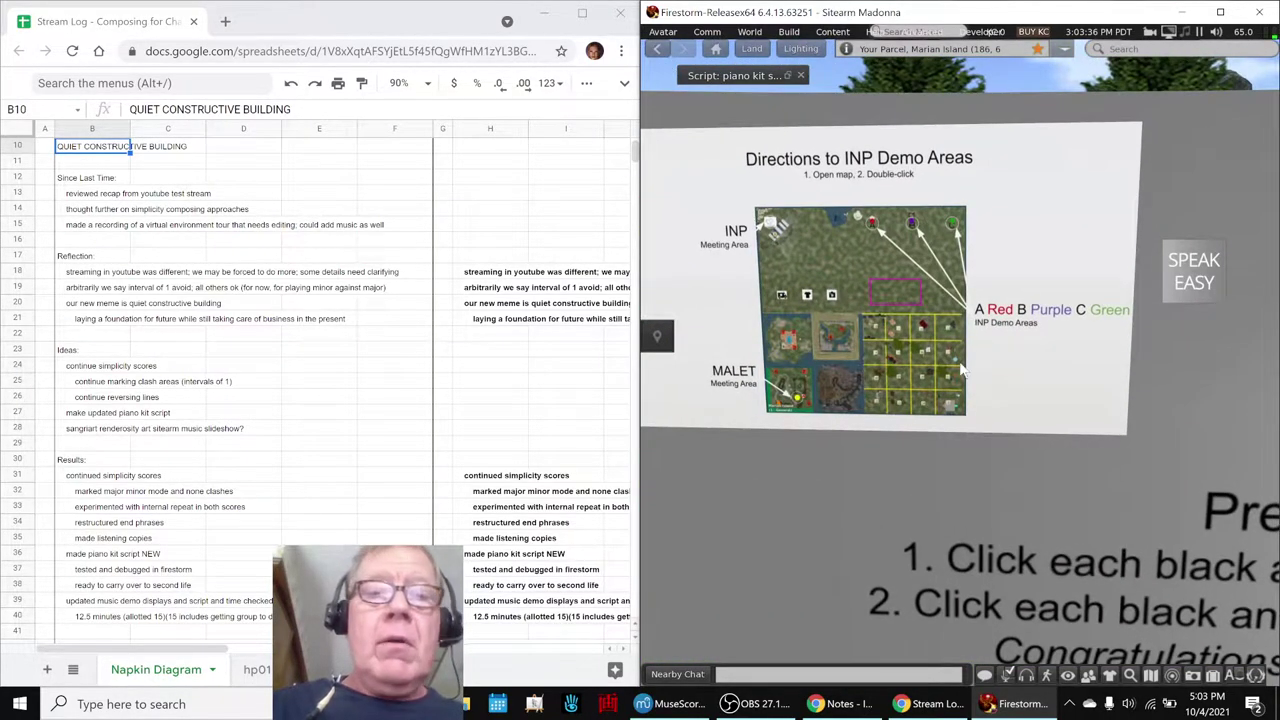
Teleport to the green C demo area from the world map and walk the avatar to face the two-slide display
{"action": "key", "text": "ctrl+m"}
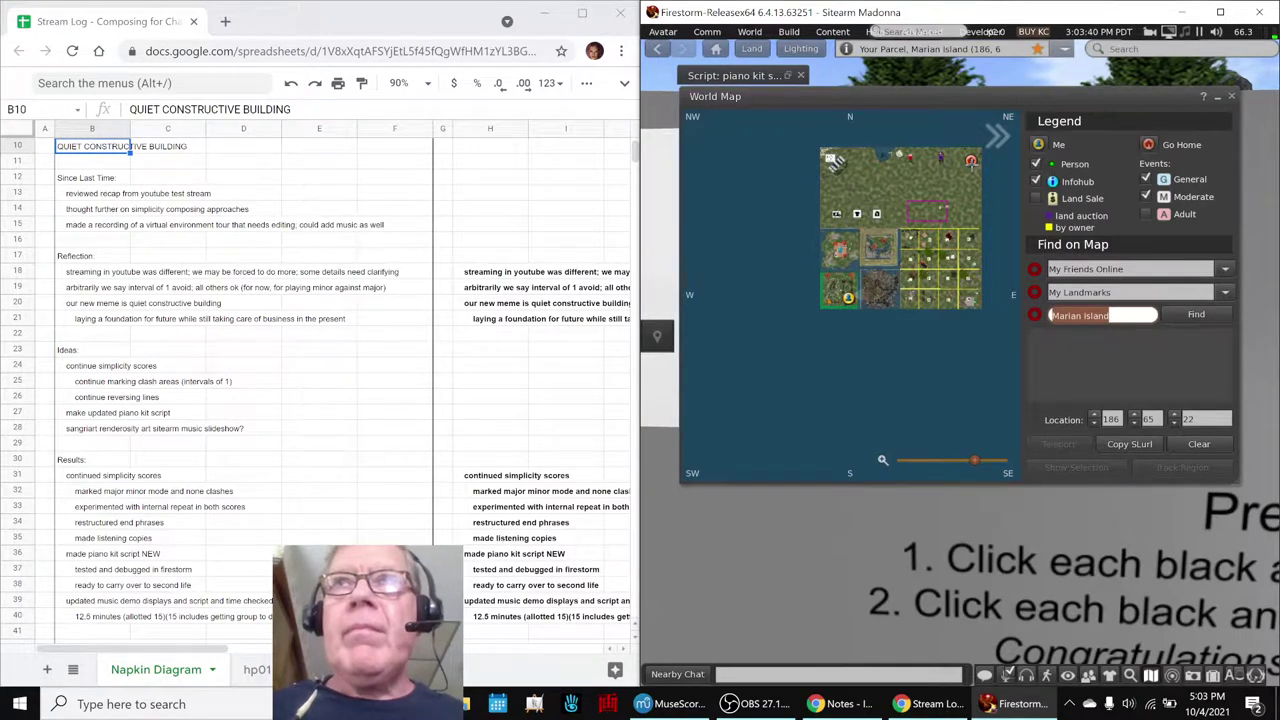
{"action": "double_click", "coordinate": [971, 163]}
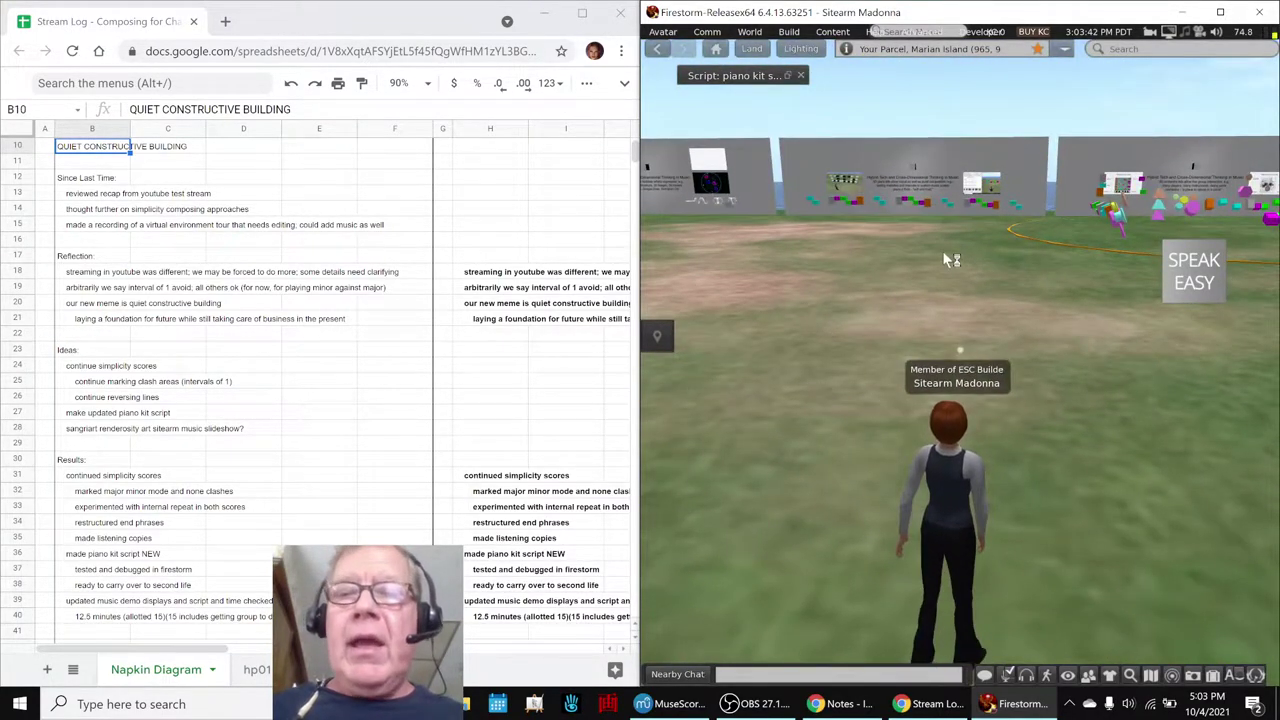
{"action": "key", "text": "Left"}
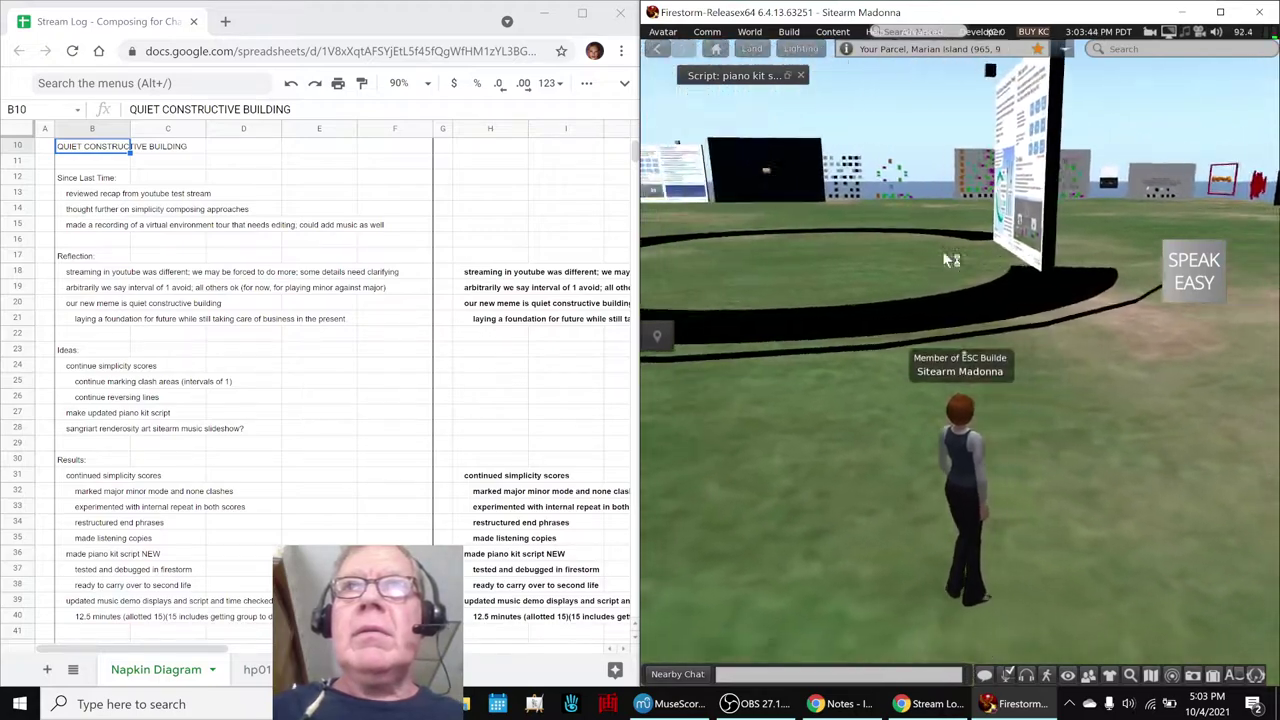
{"action": "key", "text": "Left"}
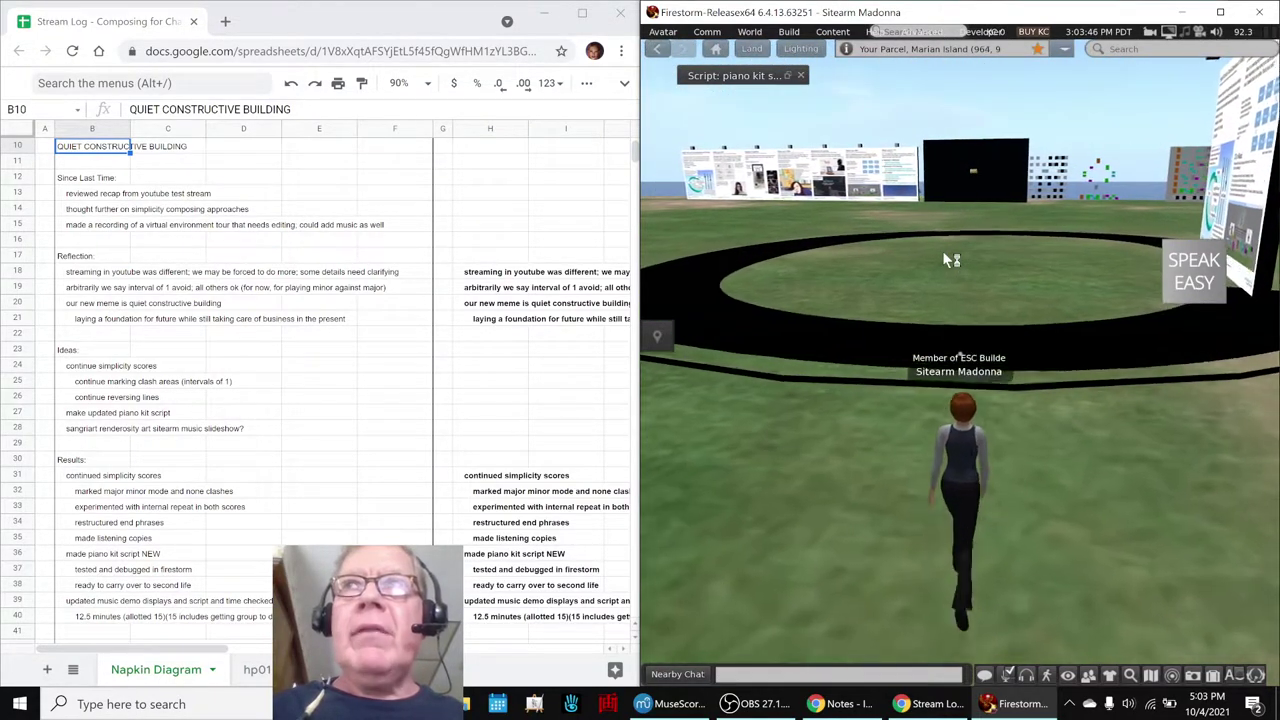
{"action": "key", "text": "Up"}
{"action": "key", "text": "Right"}
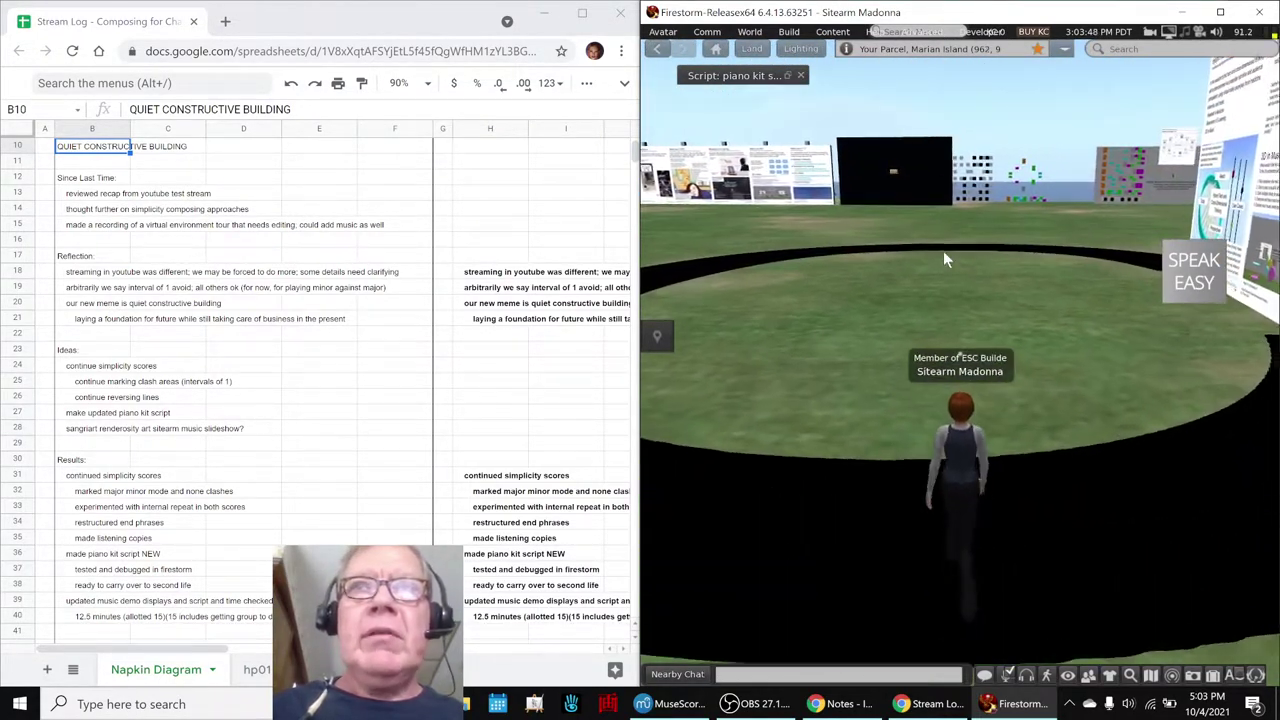
{"action": "key", "text": "Up"}
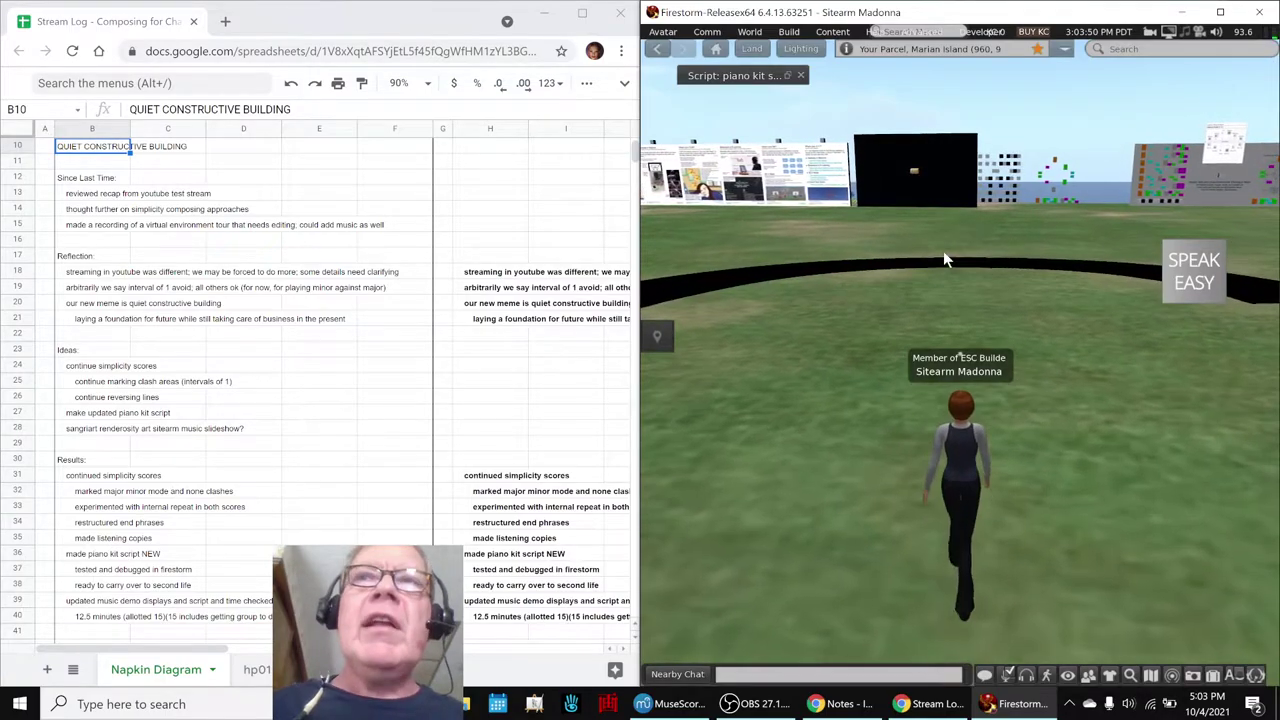
{"action": "key", "text": "Right"}
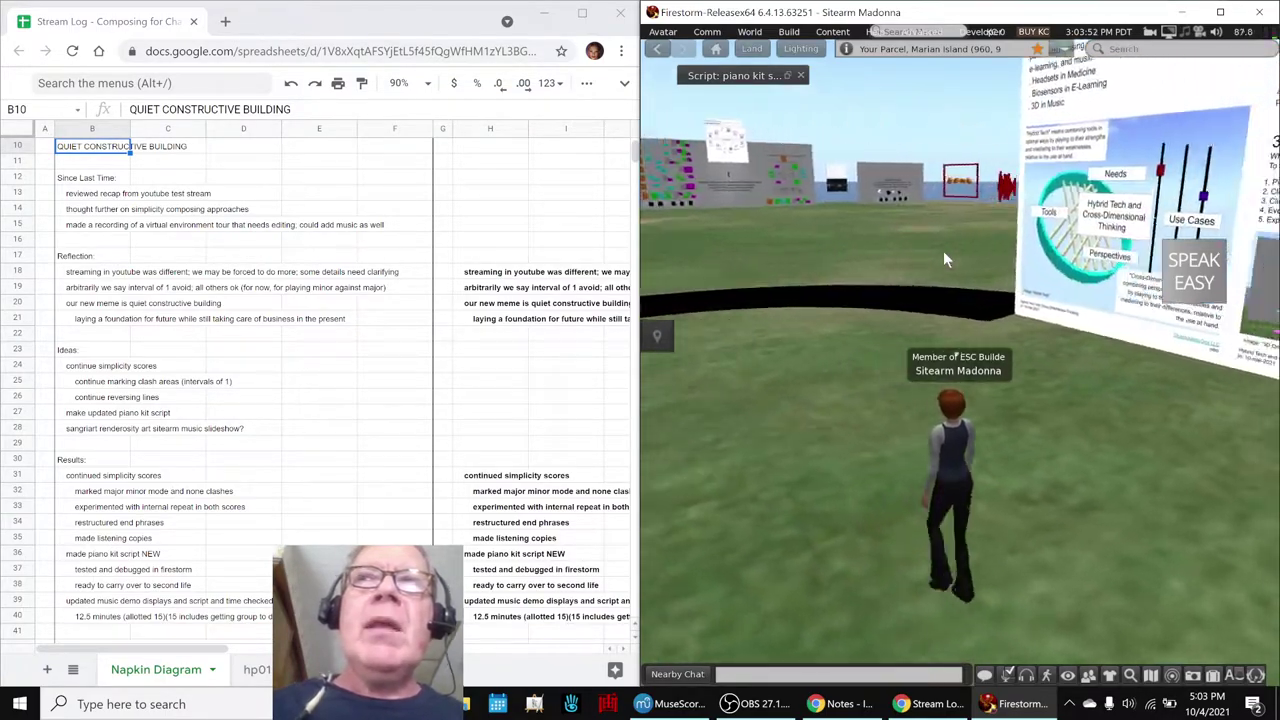
{"action": "key", "text": "Right"}
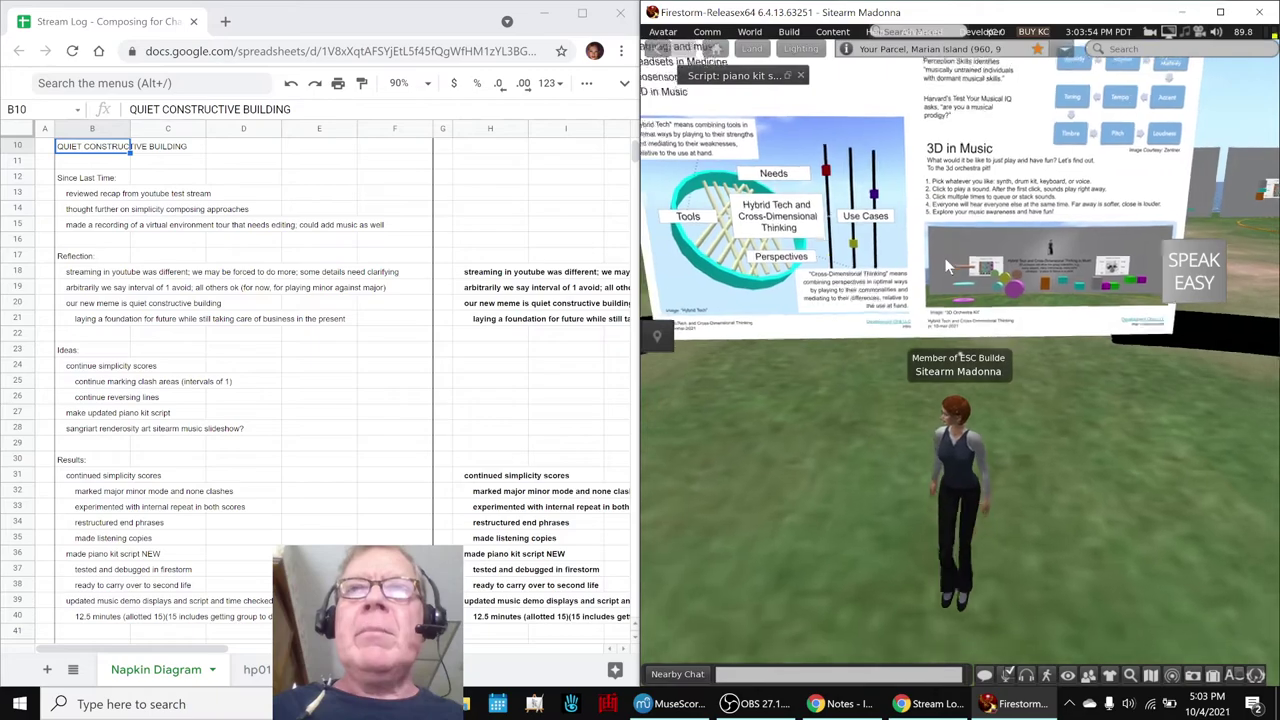
{"action": "key", "text": "Down"}
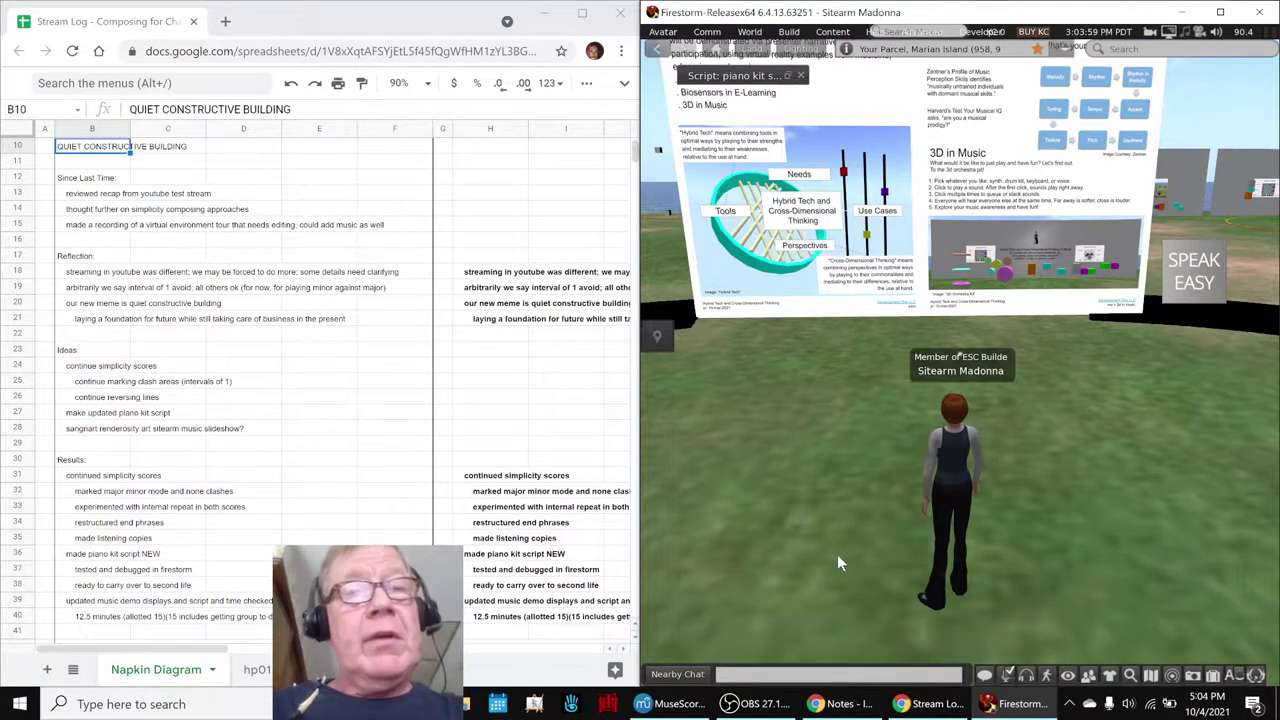
Switch to OBS to check the live stream status and return to the Firestorm viewer
{"action": "left_click", "coordinate": [762, 705]}
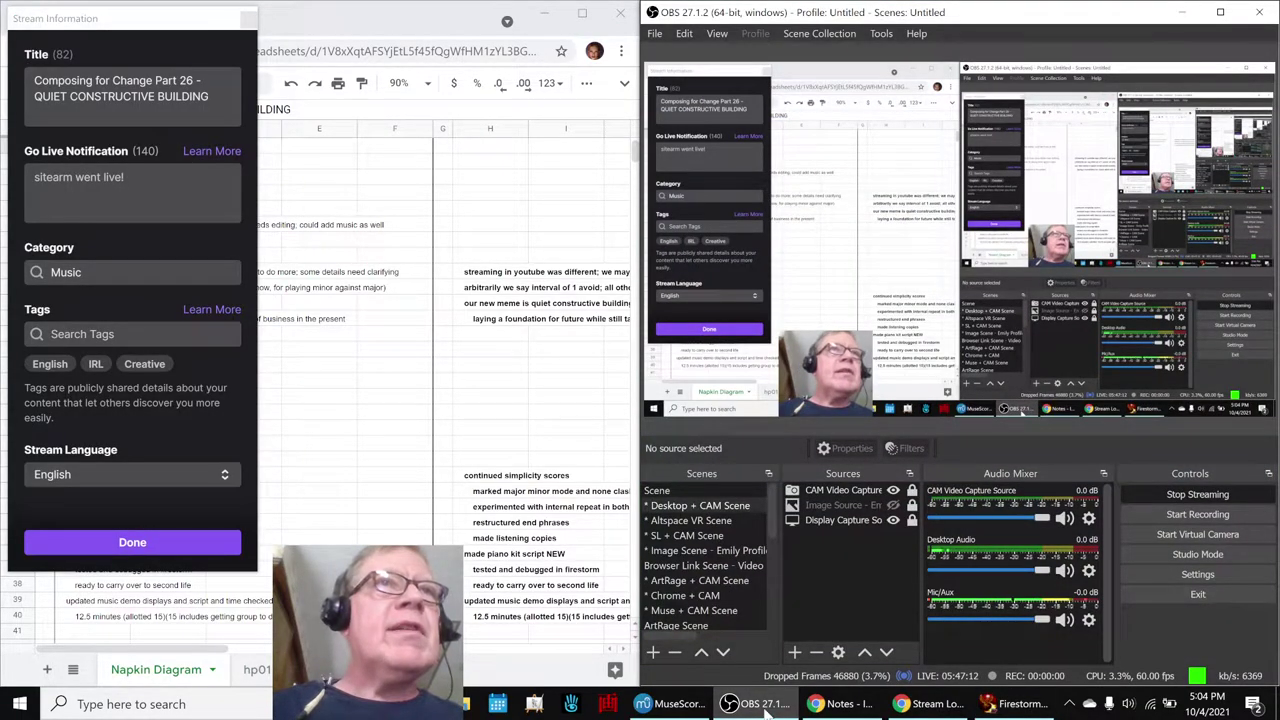
{"action": "left_click", "coordinate": [762, 705]}
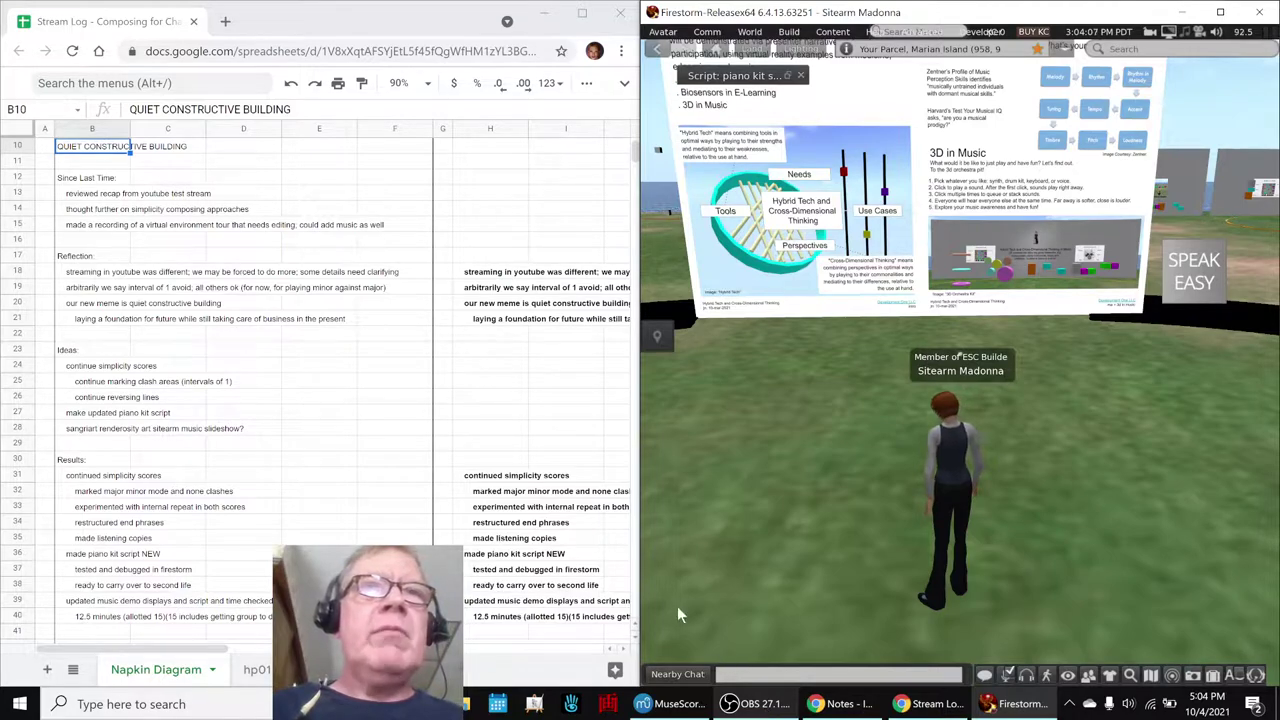
Switch to the Stream Log spreadsheet and review the bold Reflection notes in cells H18 to H21
{"action": "left_click", "coordinate": [470, 276]}
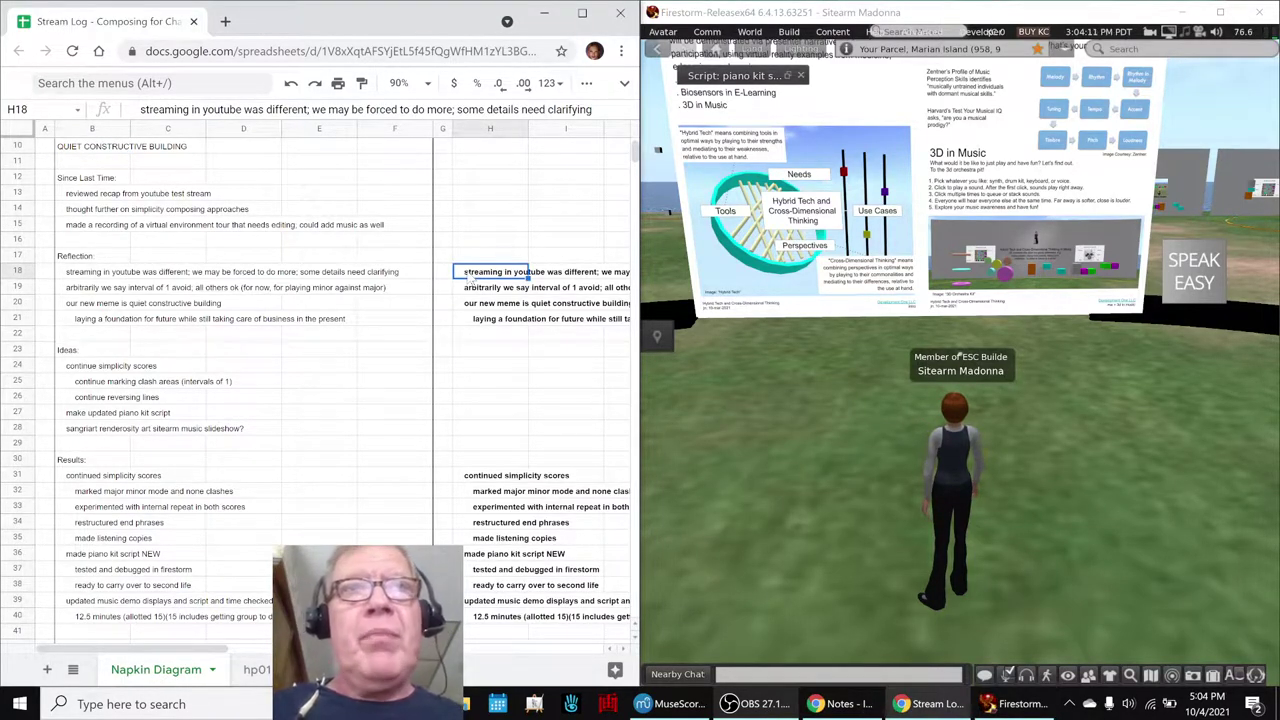
{"action": "key", "text": "Right"}
{"action": "key", "text": "Right"}
{"action": "key", "text": "Right"}
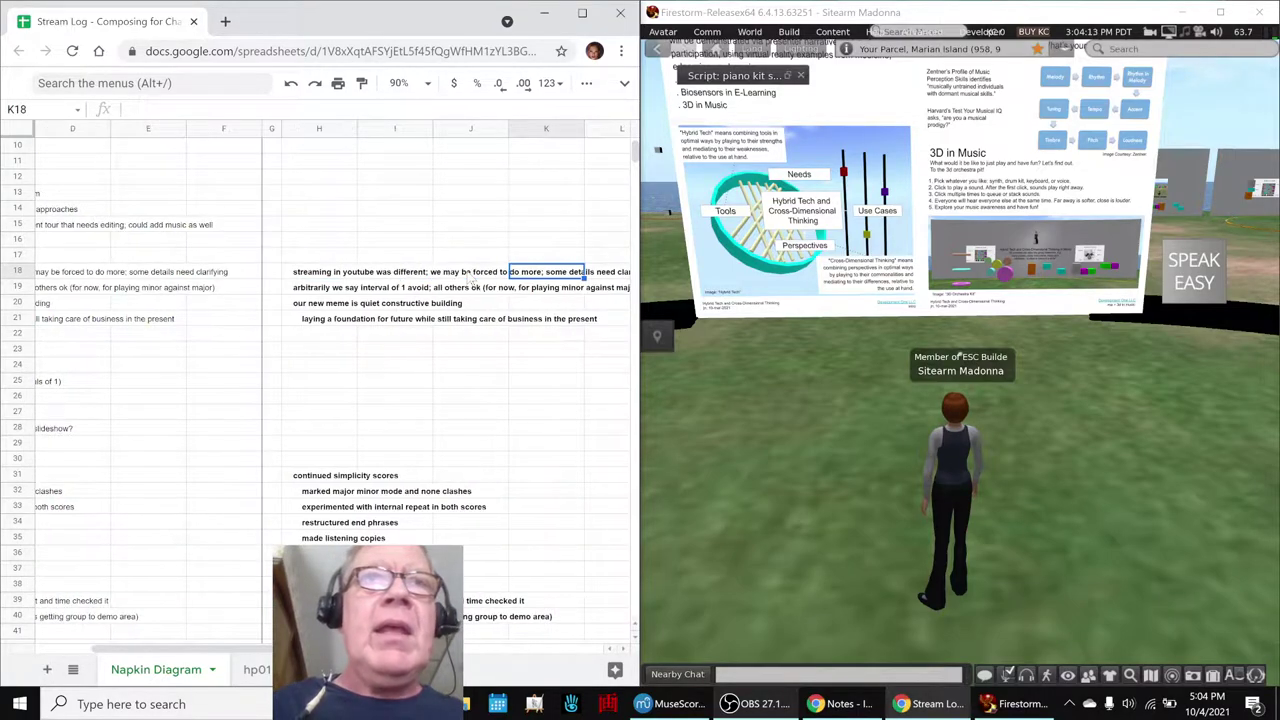
{"action": "key", "text": "Left"}
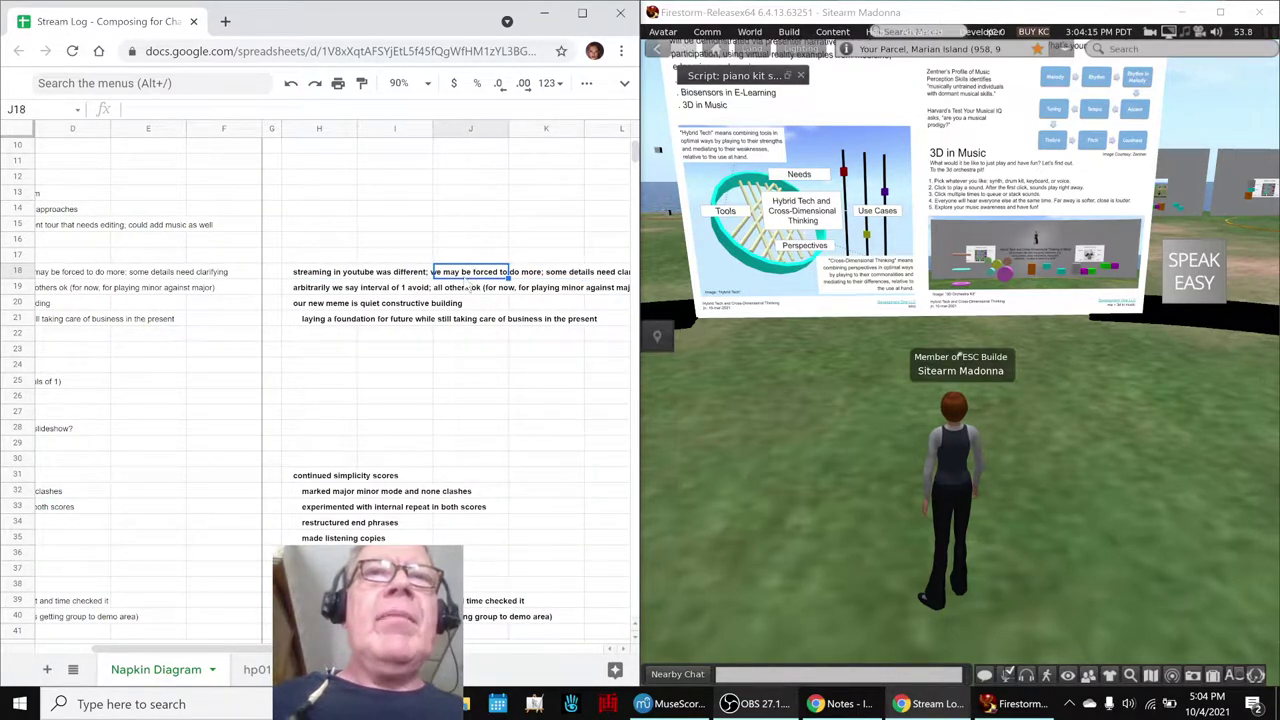
{"action": "key", "text": "Left"}
{"action": "key", "text": "Left"}
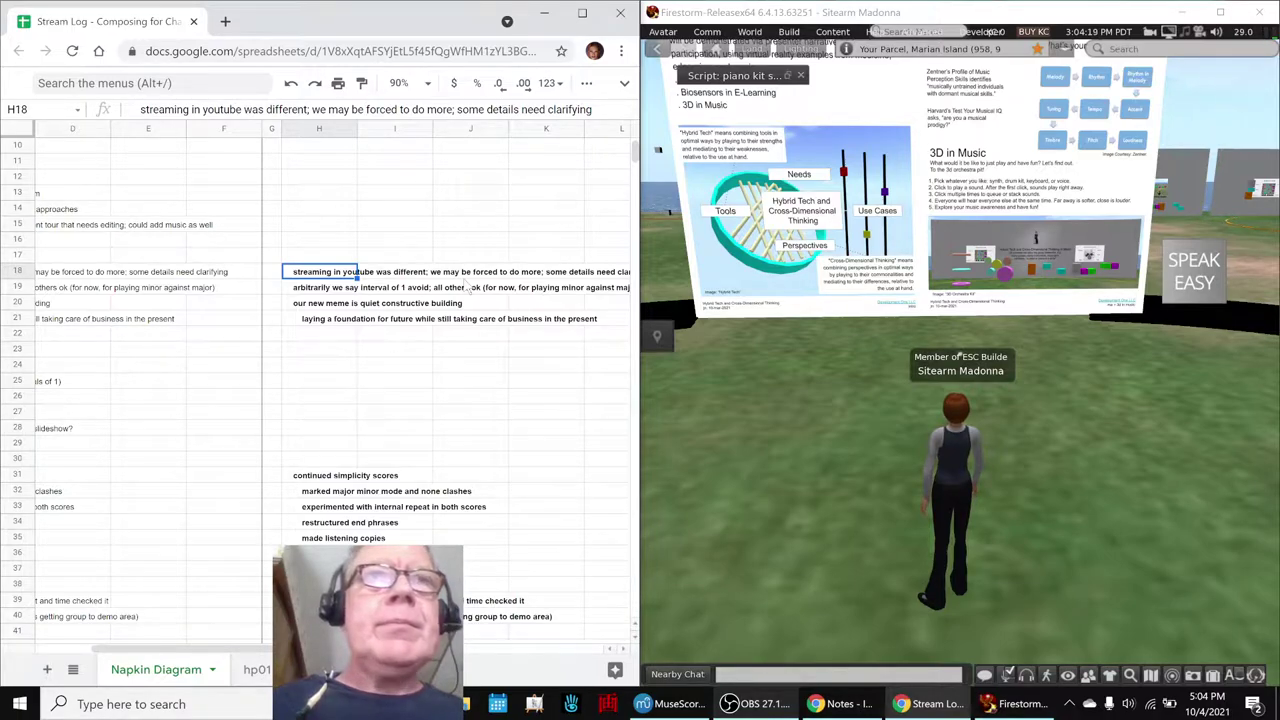
{"action": "key", "text": "Down"}
{"action": "key", "text": "Down"}
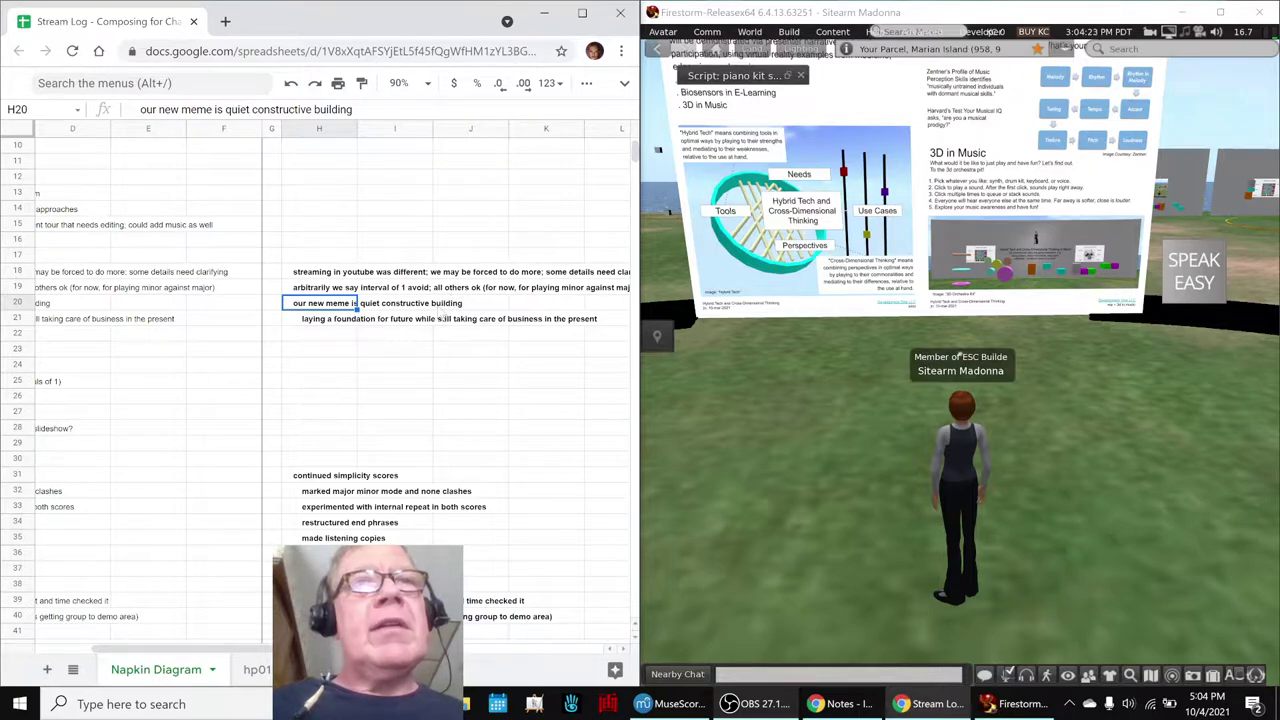
{"action": "key", "text": "Down"}
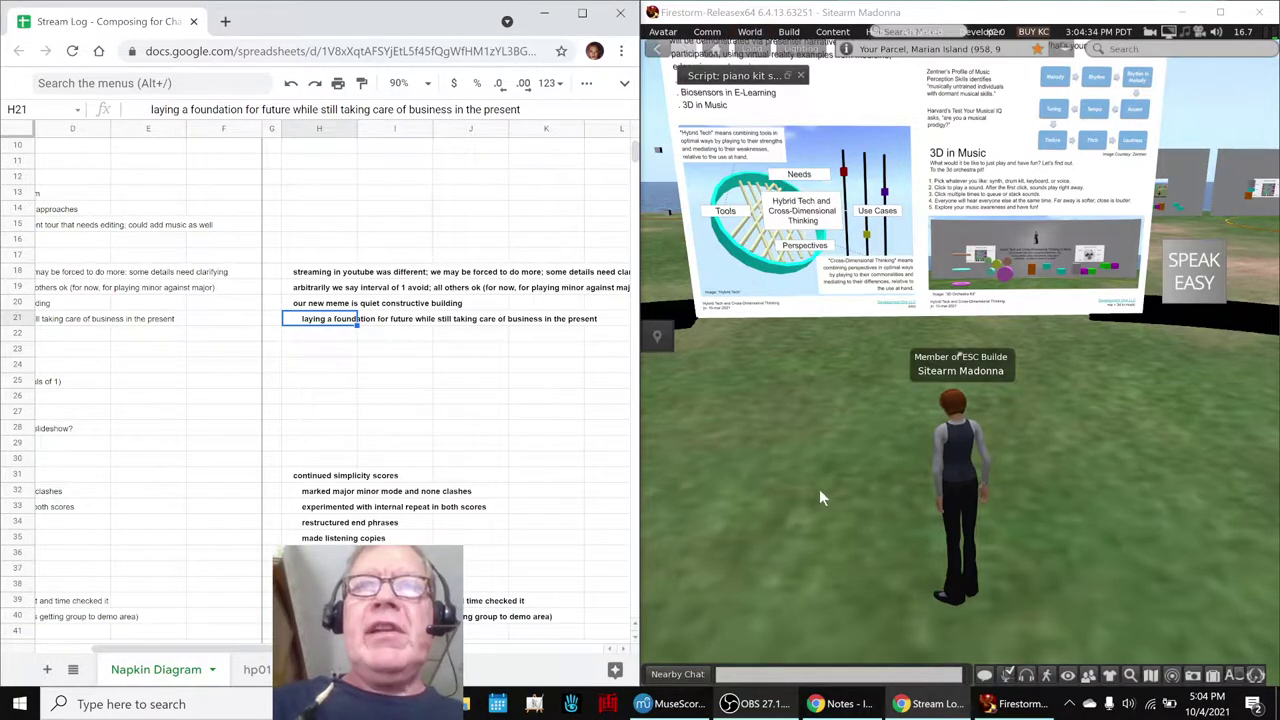
Return to Firestorm and post the WELCOME message for the Interactive Music Demonstration in nearby chat
{"action": "left_click", "coordinate": [774, 536]}
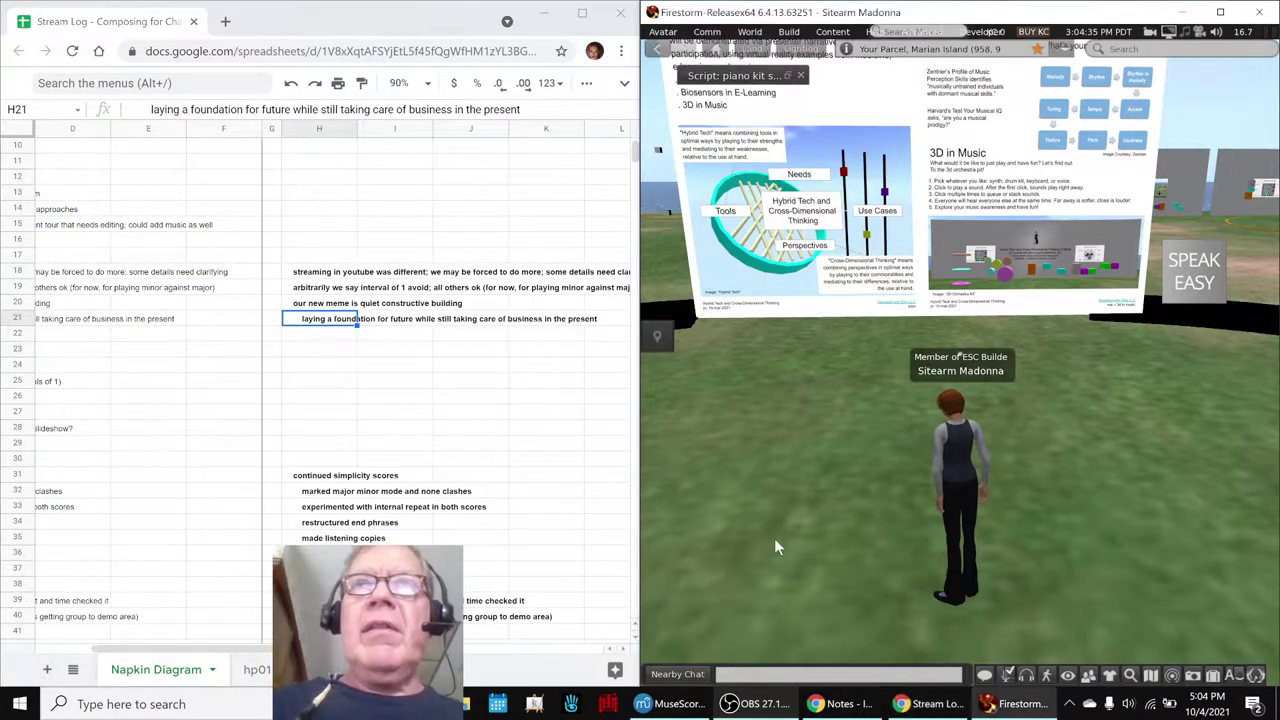
{"action": "left_click", "coordinate": [704, 676]}
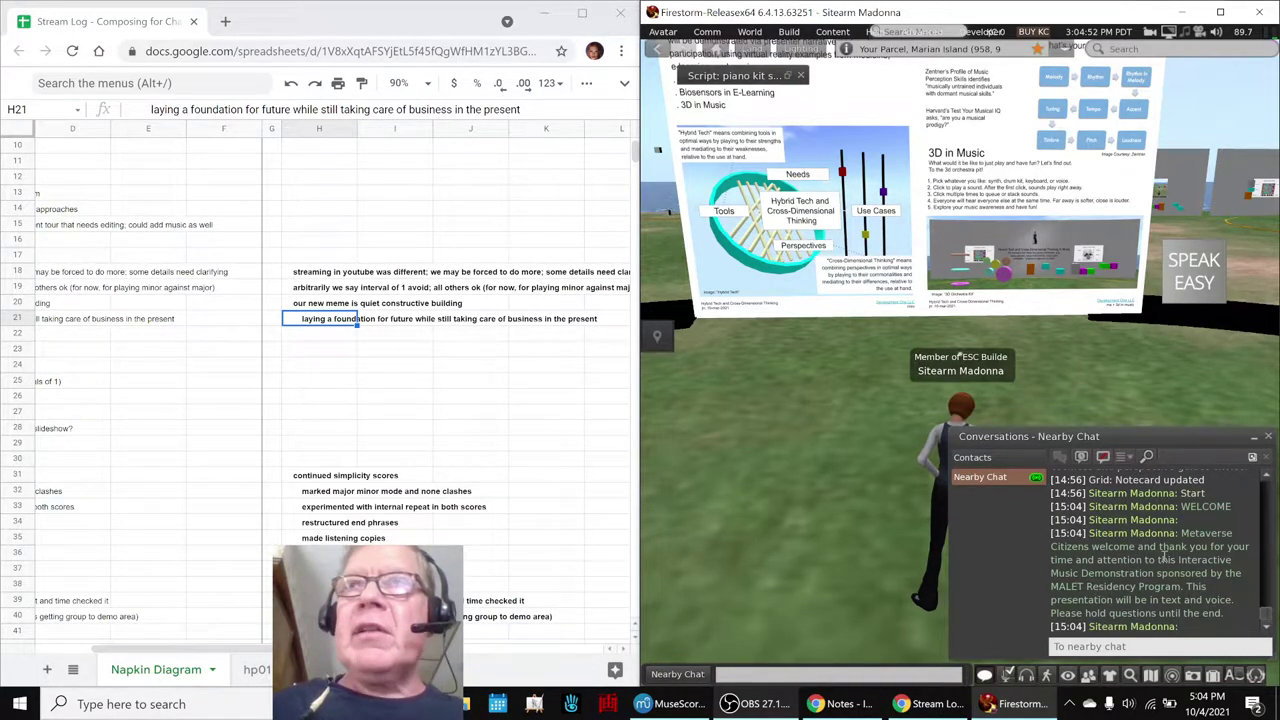
Seat the avatar on the block above the Hybrid Tech slide, view the slides, and return the avatar to standing on the ground
{"action": "left_click", "coordinate": [893, 158], "text": "alt"}
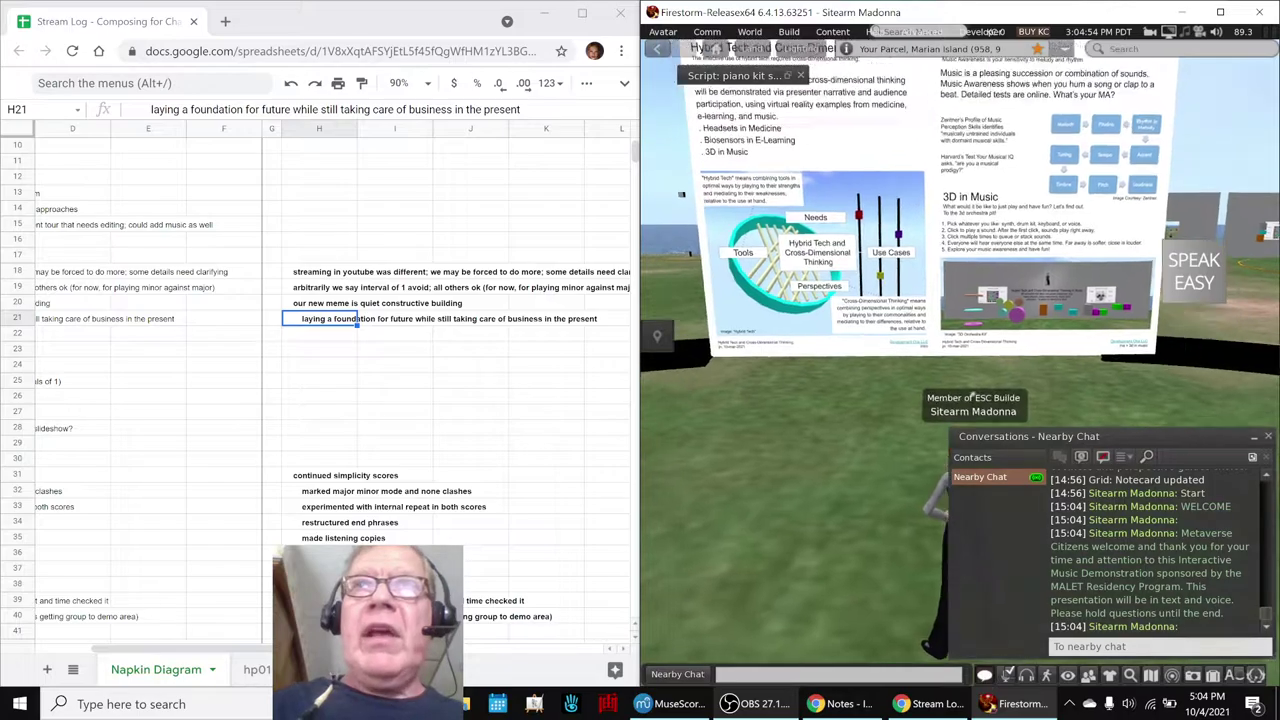
{"action": "left_click", "coordinate": [868, 208]}
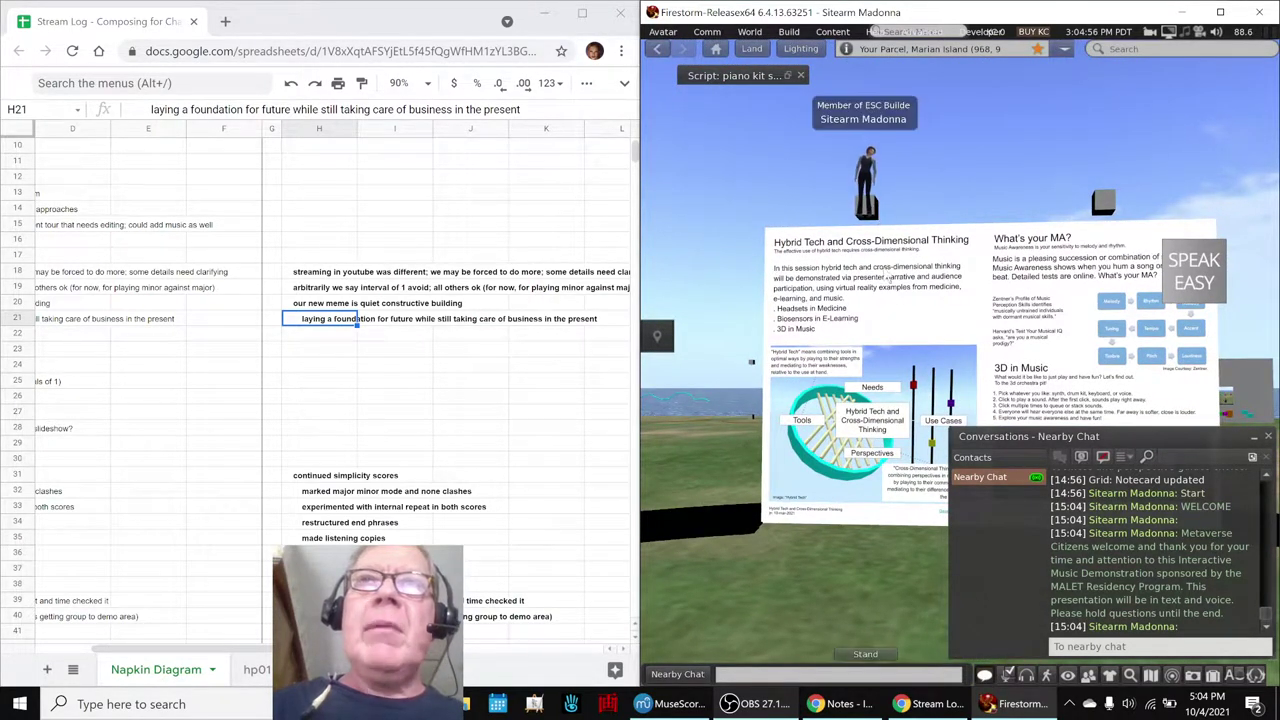
{"action": "left_click", "coordinate": [865, 654]}
{"action": "left_click", "coordinate": [1150, 275]}
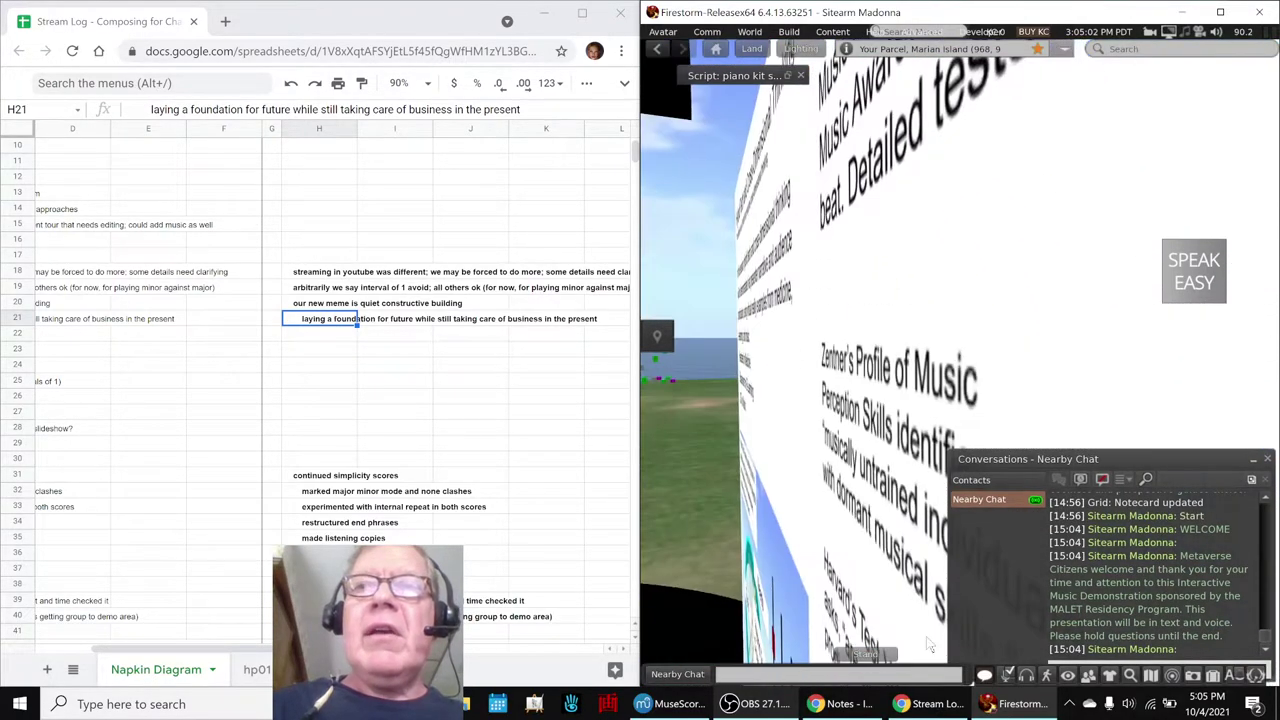
{"action": "left_click", "coordinate": [870, 658]}
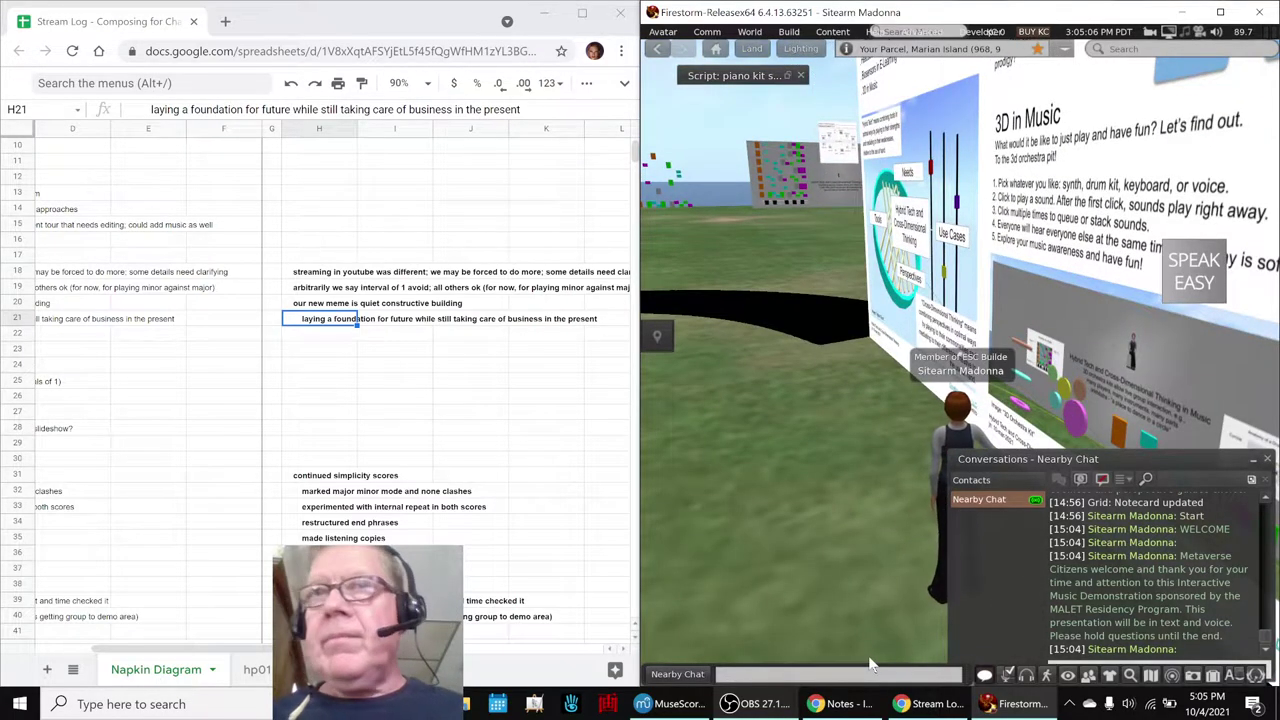
Walk the avatar to the Hybrid Tech and Cross-Dimensional Thinking in Music wall, framing it with the chat window moved slightly up
{"action": "key", "text": "Up"}
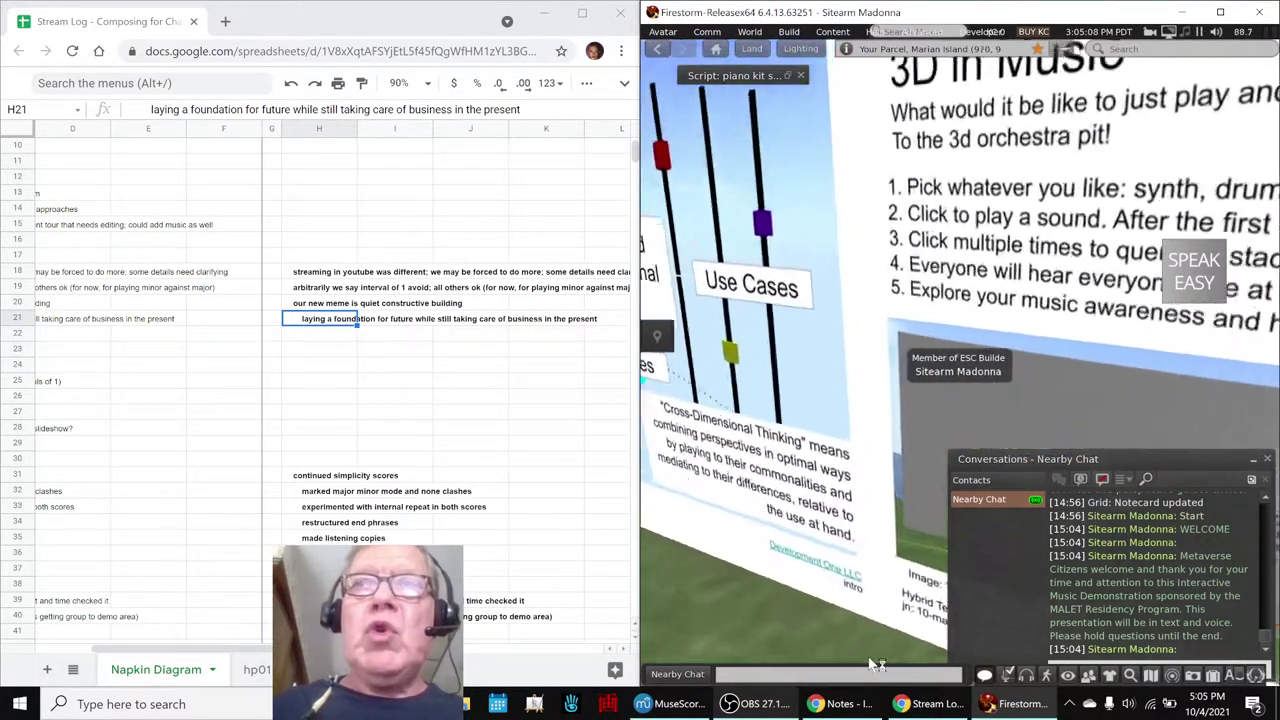
{"action": "key", "text": "Up"}
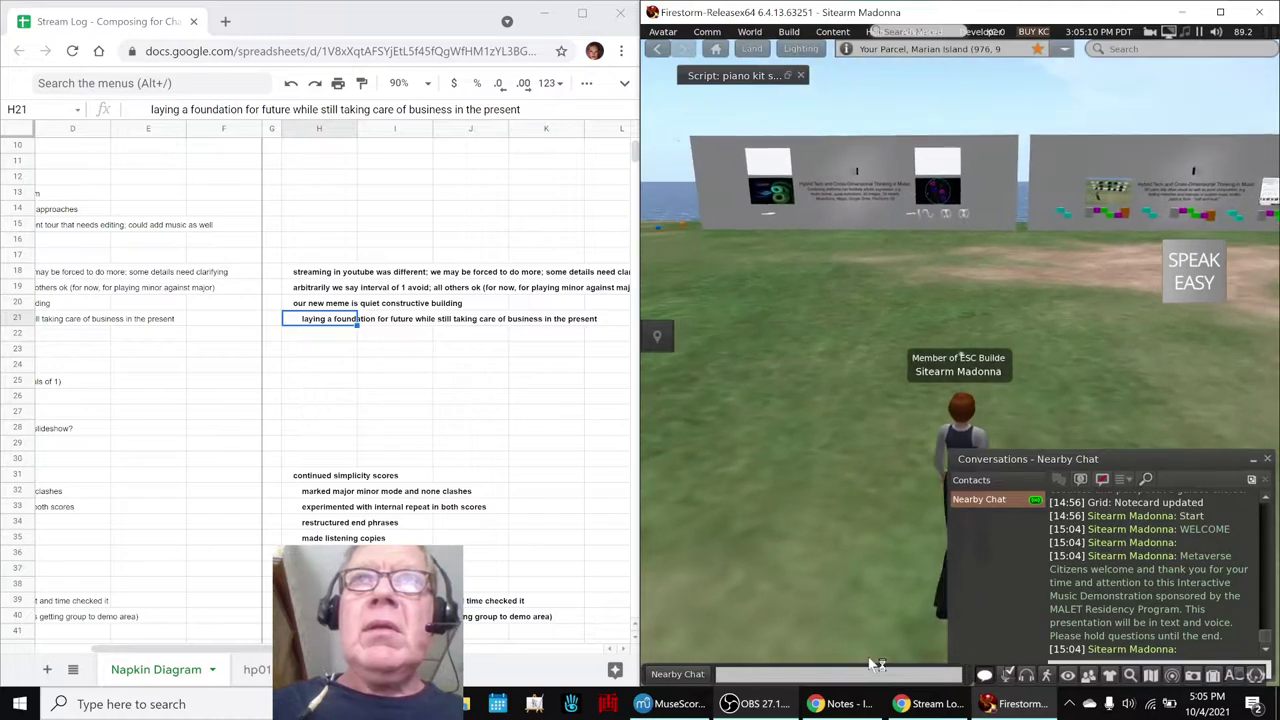
{"action": "key", "text": "Up"}
{"action": "key", "text": "Left"}
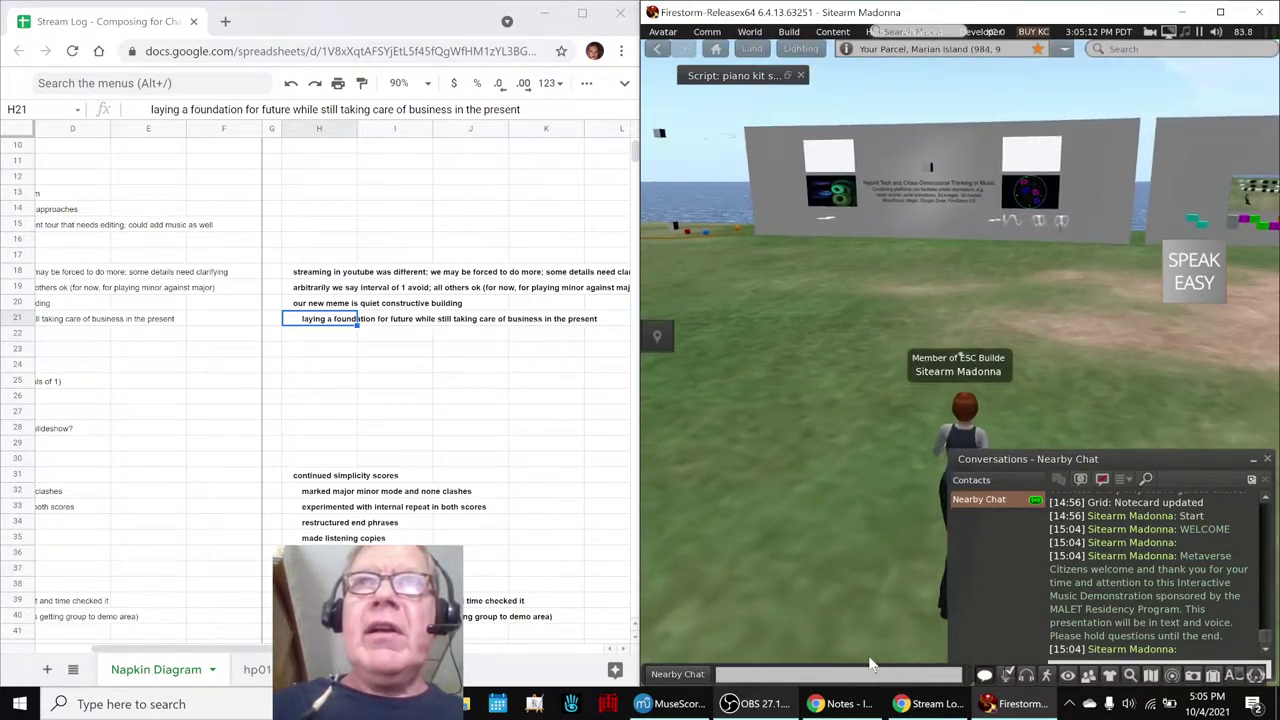
{"action": "key", "text": "Up"}
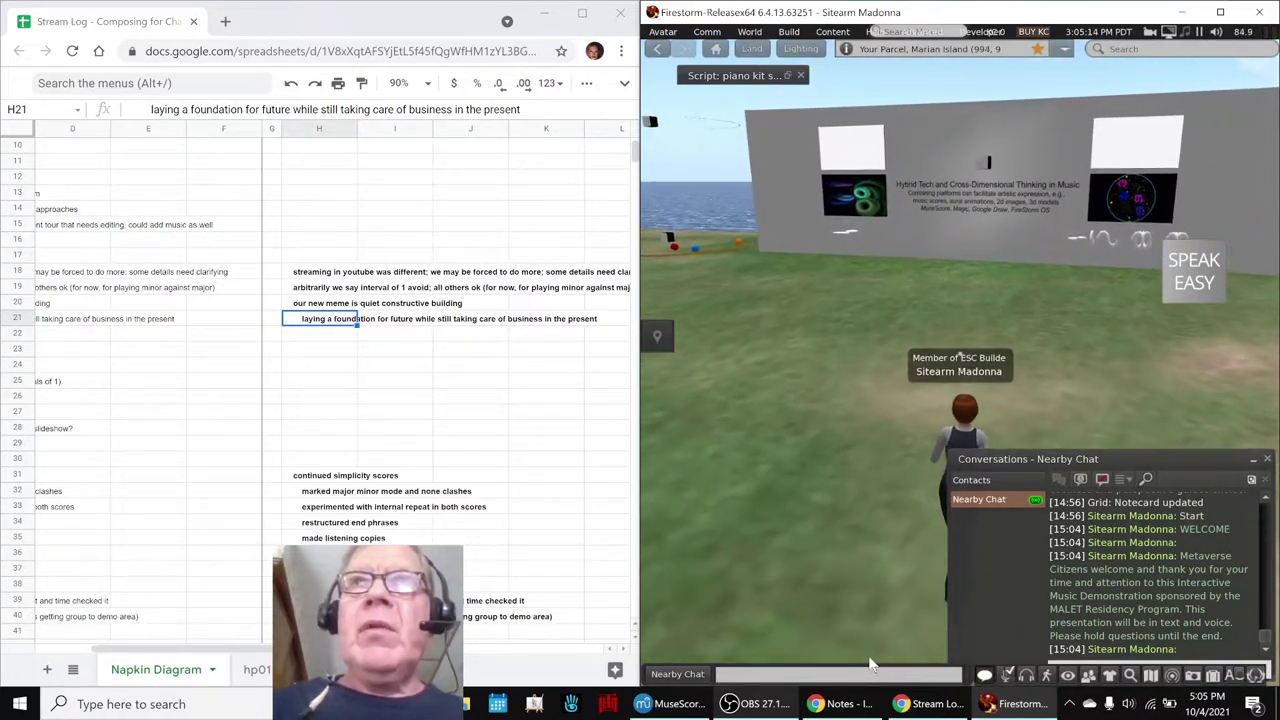
{"action": "key", "text": "Up"}
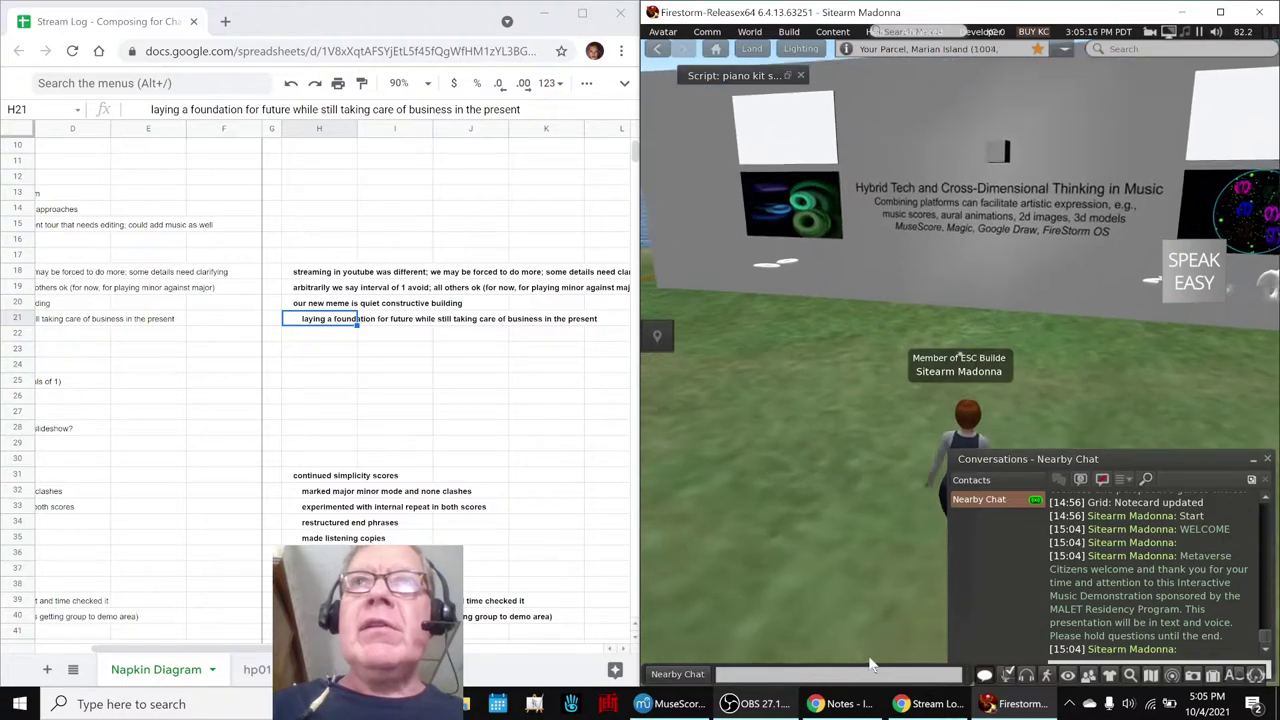
{"action": "key", "text": "Up"}
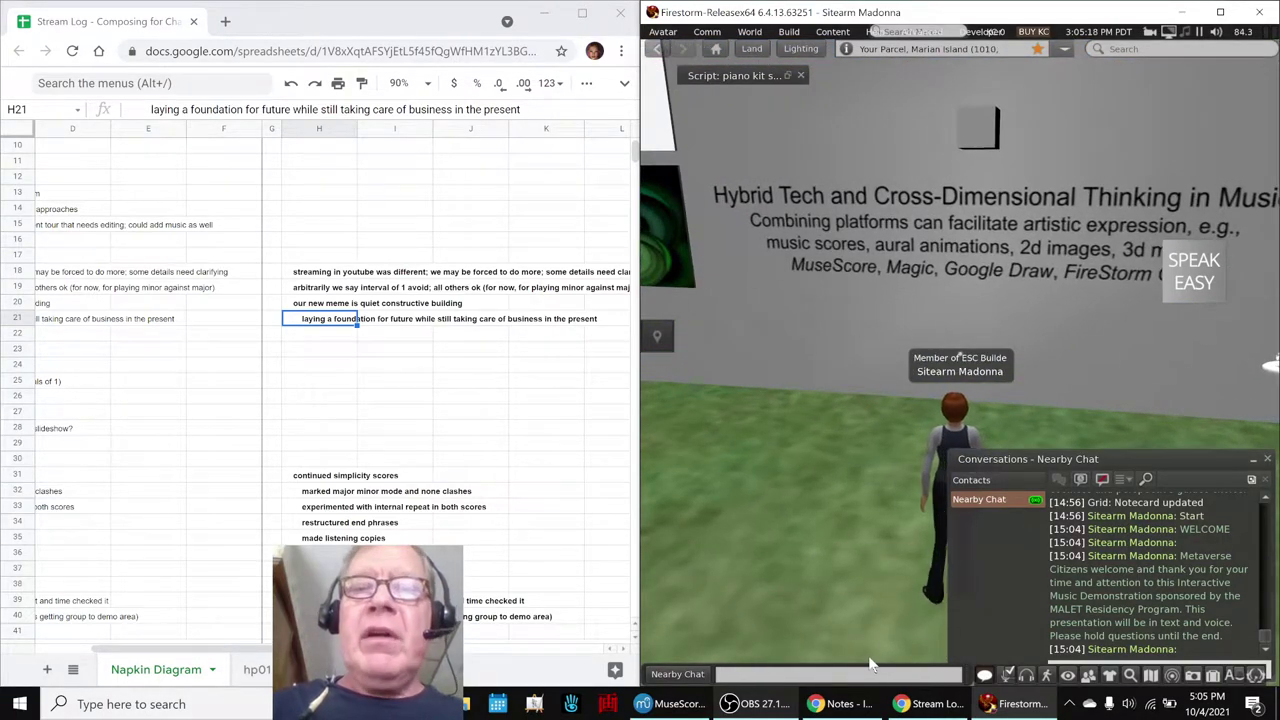
{"action": "left_click_drag", "start_coordinate": [825, 540], "coordinate": [960, 363]}
{"action": "left_click_drag", "start_coordinate": [1147, 456], "coordinate": [1146, 434]}
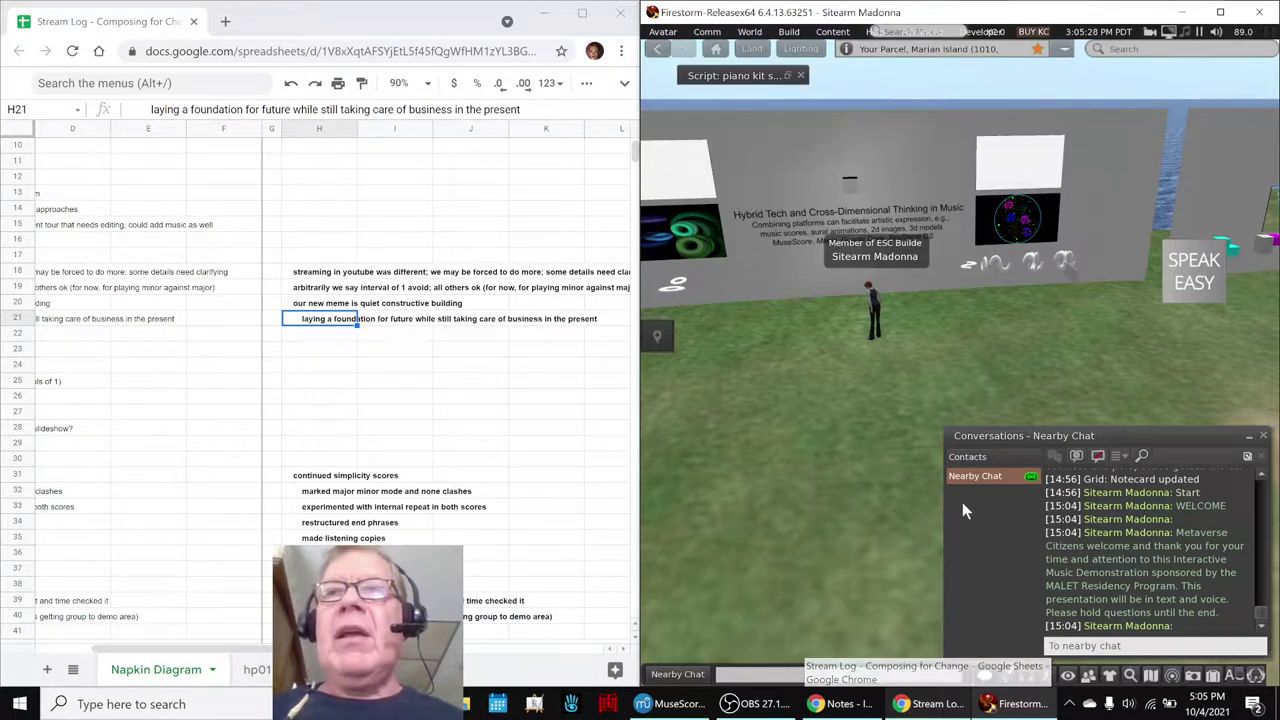
Switch to the INP Team Music Demo notes document and review the script for the 3D displays and circle stage
{"action": "left_click", "coordinate": [843, 704]}
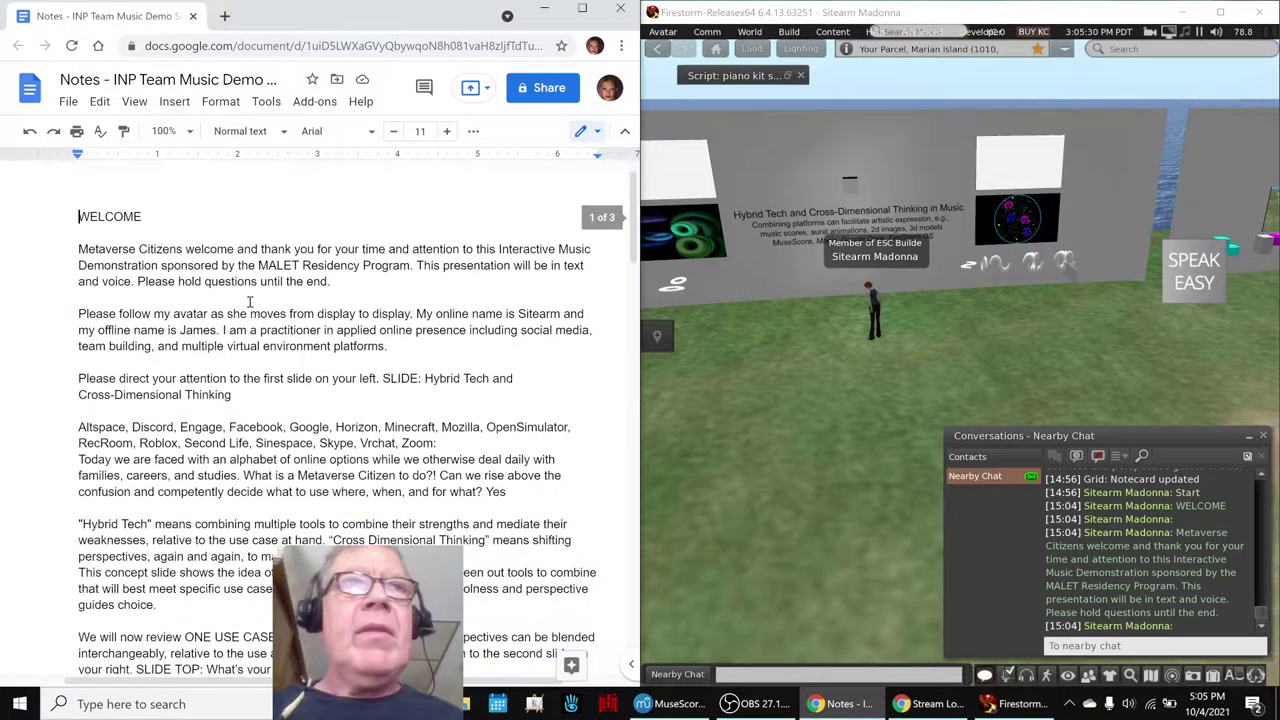
{"action": "scroll", "coordinate": [220, 315], "scroll_direction": "down", "scroll_amount": 20}
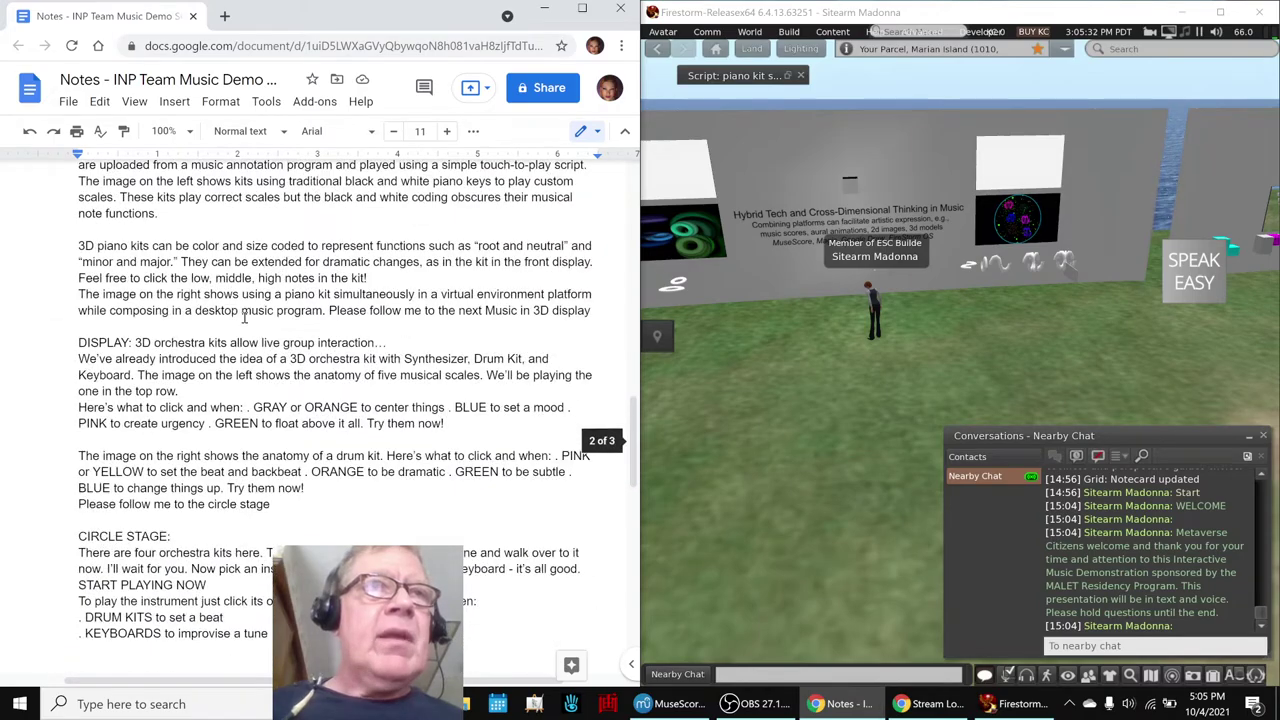
Review the closing sections of the notes on playing, listening and experiments, and return to the WELCOME text
{"action": "scroll", "coordinate": [247, 325], "scroll_direction": "down", "scroll_amount": 5}
{"action": "scroll", "coordinate": [245, 320], "scroll_direction": "up", "scroll_amount": 10}
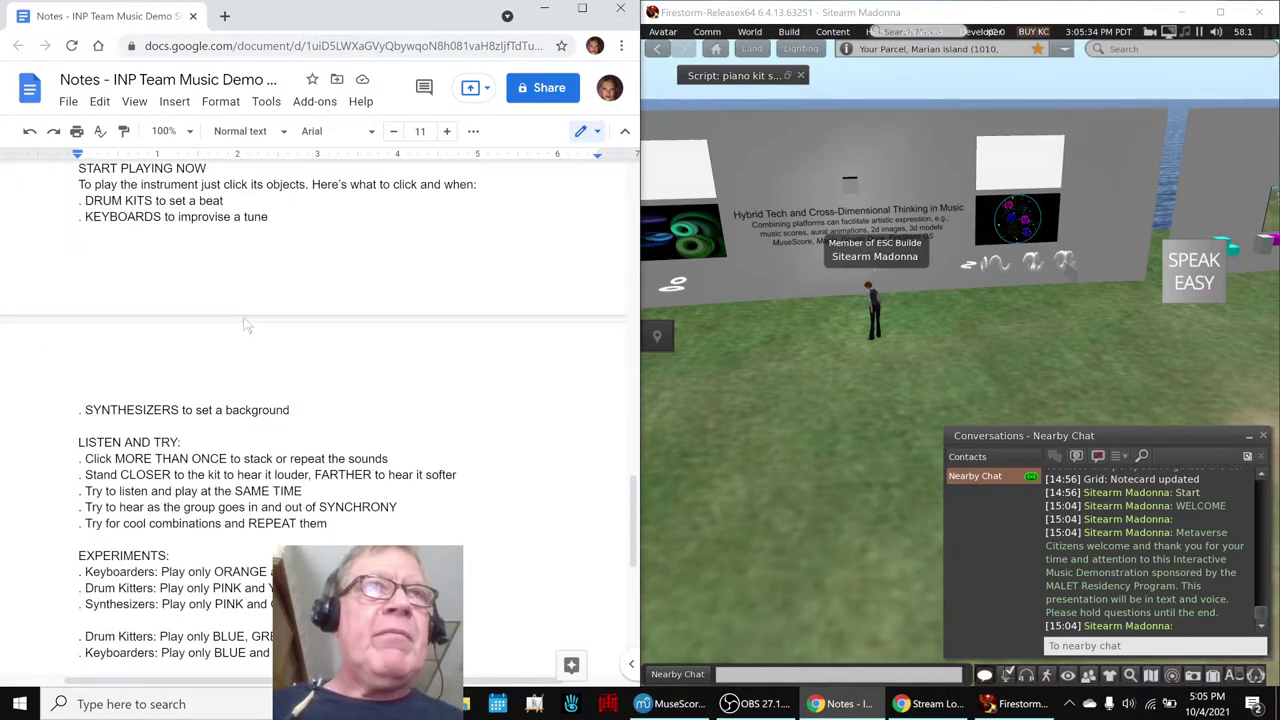
{"action": "scroll", "coordinate": [244, 318], "scroll_direction": "up", "scroll_amount": 10}
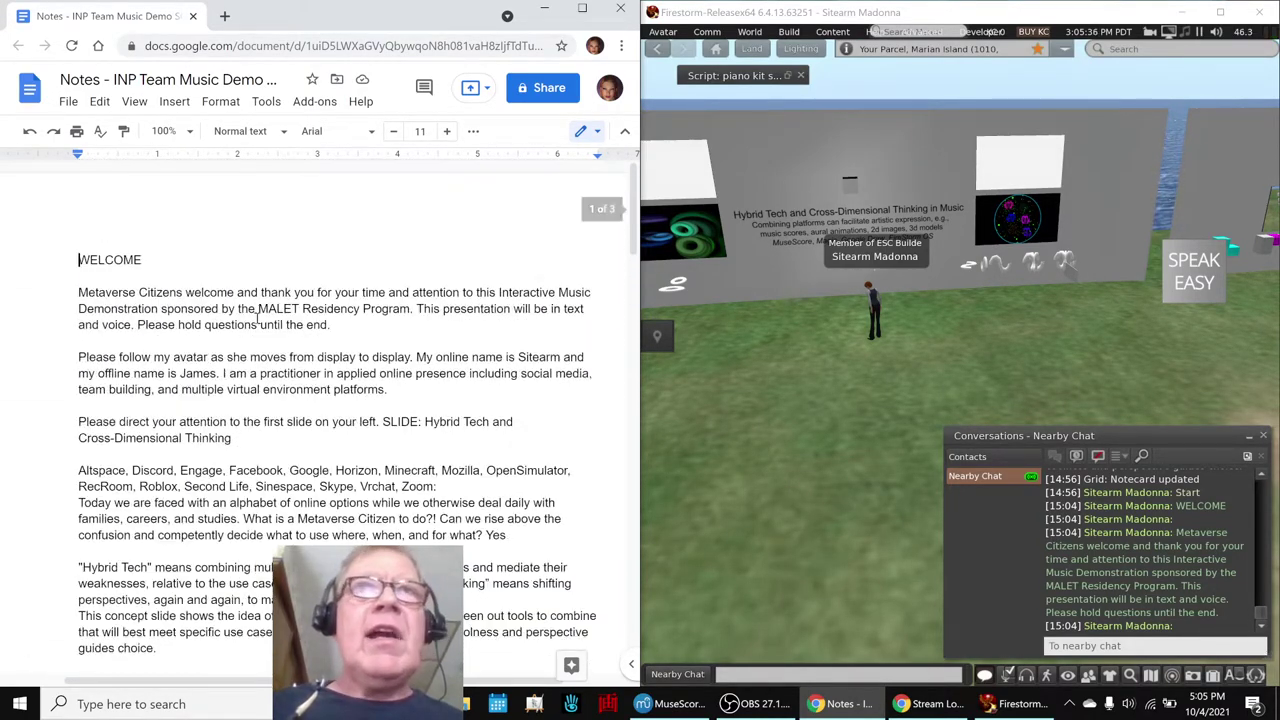
Switch to Firestorm and walk the avatar away from the display wall toward the circle stage
{"action": "left_click", "coordinate": [797, 472]}
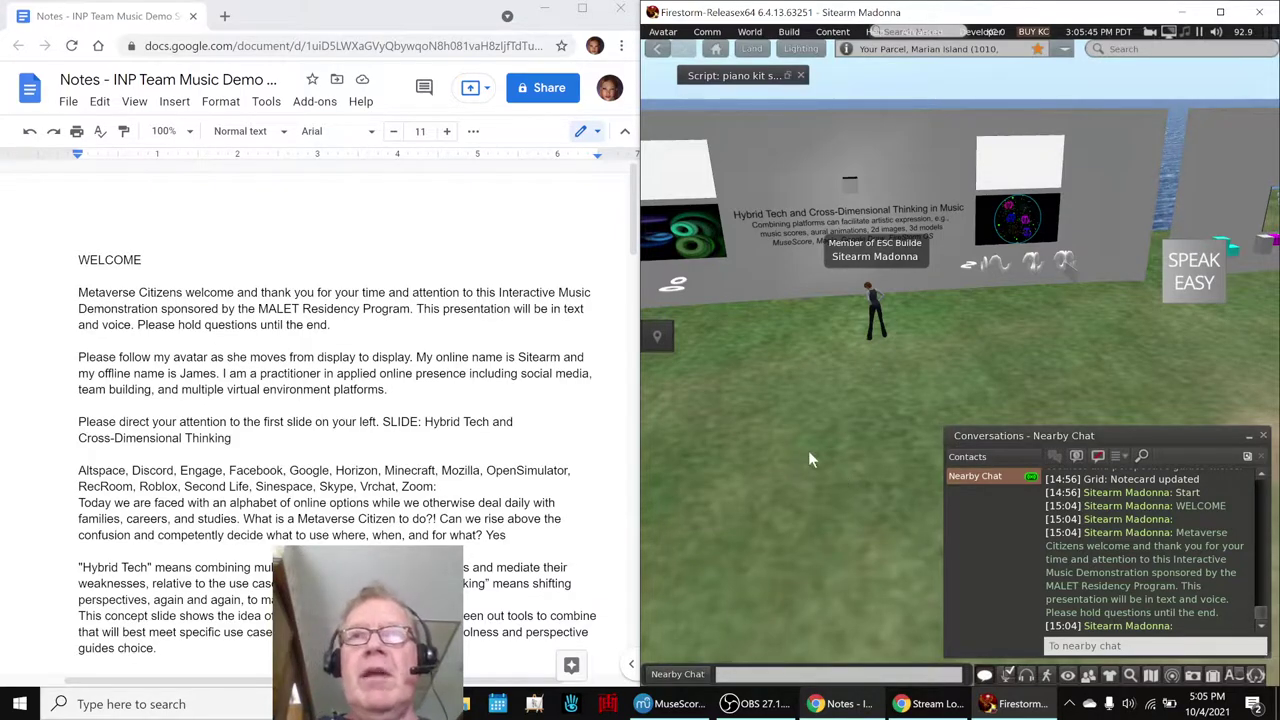
{"action": "key", "text": "Right"}
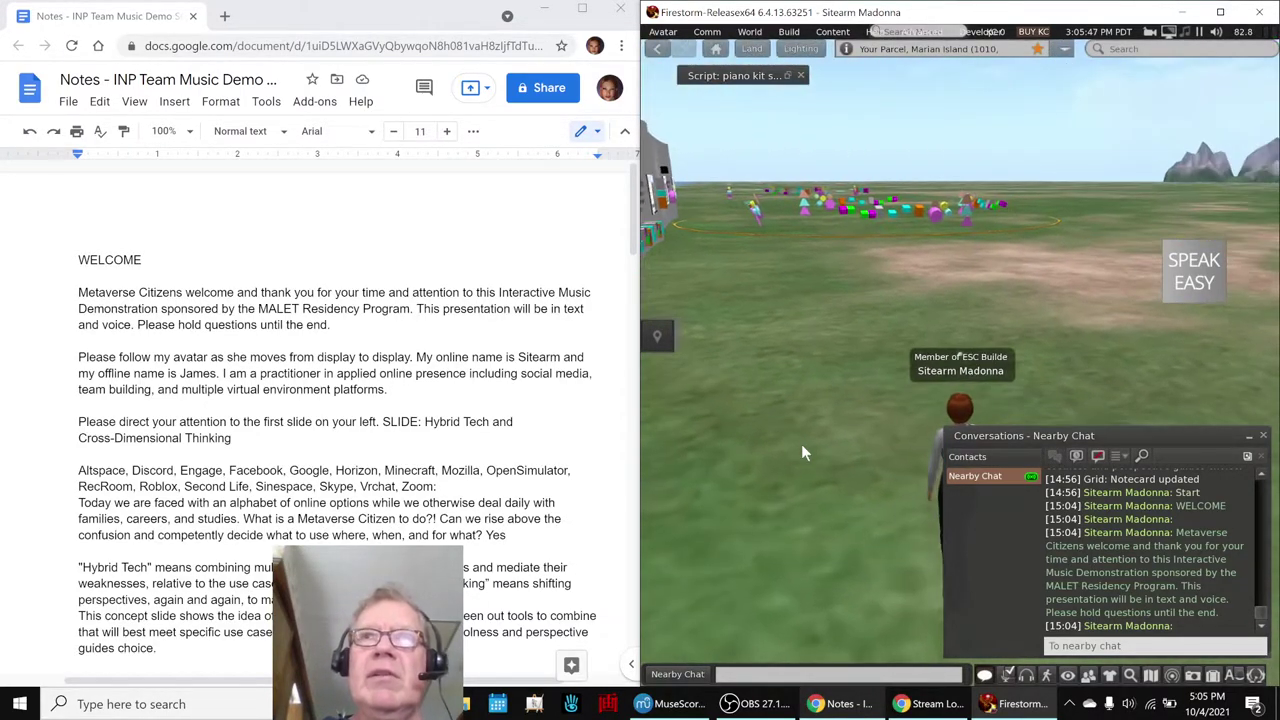
{"action": "key", "text": "Up"}
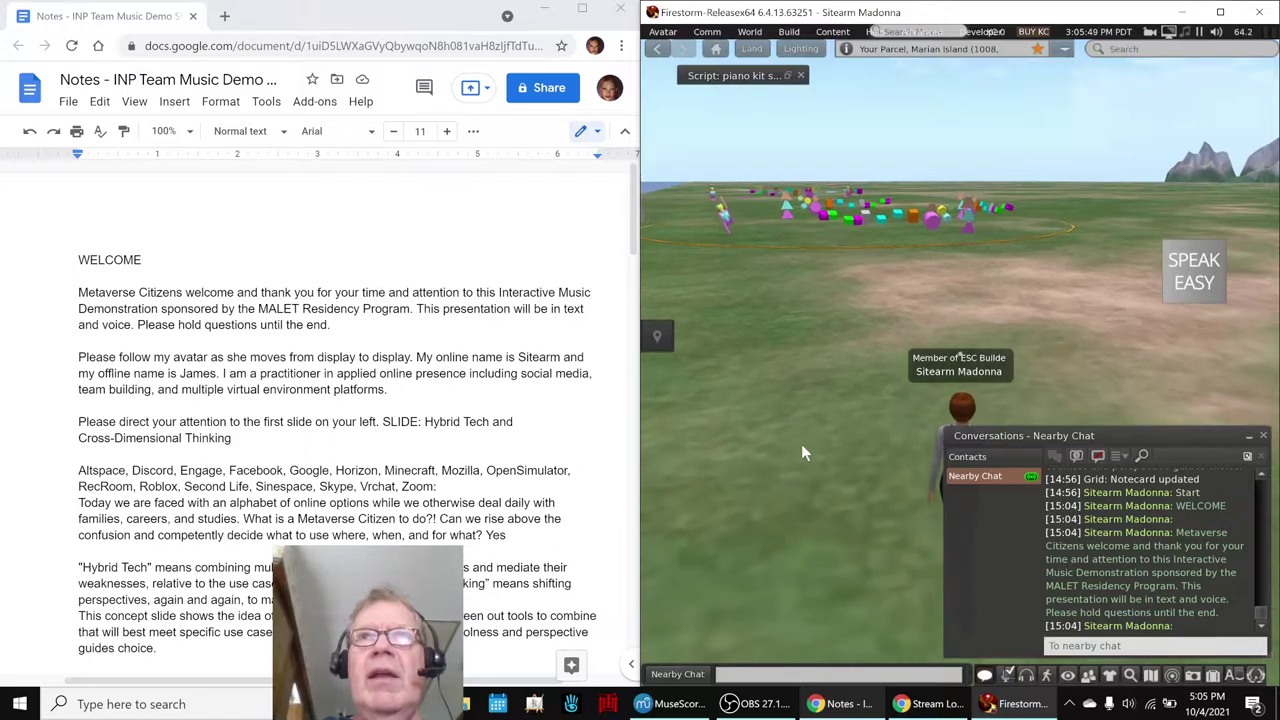
{"action": "key", "text": "Up"}
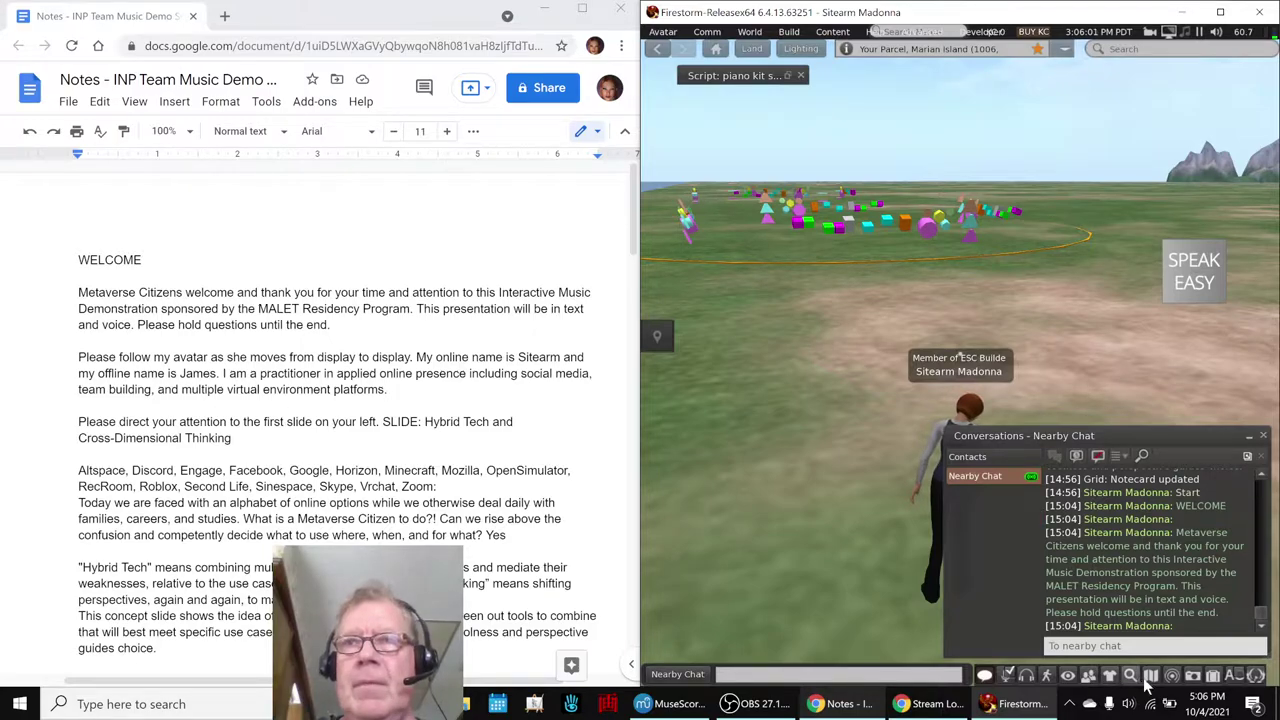
Place the "test no hover" object from the inventory on the grass beside the avatar, and close the inventory
{"action": "left_click", "coordinate": [1211, 680]}
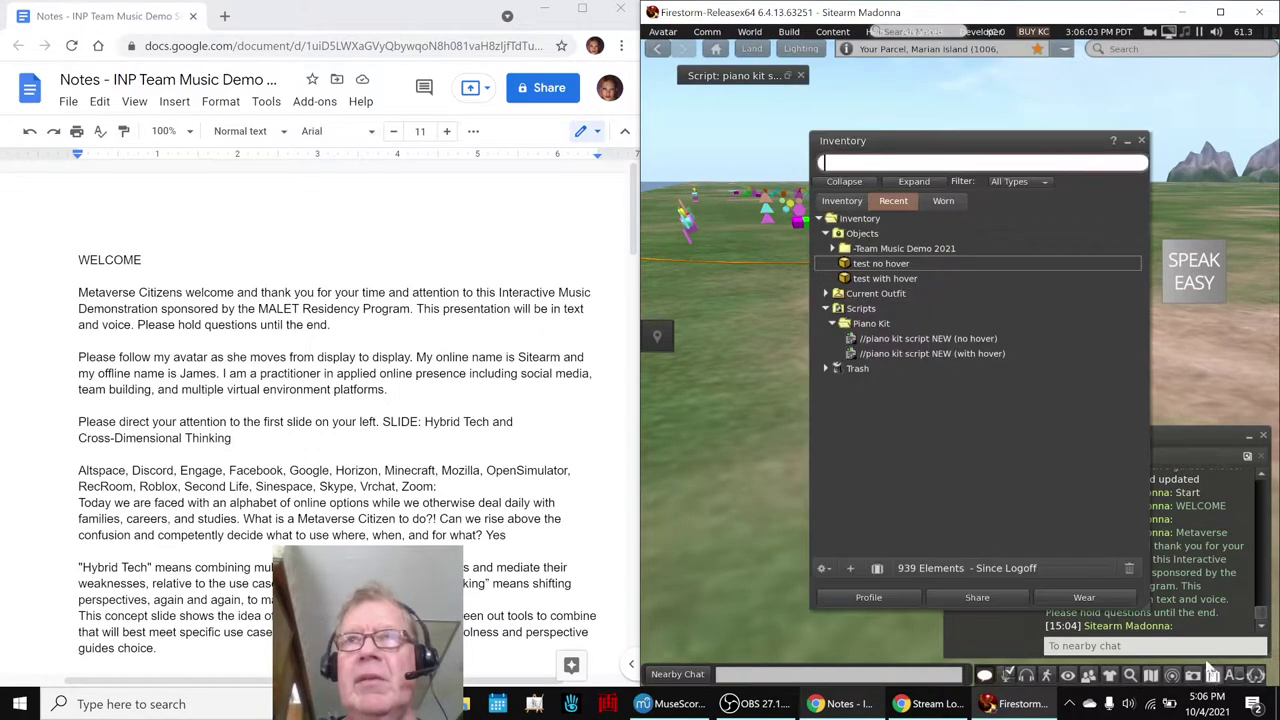
{"action": "left_click", "coordinate": [872, 264]}
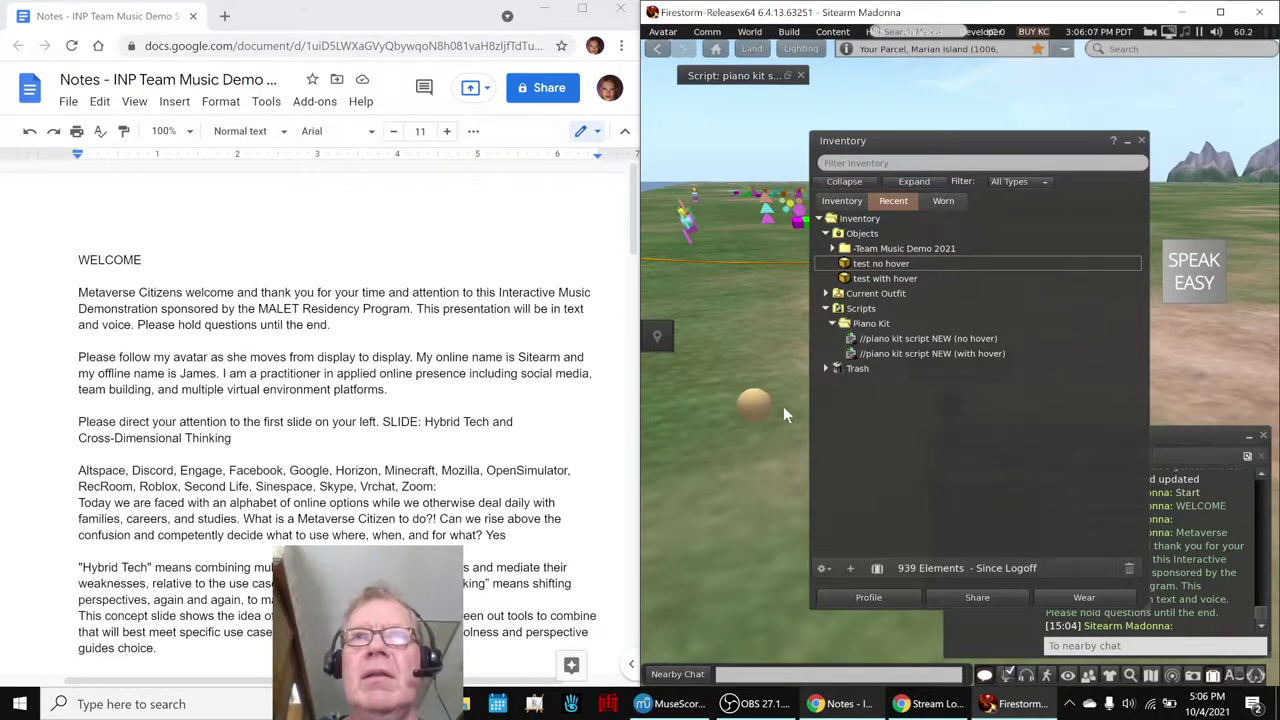
{"action": "left_click", "coordinate": [1142, 143]}
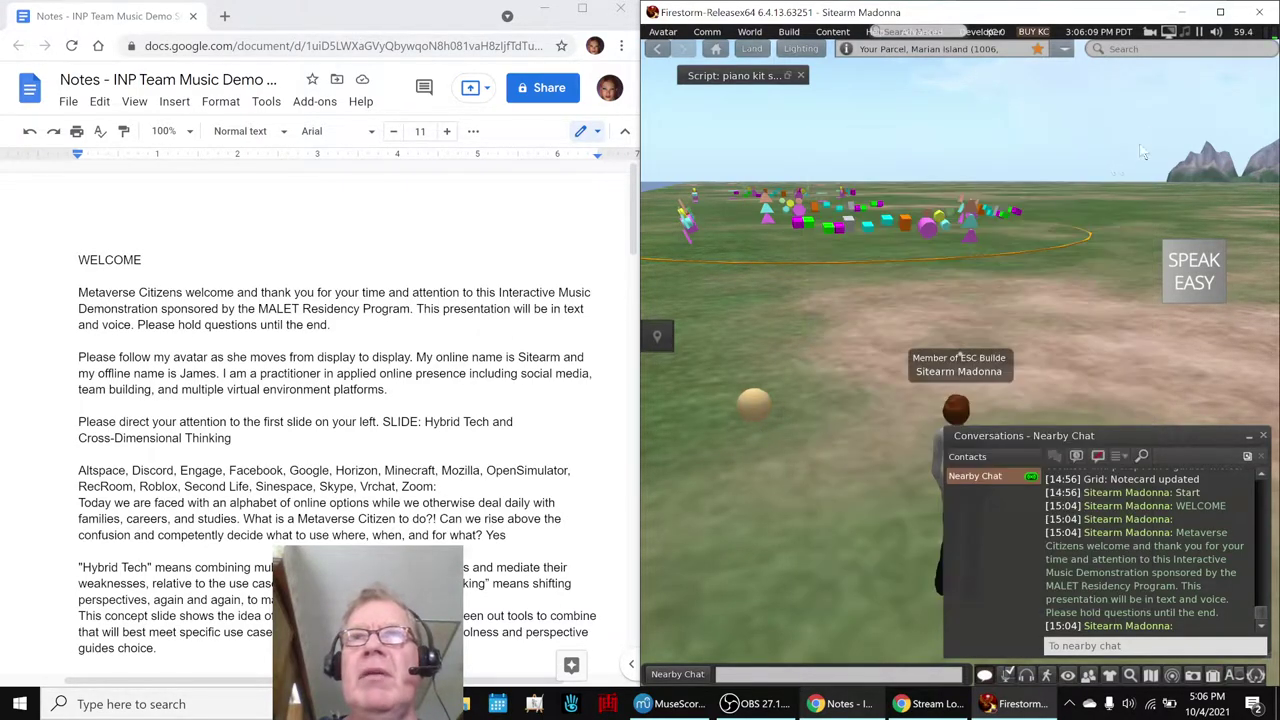
Open the "//piano kit script NEW (no hover)" script inside the wooden sphere and maximize the Firestorm window
{"action": "right_click", "coordinate": [751, 413]}
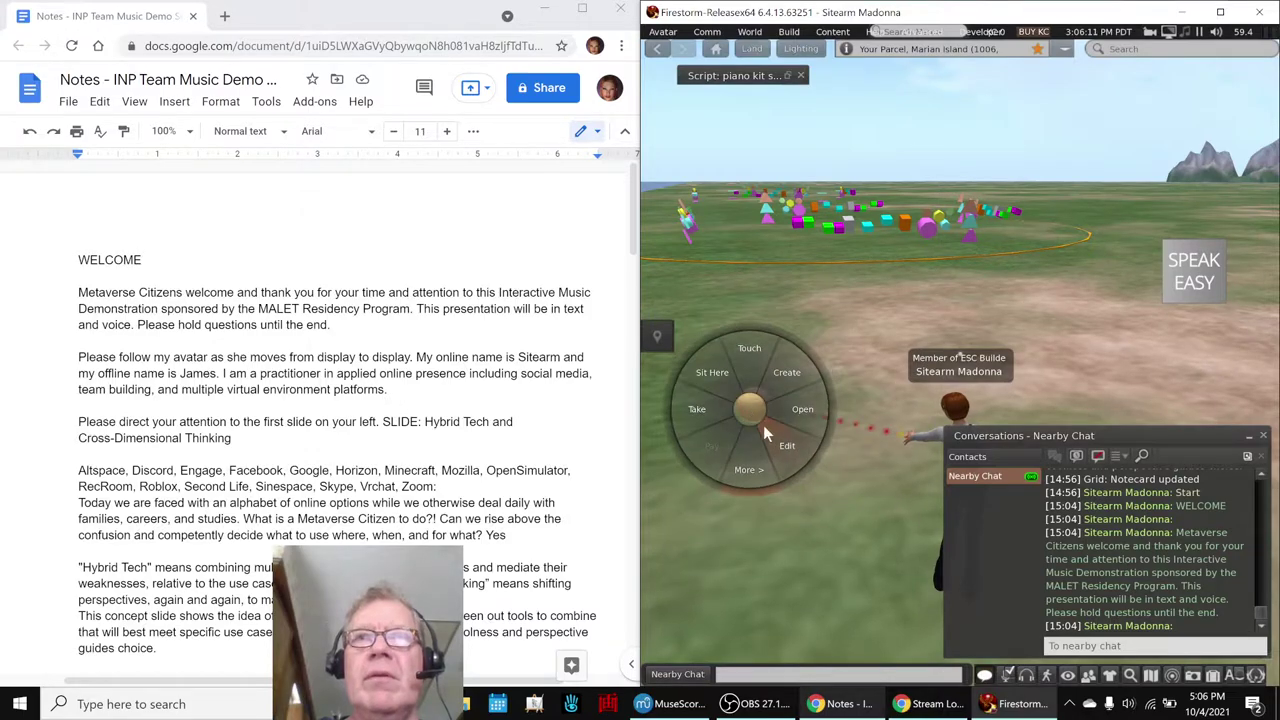
{"action": "left_click", "coordinate": [772, 437]}
{"action": "double_click", "coordinate": [902, 440]}
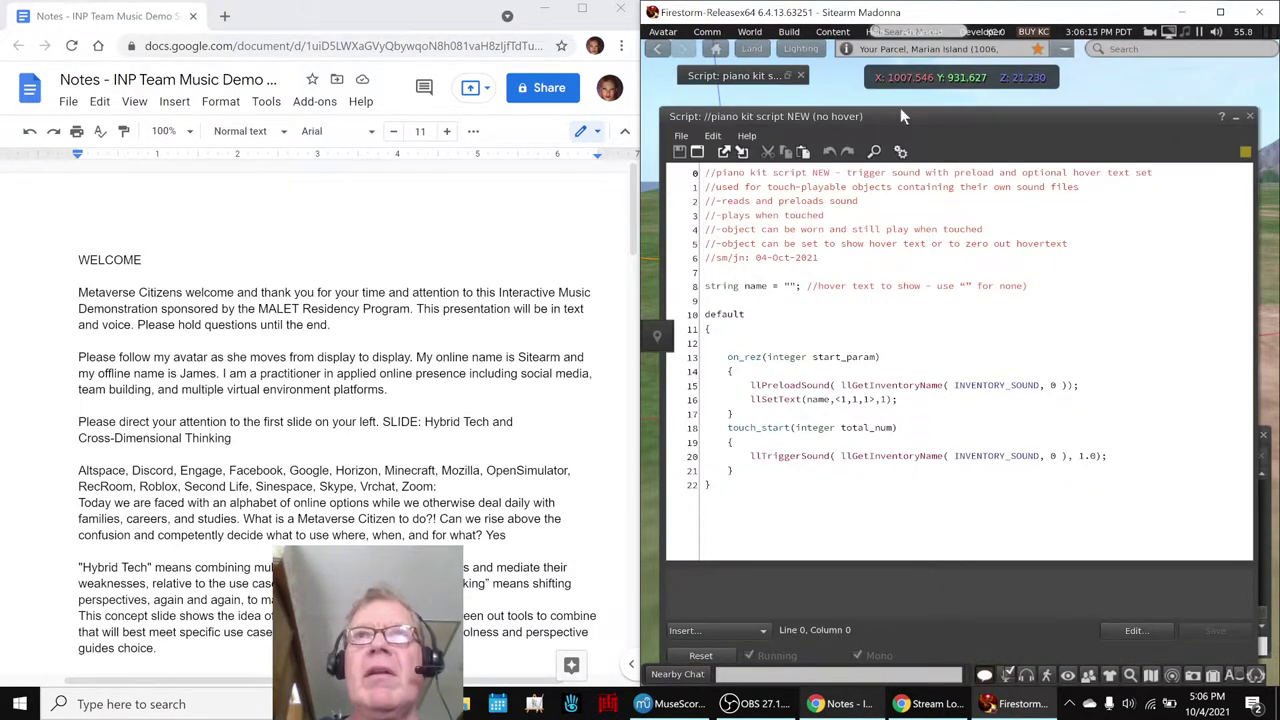
{"action": "left_click_drag", "start_coordinate": [903, 117], "coordinate": [953, 149]}
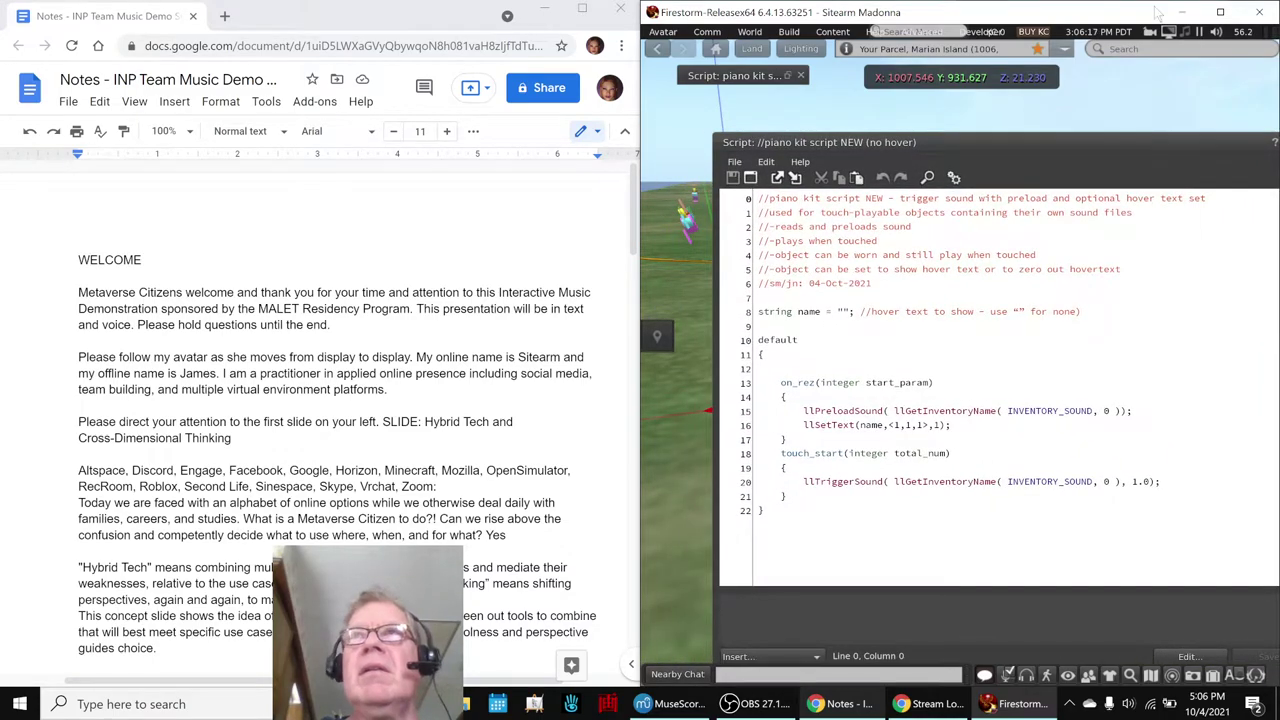
{"action": "left_click", "coordinate": [1220, 12]}
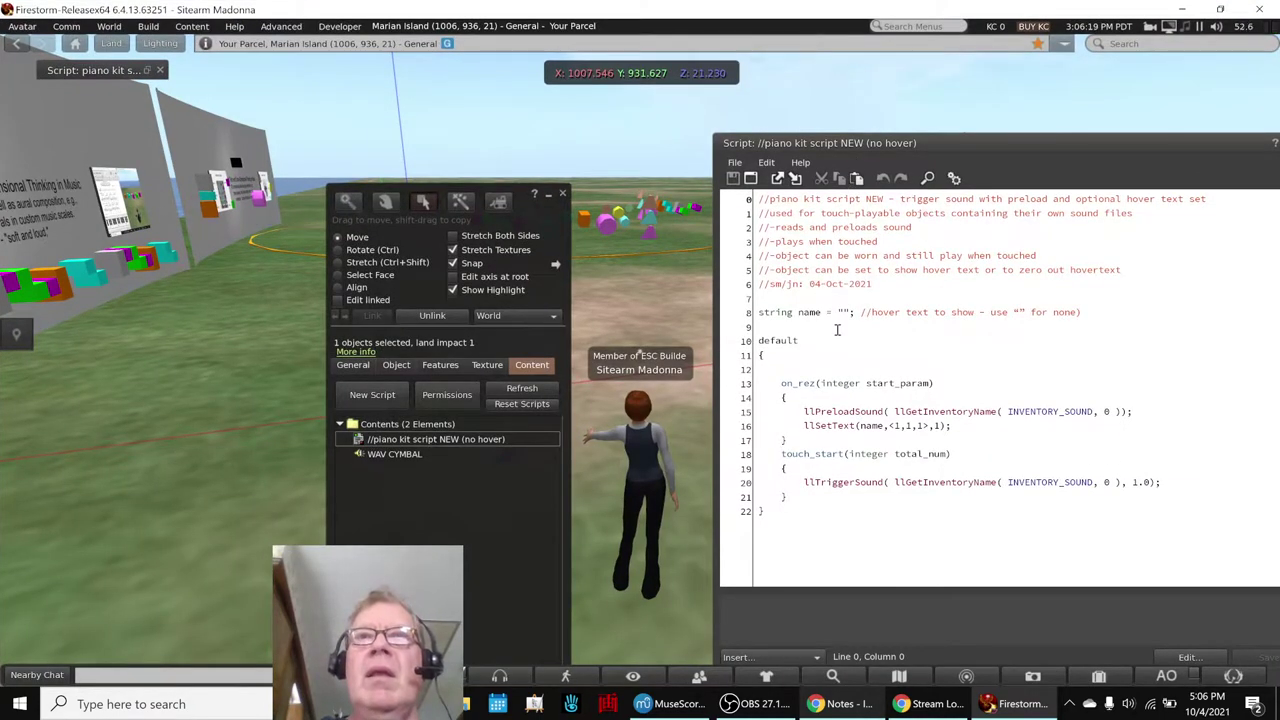
Select the cyan block of the wall's piano kit as a linked part and open its "piano kit script"
{"action": "left_click_drag", "start_coordinate": [559, 218], "coordinate": [510, 260]}
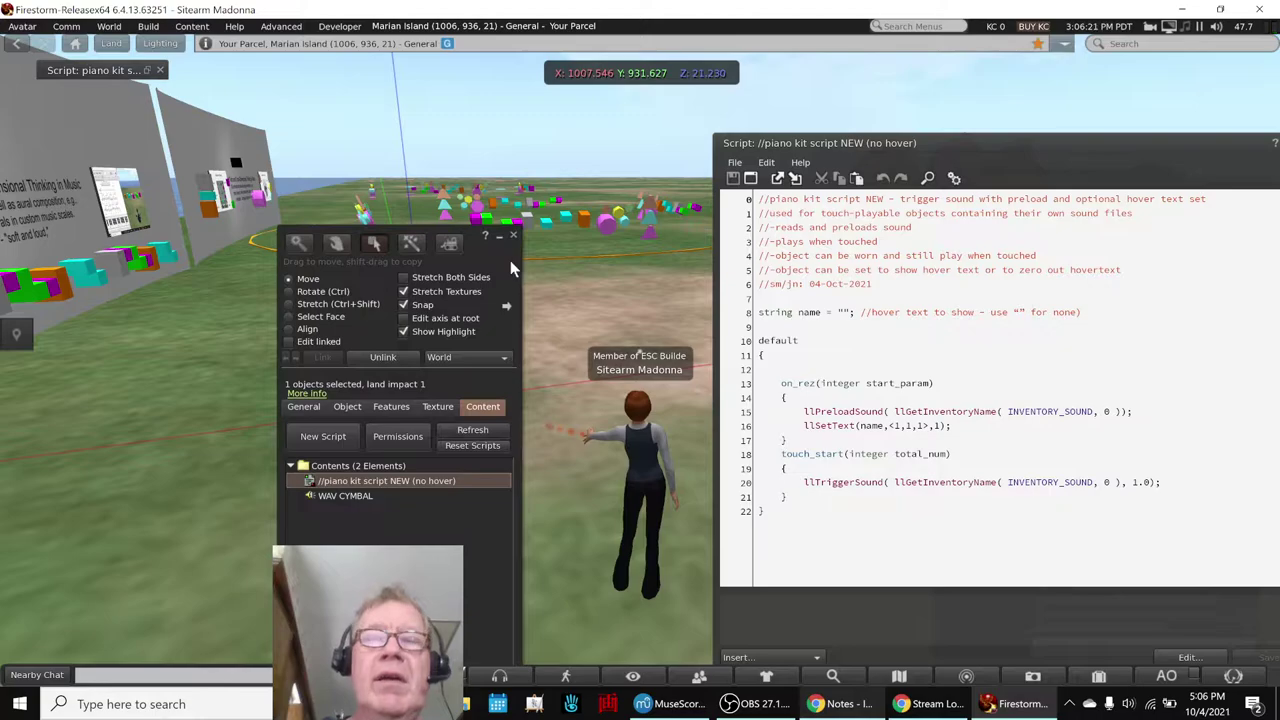
{"action": "left_click_drag", "start_coordinate": [579, 297], "coordinate": [560, 411]}
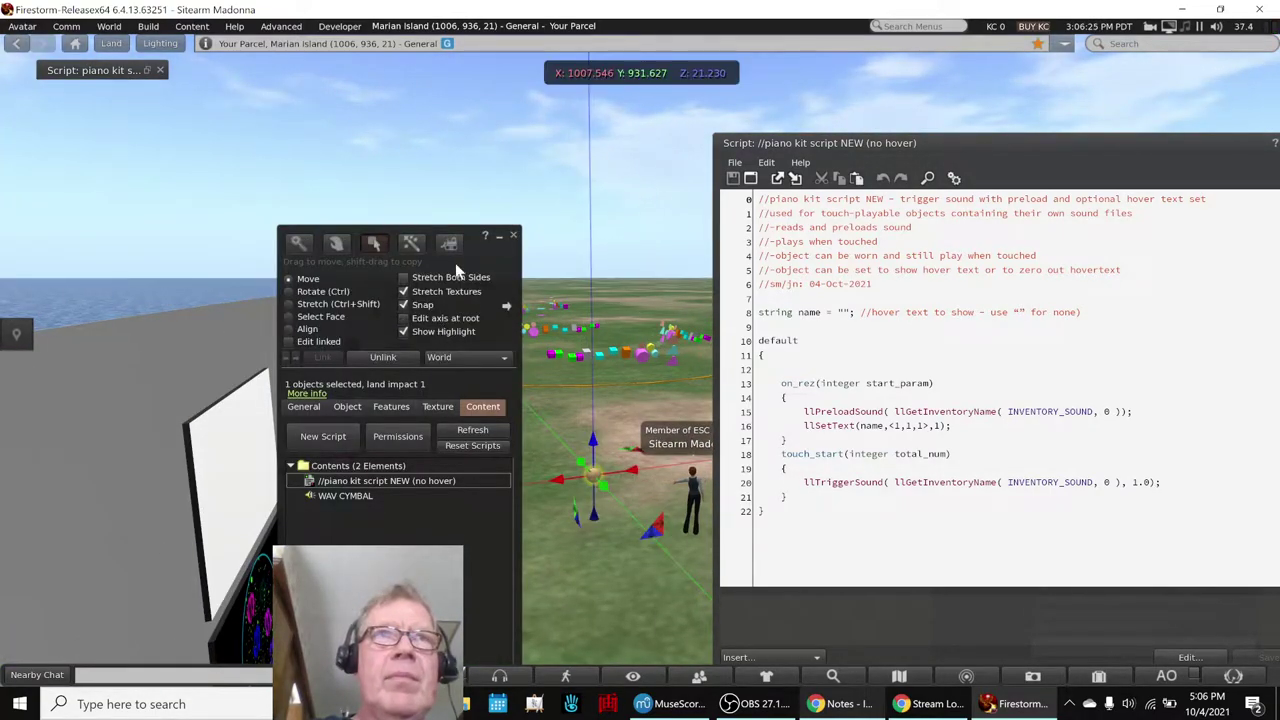
{"action": "left_click_drag", "start_coordinate": [482, 254], "coordinate": [610, 256]}
{"action": "key", "text": "alt"}
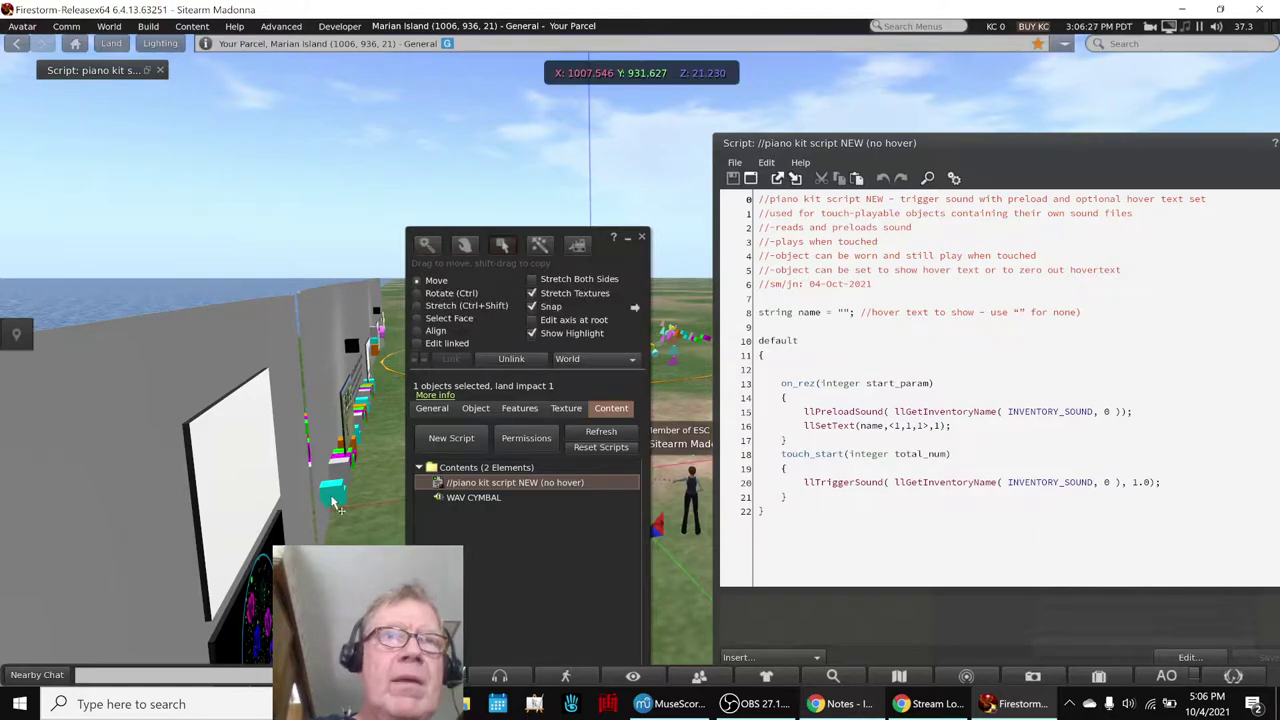
{"action": "left_click", "coordinate": [336, 494]}
{"action": "left_click", "coordinate": [438, 344]}
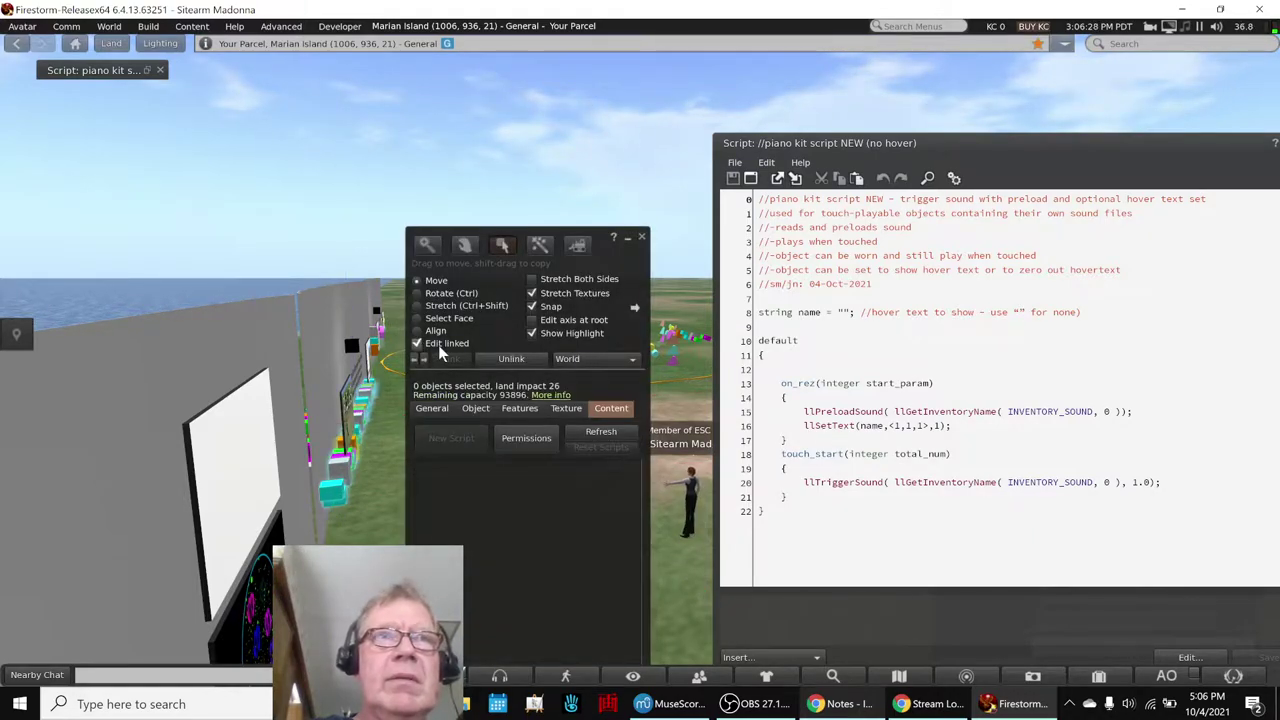
{"action": "left_click", "coordinate": [331, 502]}
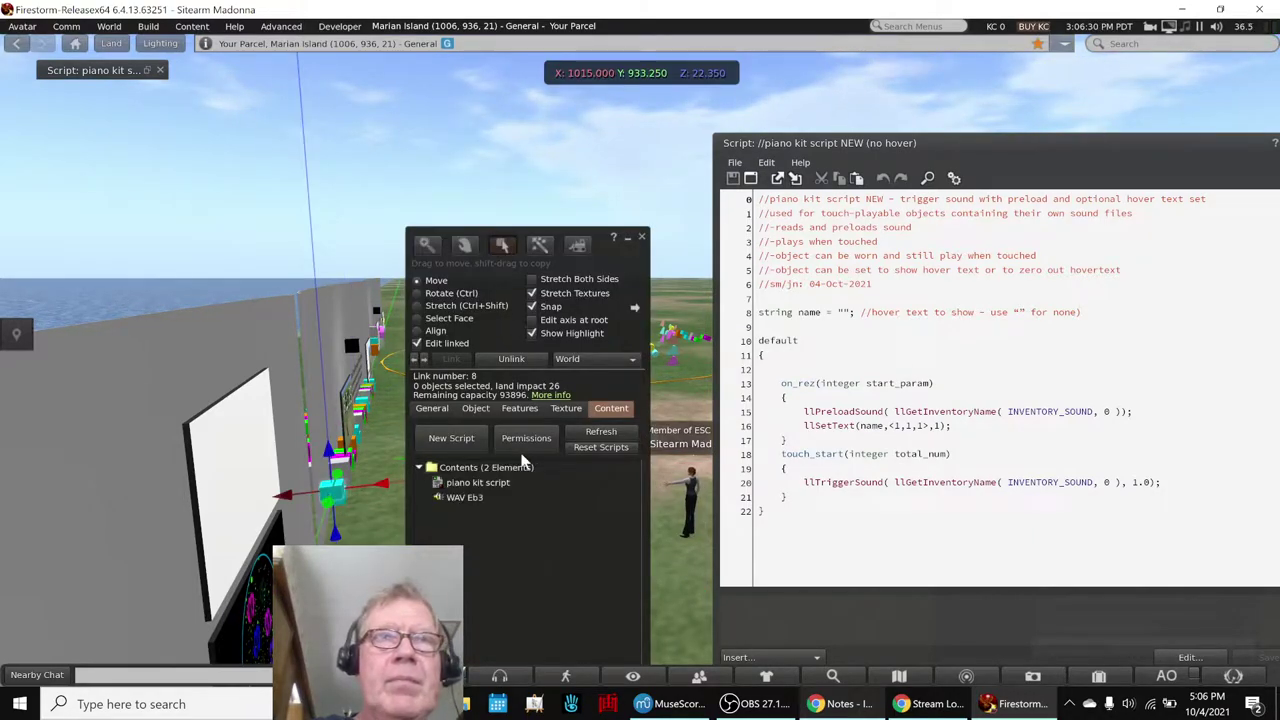
{"action": "double_click", "coordinate": [496, 484]}
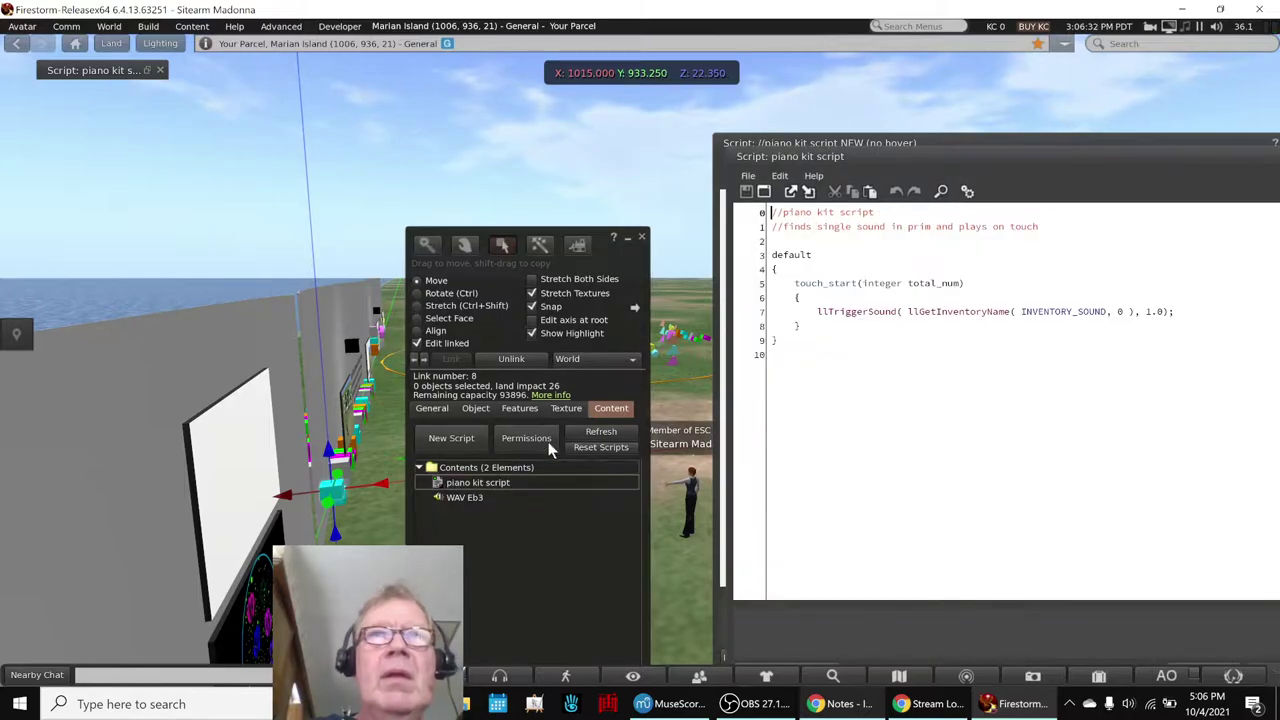
Place the two piano kit scripts side by side and compare them, highlighting the touch_start body in the new one
{"action": "left_click_drag", "start_coordinate": [884, 167], "coordinate": [260, 145]}
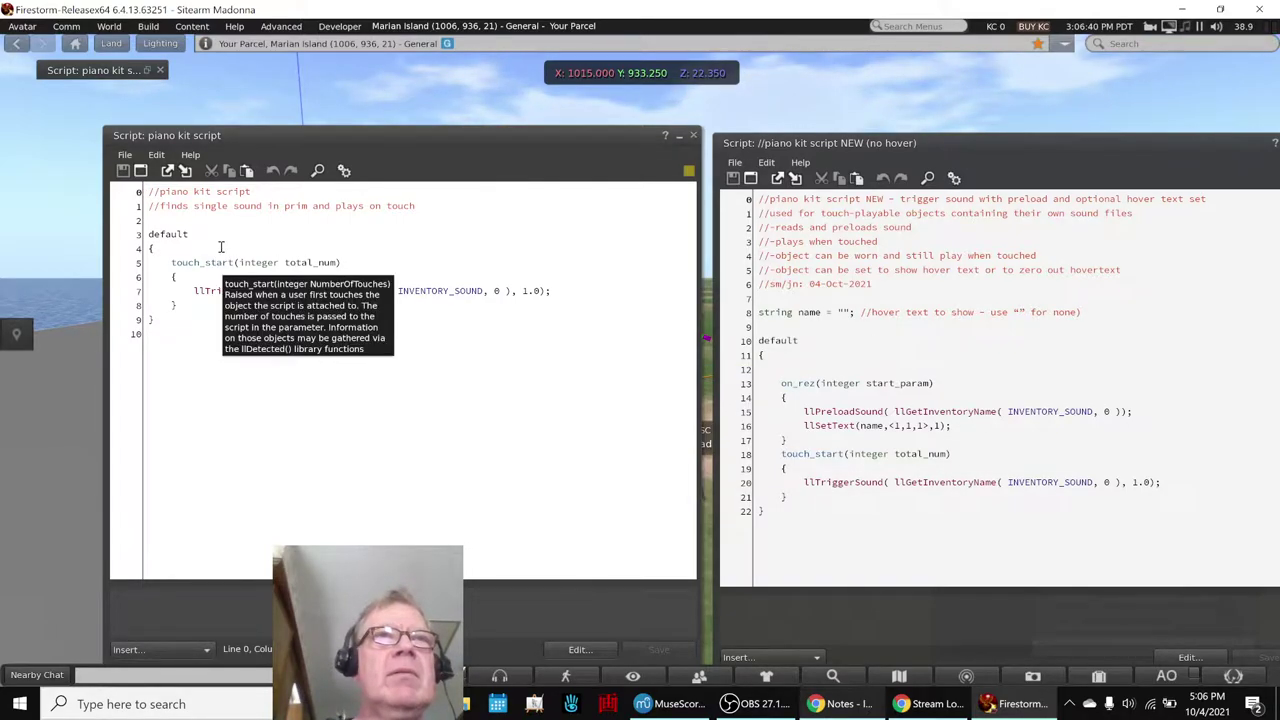
{"action": "left_click", "coordinate": [239, 206]}
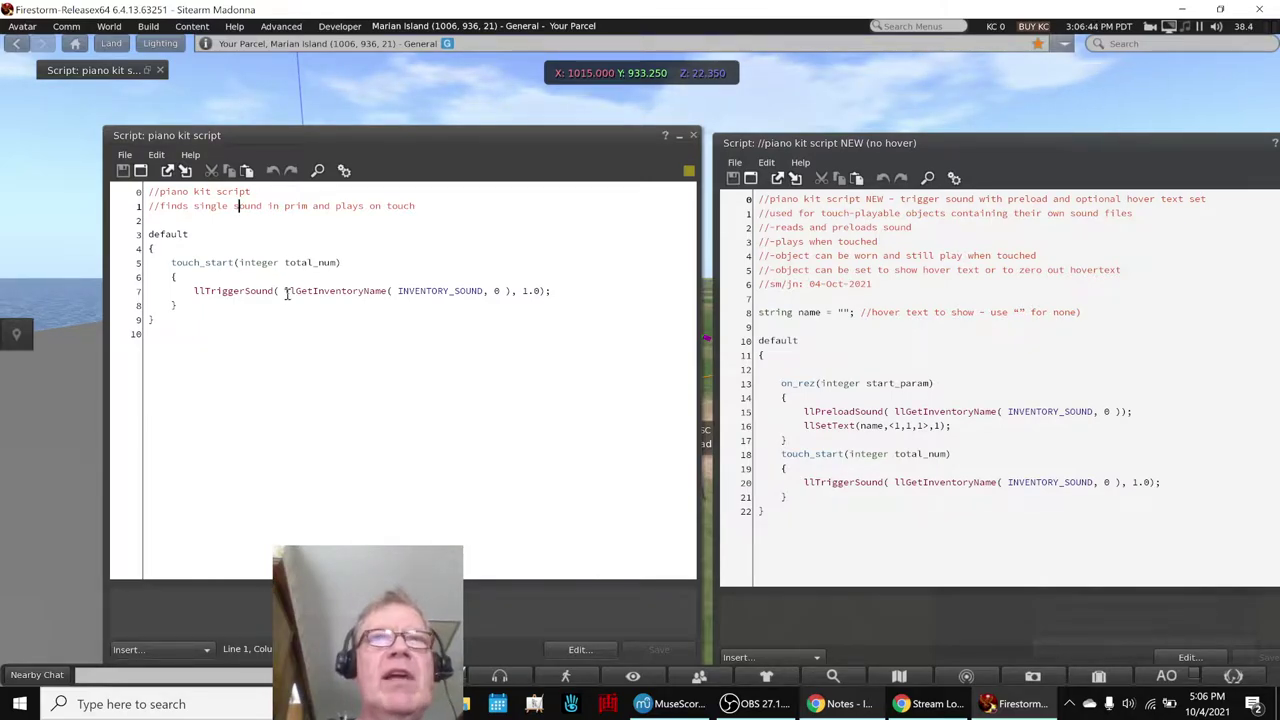
{"action": "left_click", "coordinate": [964, 345]}
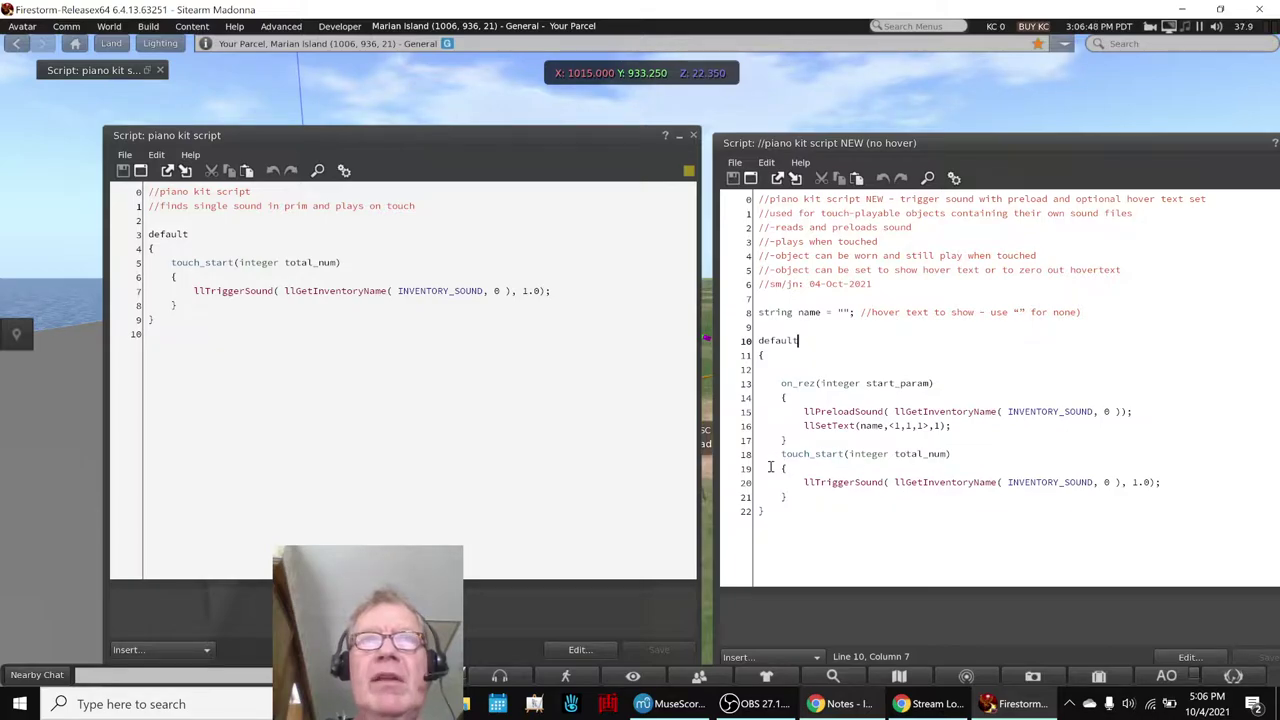
{"action": "left_click_drag", "start_coordinate": [770, 467], "coordinate": [792, 510]}
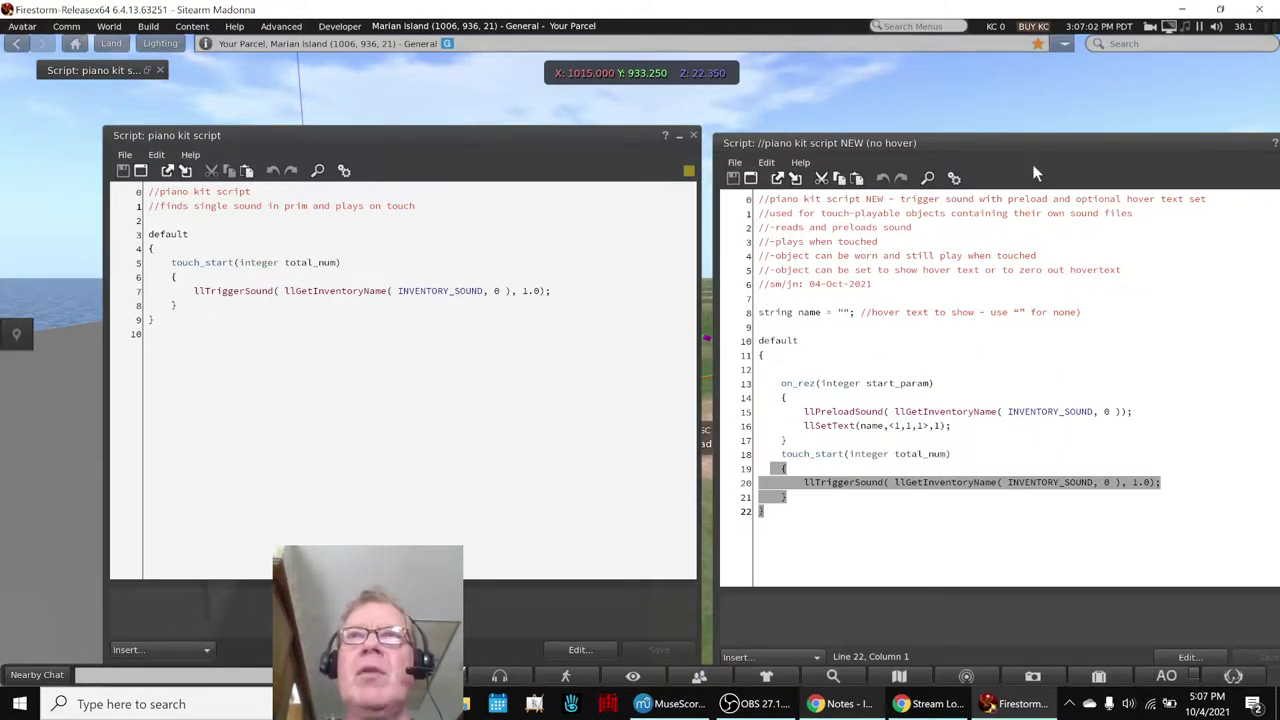
Clear the view by closing both piano kit scripts and the object editing window
{"action": "left_click_drag", "start_coordinate": [1025, 148], "coordinate": [454, 175]}
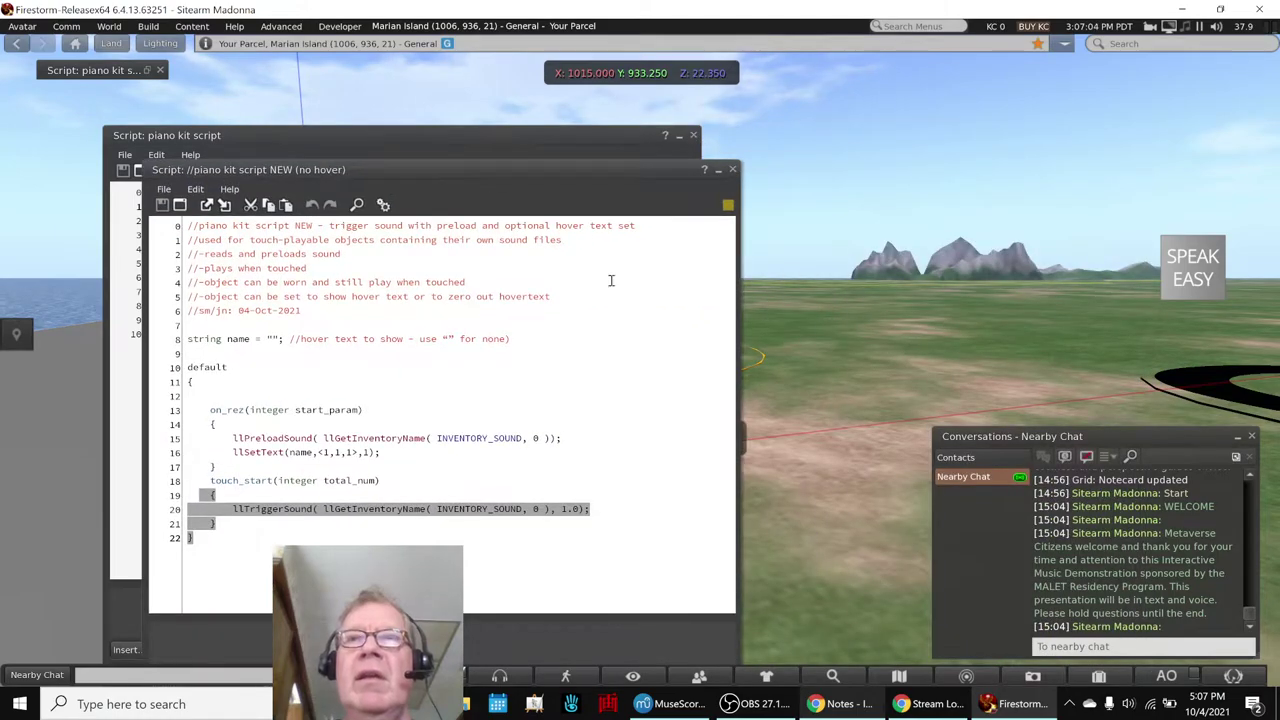
{"action": "left_click_drag", "start_coordinate": [788, 485], "coordinate": [648, 371]}
{"action": "key", "text": "ctrl+3"}
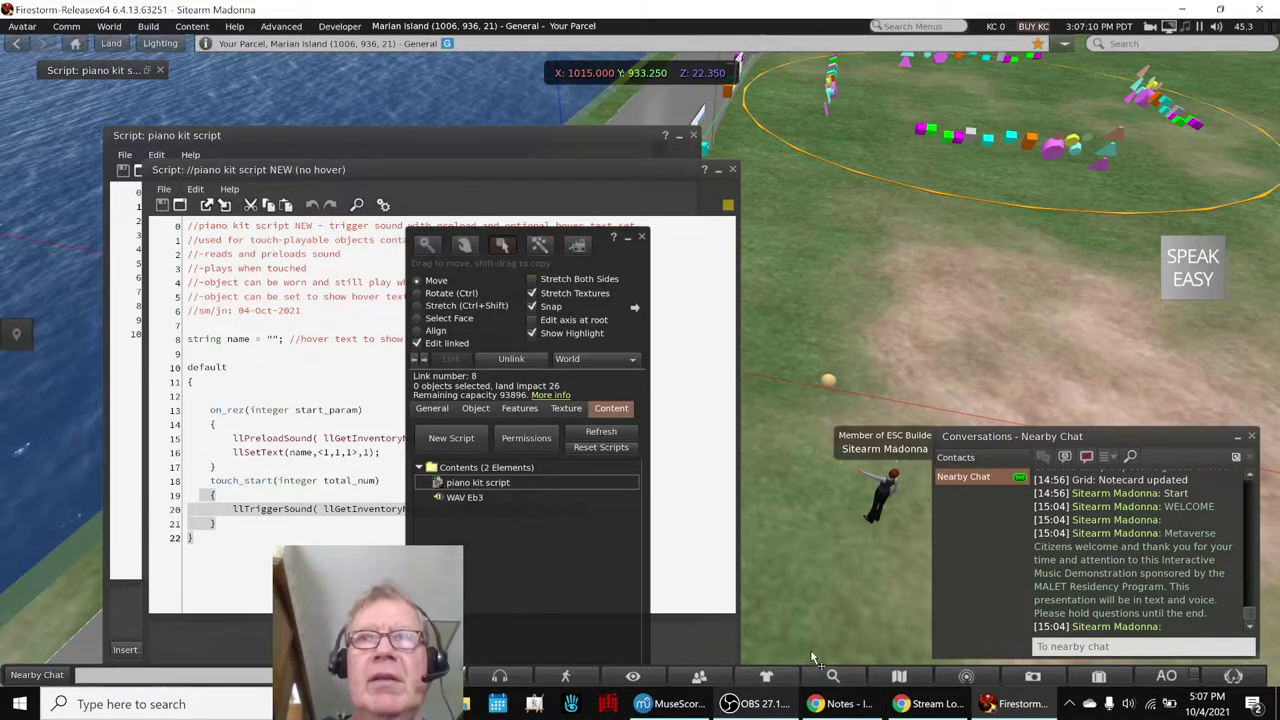
{"action": "left_click", "coordinate": [670, 178]}
{"action": "left_click", "coordinate": [732, 169]}
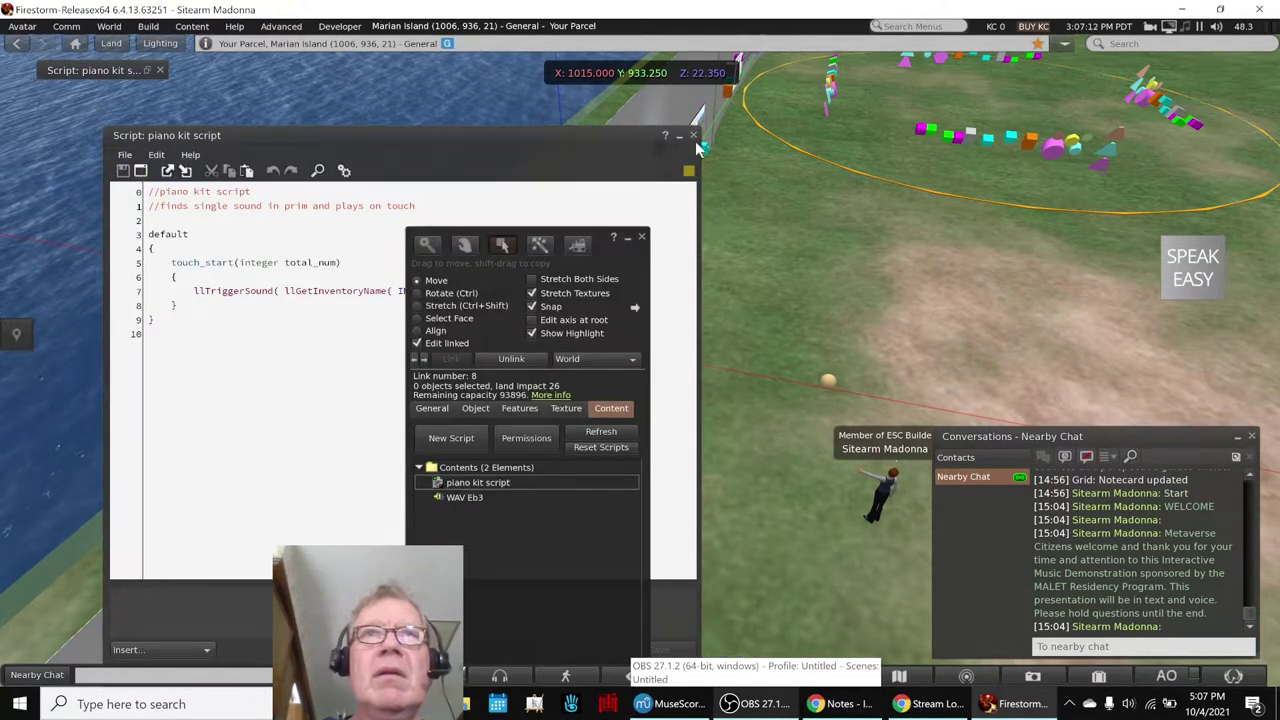
{"action": "left_click", "coordinate": [696, 137]}
{"action": "left_click", "coordinate": [696, 137]}
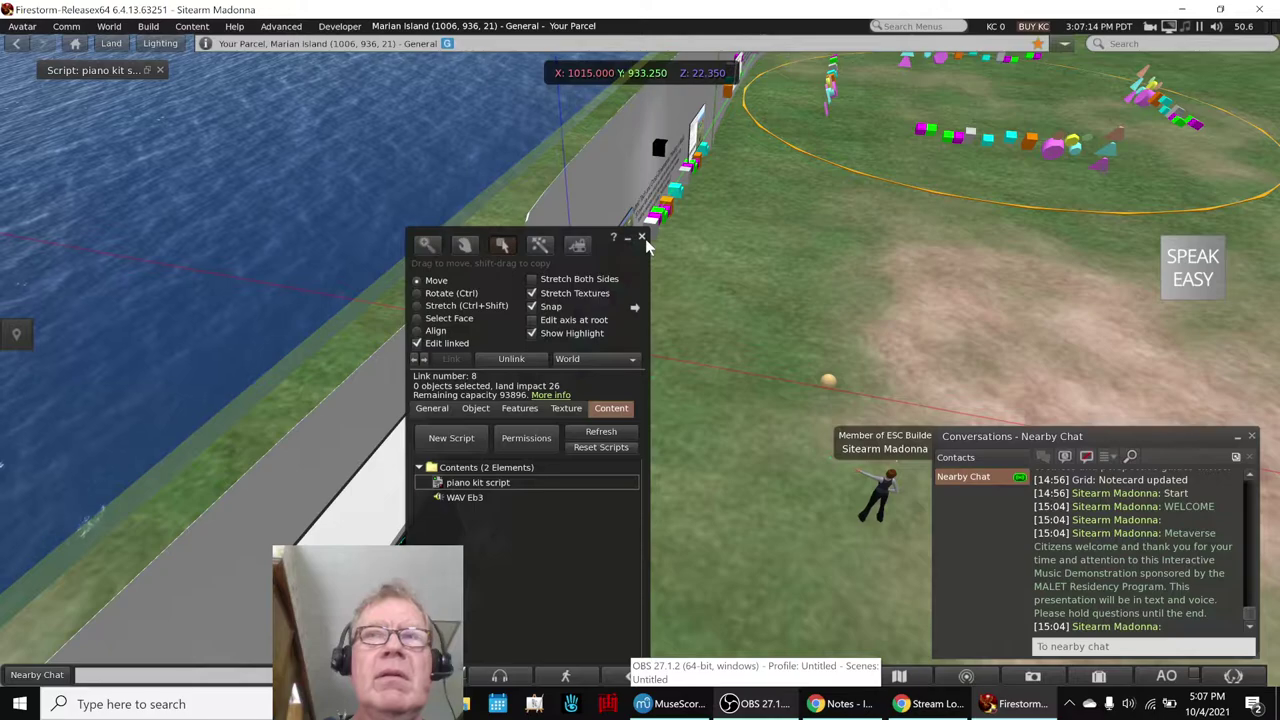
{"action": "left_click", "coordinate": [645, 238]}
Place the "test with hover" object from the inventory near the first sphere and view both spheres up close
{"action": "left_click", "coordinate": [1099, 677]}
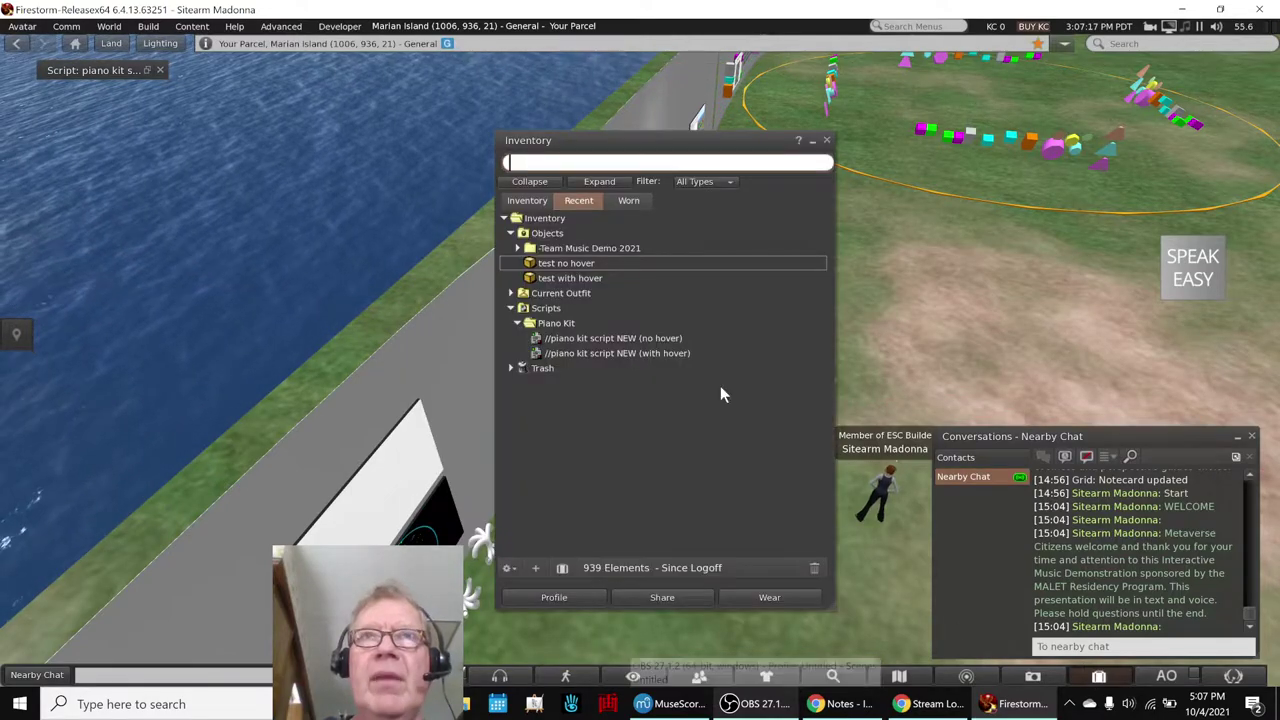
{"action": "left_click_drag", "start_coordinate": [561, 280], "coordinate": [883, 406]}
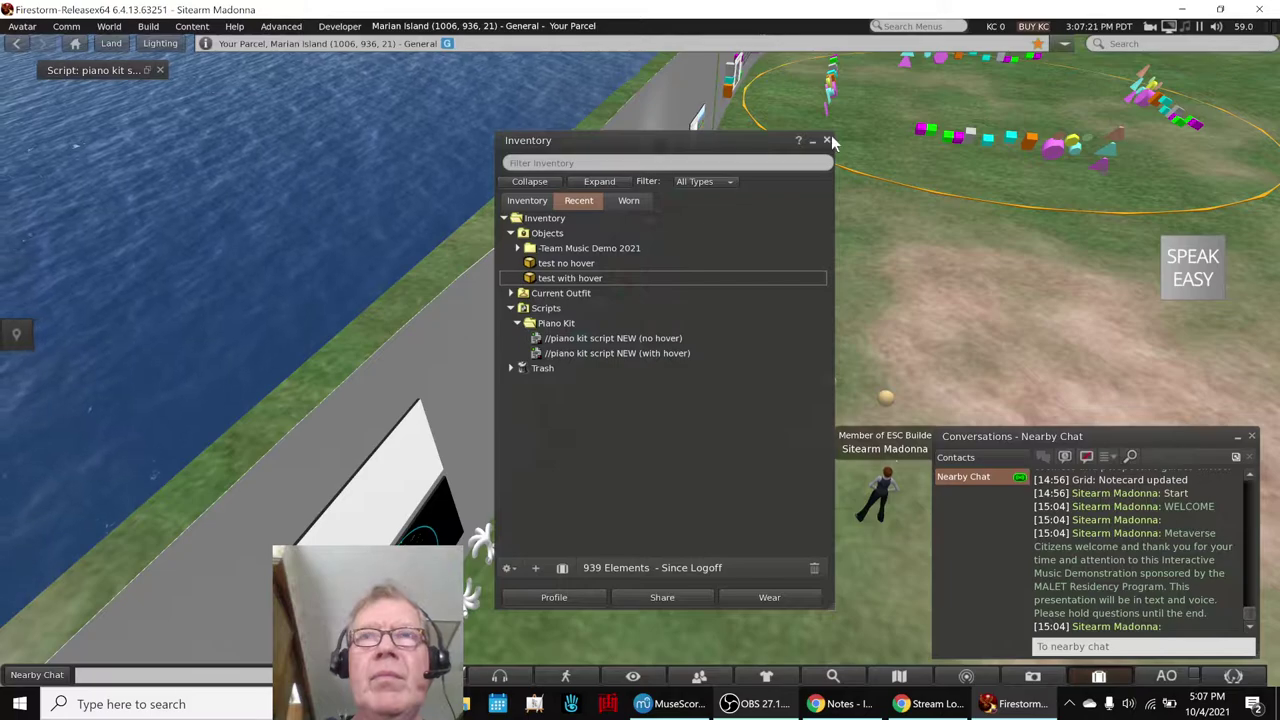
{"action": "left_click", "coordinate": [826, 140]}
{"action": "left_click", "coordinate": [886, 396], "text": "alt"}
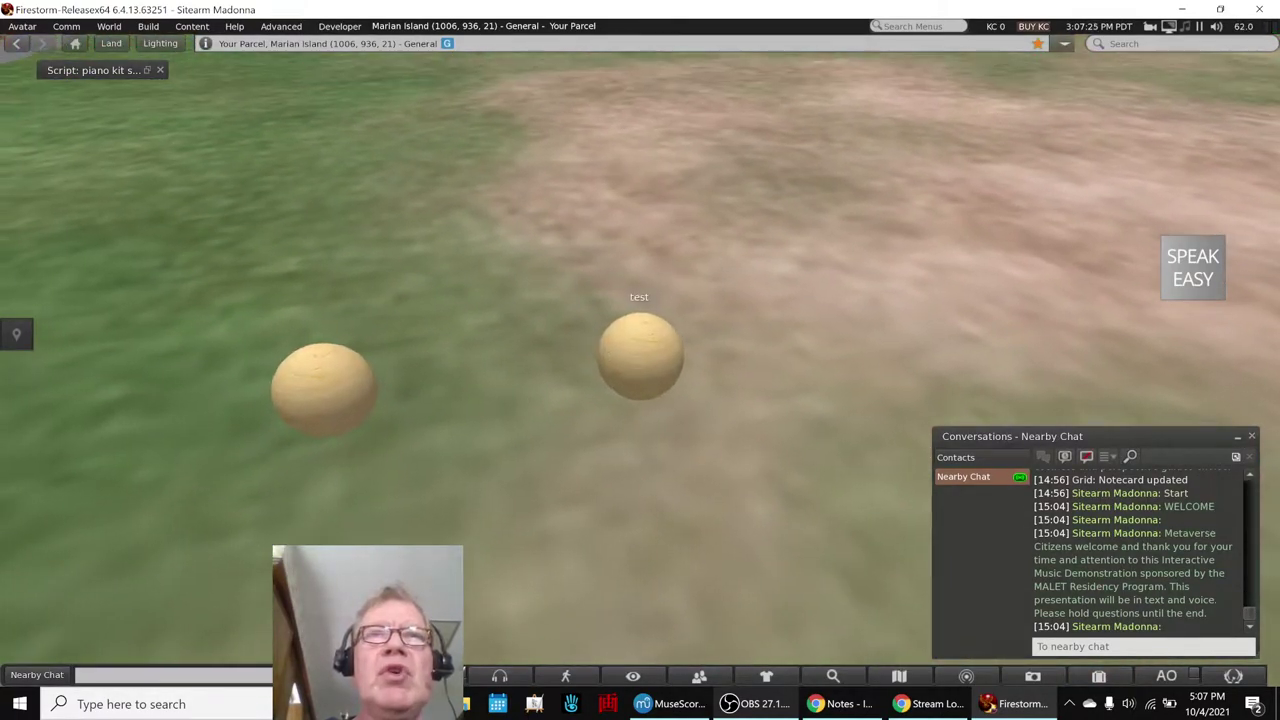
{"action": "key", "text": "Escape"}
Inspect the hover labels on the circle stage's synth and drum kit, and the piano kit walls beyond
{"action": "left_click_drag", "start_coordinate": [570, 120], "coordinate": [640, 185]}
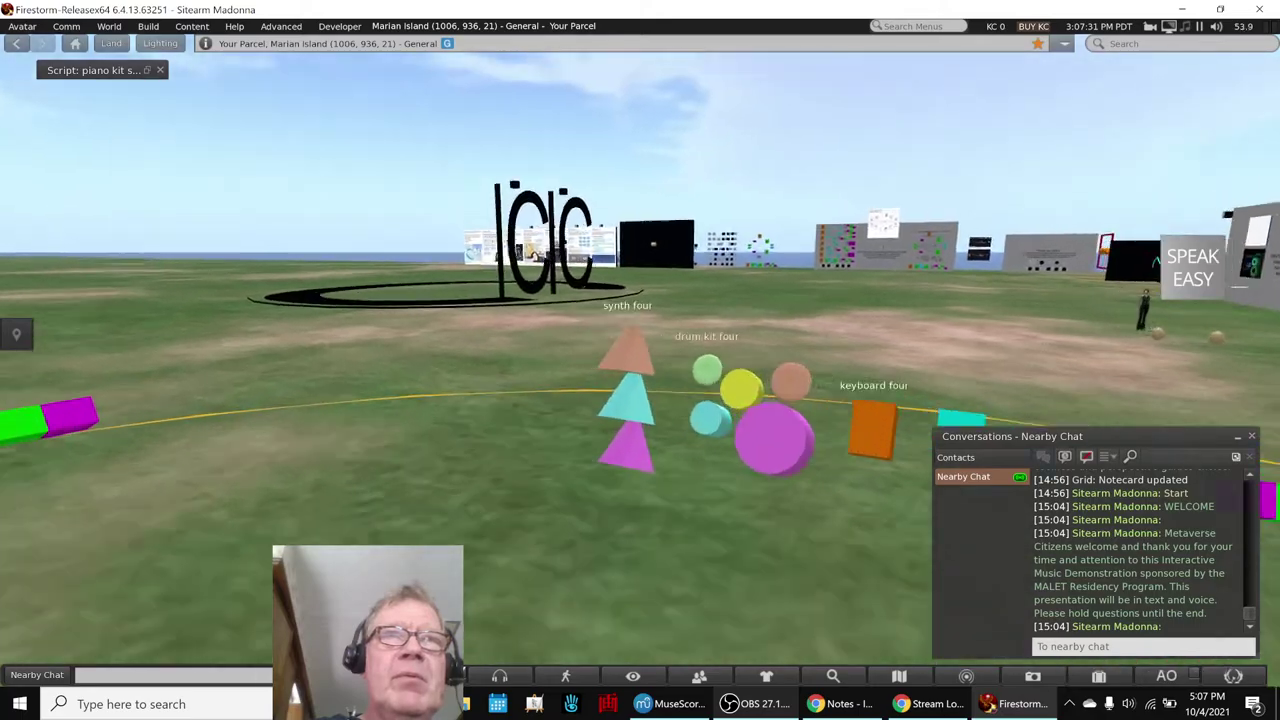
{"action": "mouse_move", "coordinate": [640, 362]}
{"action": "left_mouse_down"}
{"action": "mouse_move", "coordinate": [640, 322]}
{"action": "mouse_move", "coordinate": [642, 362]}
{"action": "left_mouse_up"}
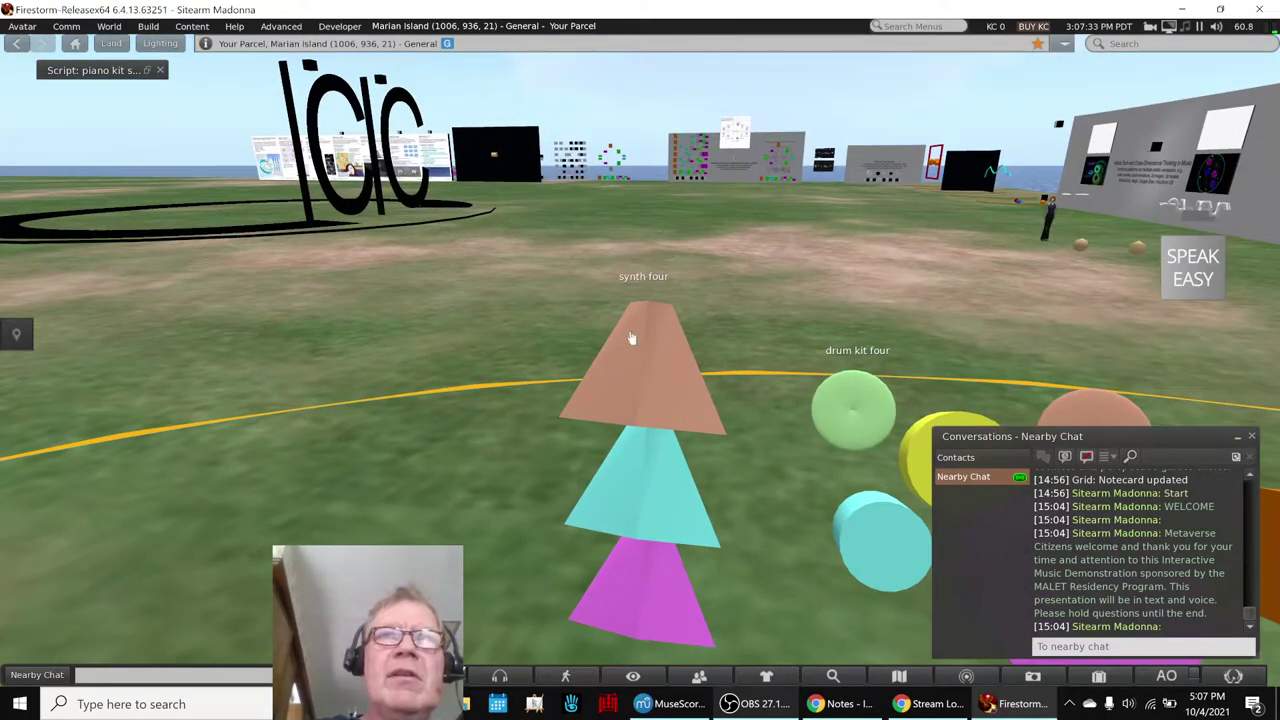
{"action": "left_click", "coordinate": [651, 358], "text": "alt"}
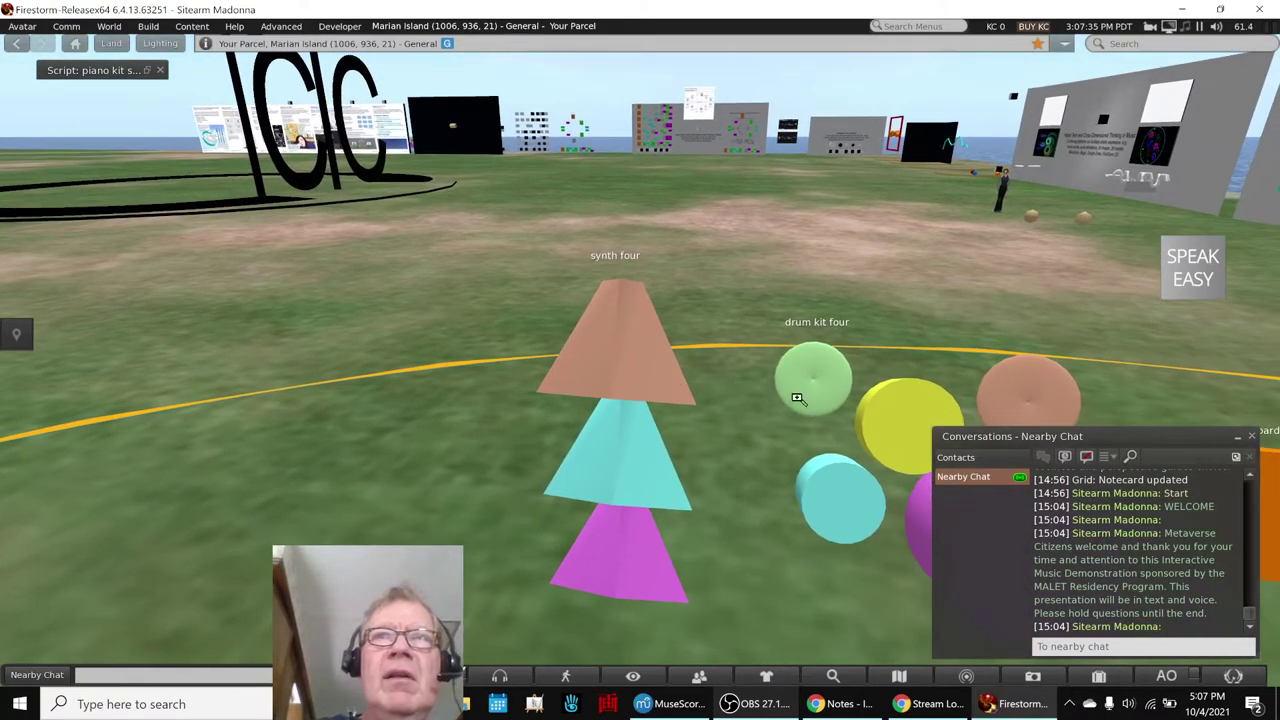
{"action": "left_click", "coordinate": [806, 387], "text": "alt"}
{"action": "left_click_drag", "start_coordinate": [760, 446], "coordinate": [715, 430]}
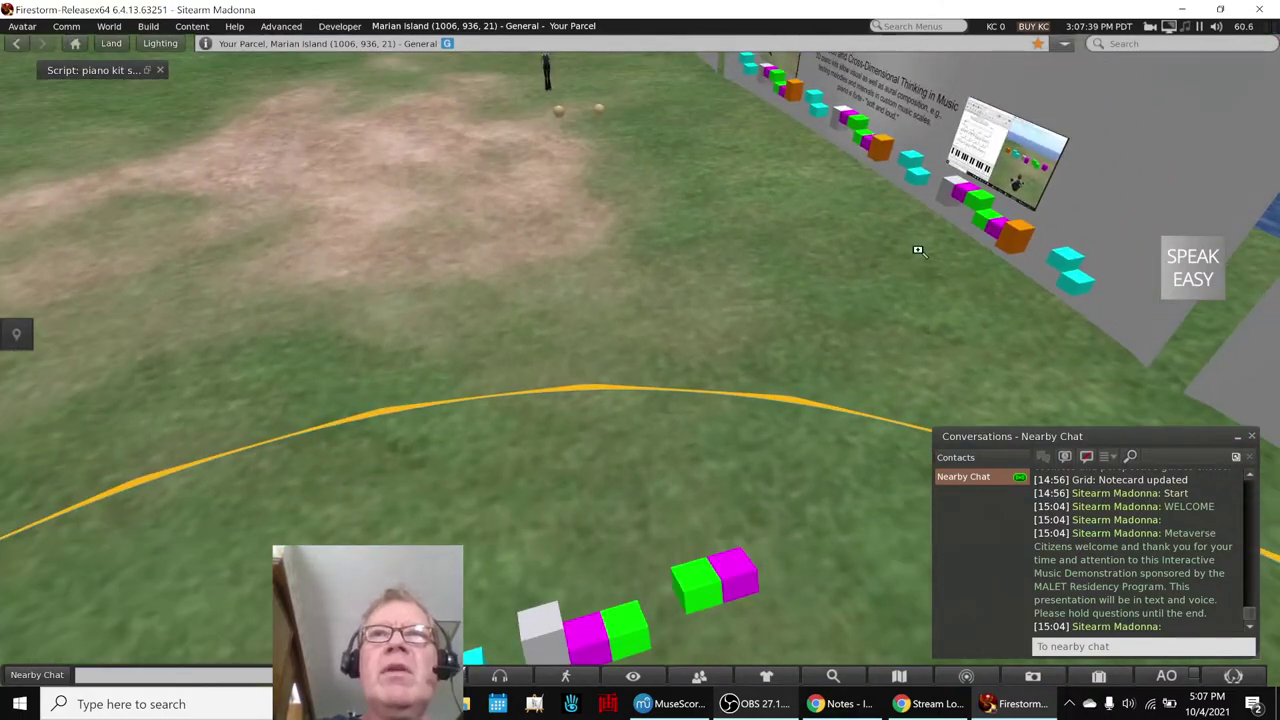
{"action": "left_click", "coordinate": [917, 249], "text": "alt"}
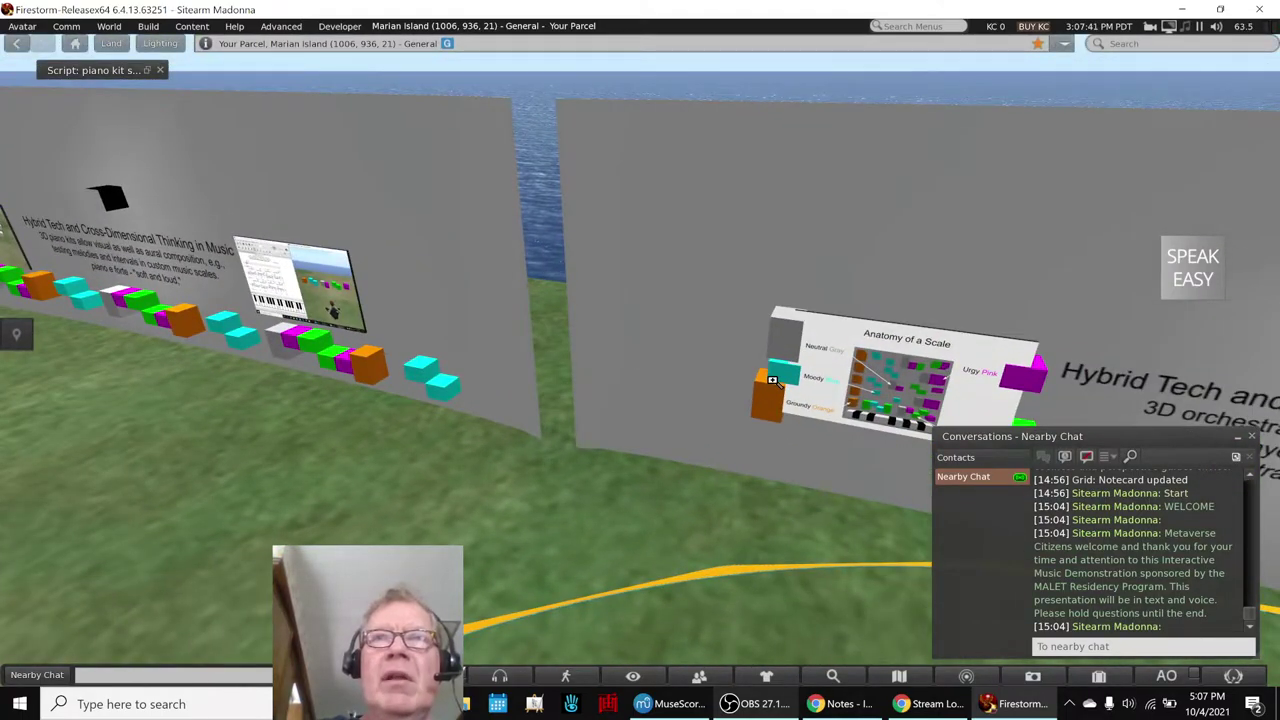
View the "Anatomy of a Scale" board and its coloured blocks up close, including the orchestra kit wall text beside it
{"action": "left_click", "coordinate": [773, 380], "text": "alt"}
{"action": "left_click_drag", "start_coordinate": [773, 380], "coordinate": [760, 305]}
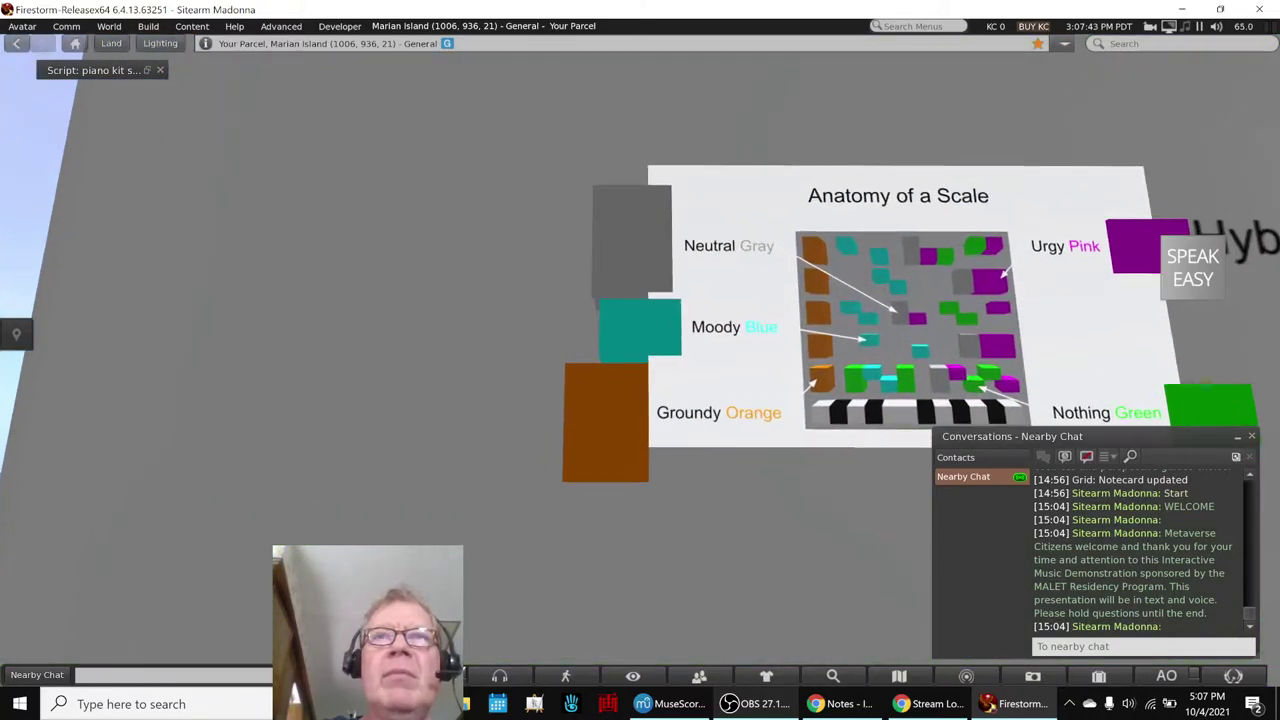
{"action": "left_click", "coordinate": [1095, 329], "text": "alt"}
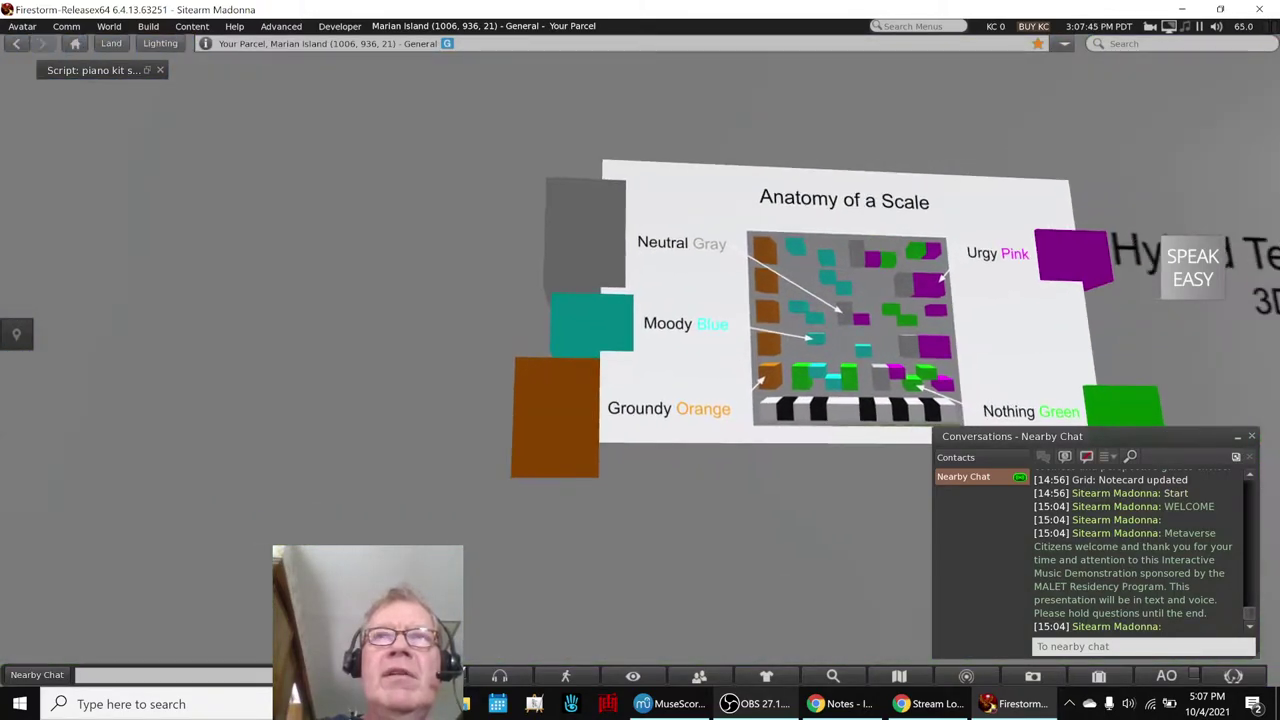
{"action": "left_click_drag", "start_coordinate": [643, 367], "coordinate": [570, 405]}
{"action": "key", "text": "Right"}
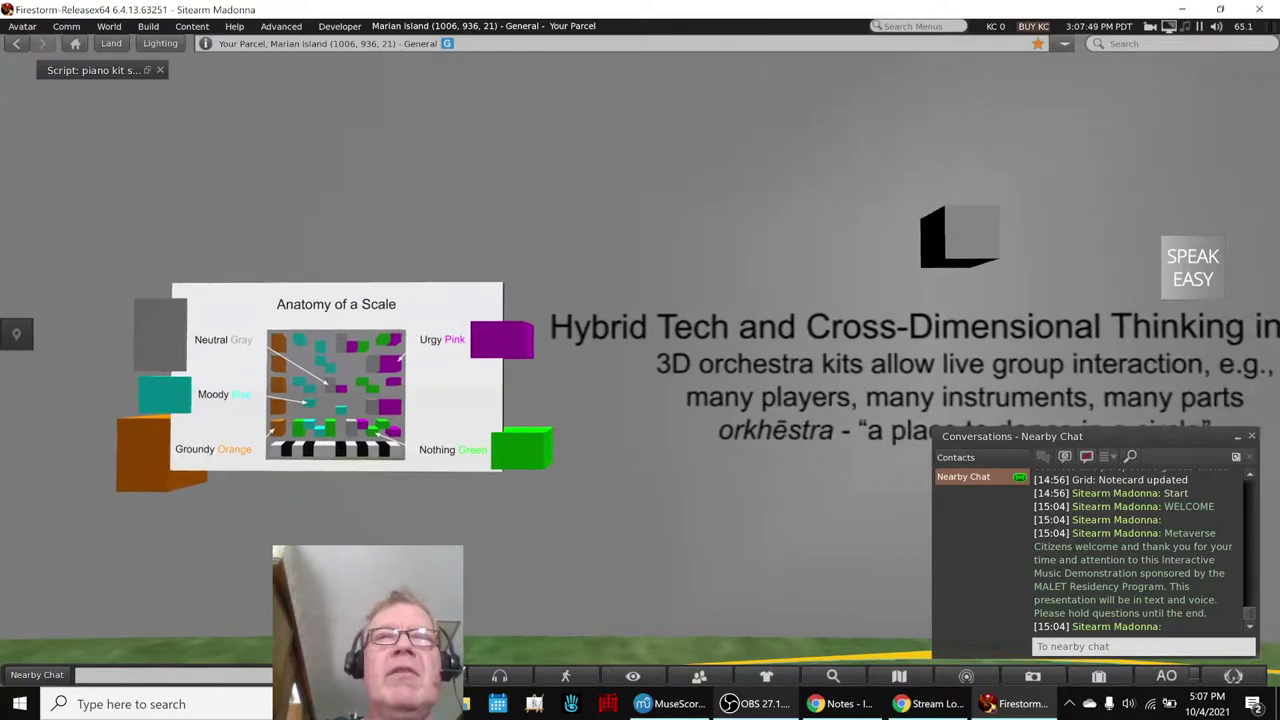
View the "Anatomy of a Drum Kit" board, then the whole orchestra circle and display walls from a distance
{"action": "left_click_drag", "start_coordinate": [882, 506], "coordinate": [815, 480]}
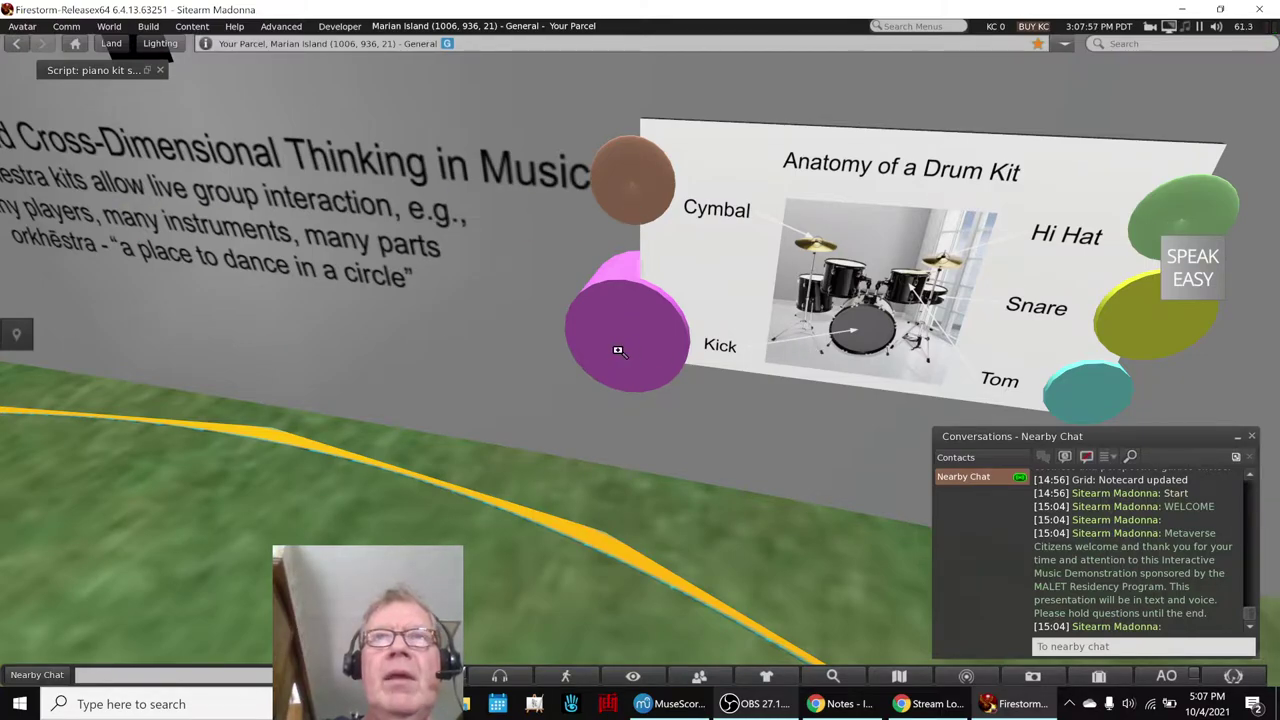
{"action": "key", "text": "Down"}
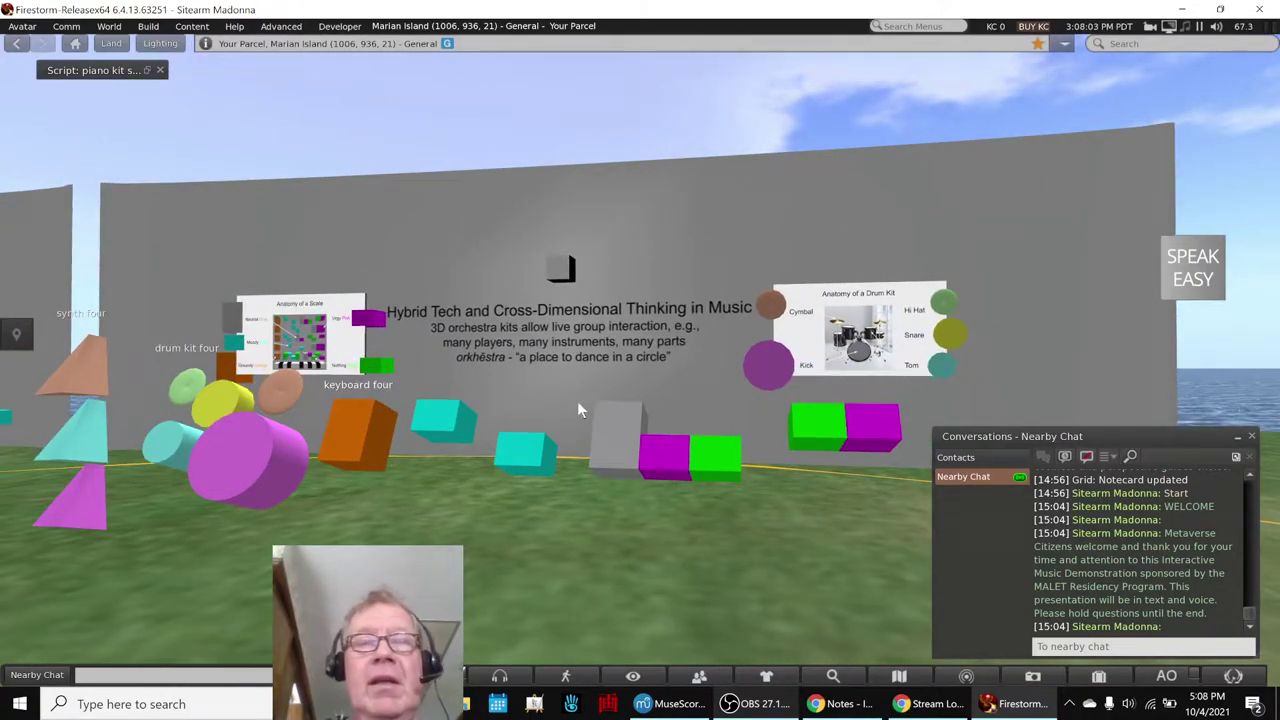
{"action": "left_click_drag", "start_coordinate": [404, 508], "coordinate": [404, 660]}
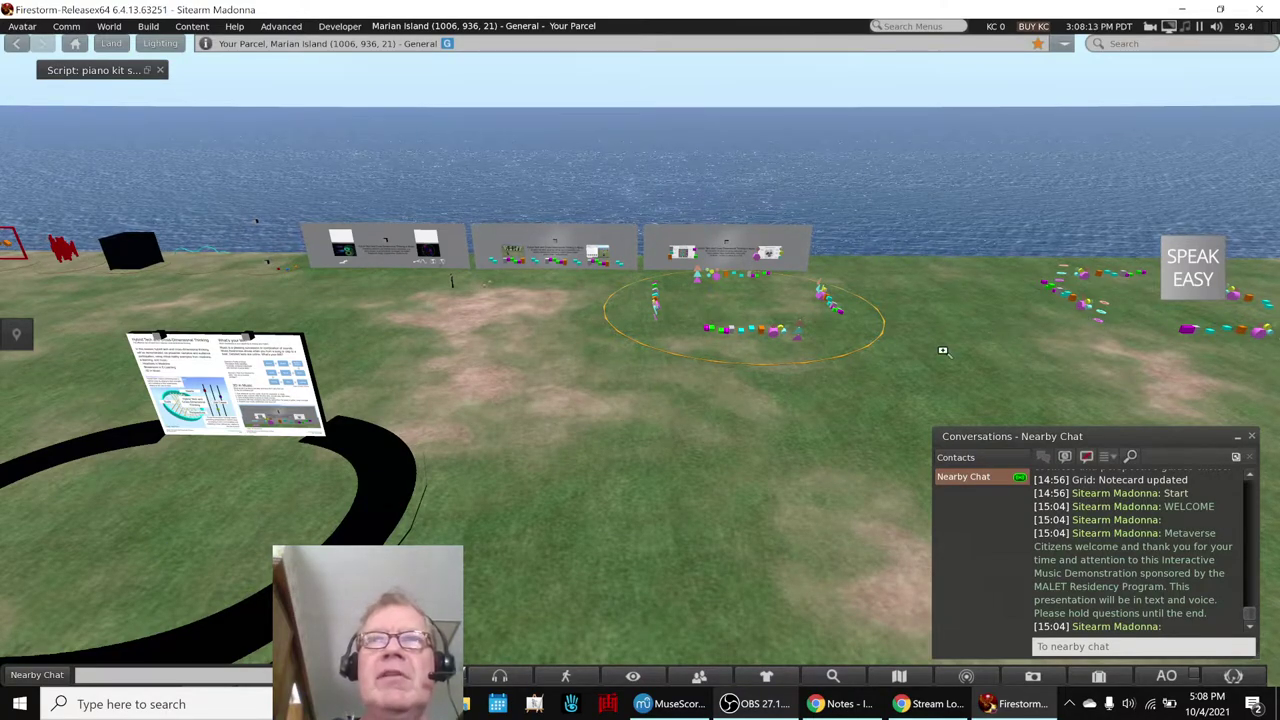
{"action": "left_click_drag", "start_coordinate": [796, 322], "coordinate": [790, 356]}
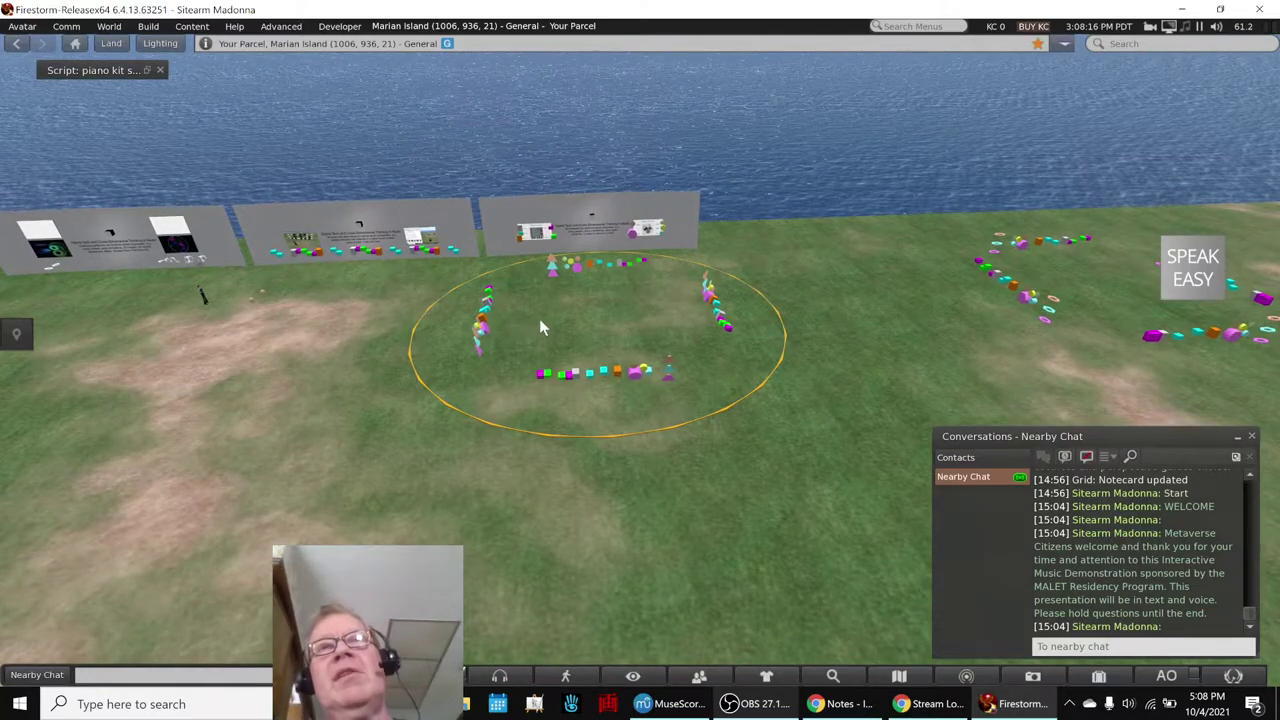
Put away the virtual world and notes windows and switch to MuseScore at full-screen size with both Simplicity scores showing
{"action": "left_click", "coordinate": [1181, 10]}
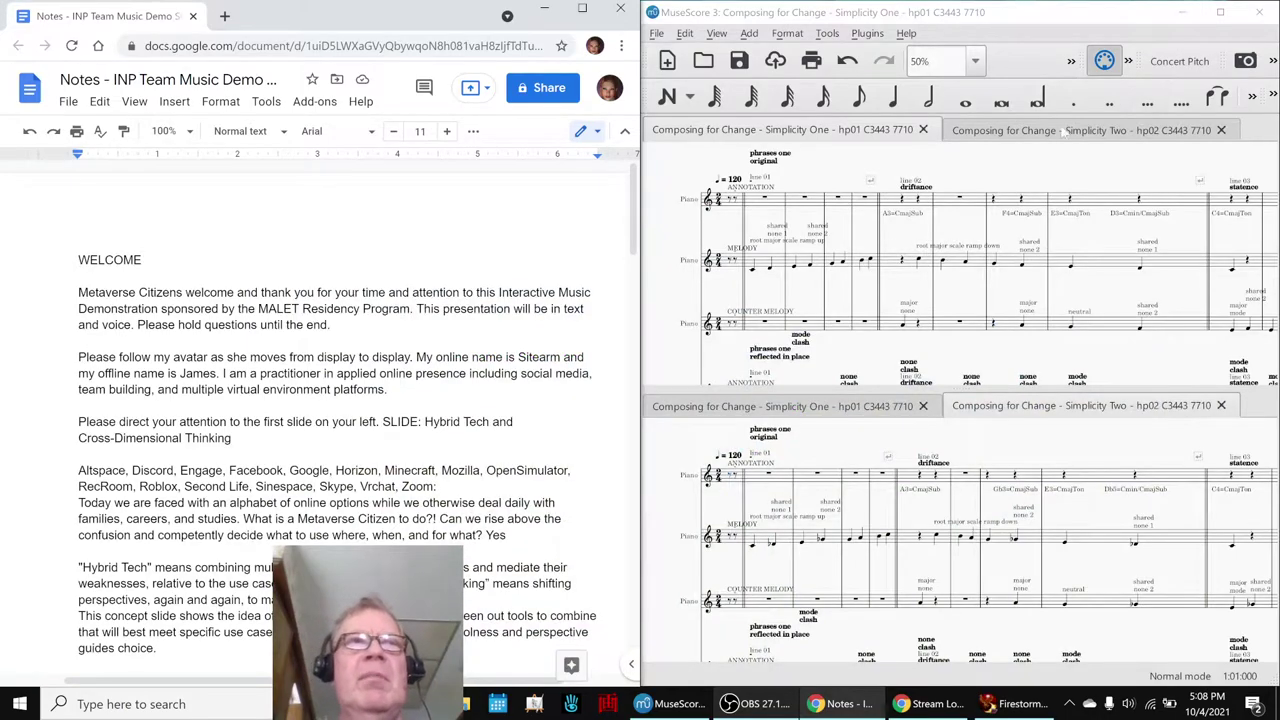
{"action": "left_click", "coordinate": [540, 15]}
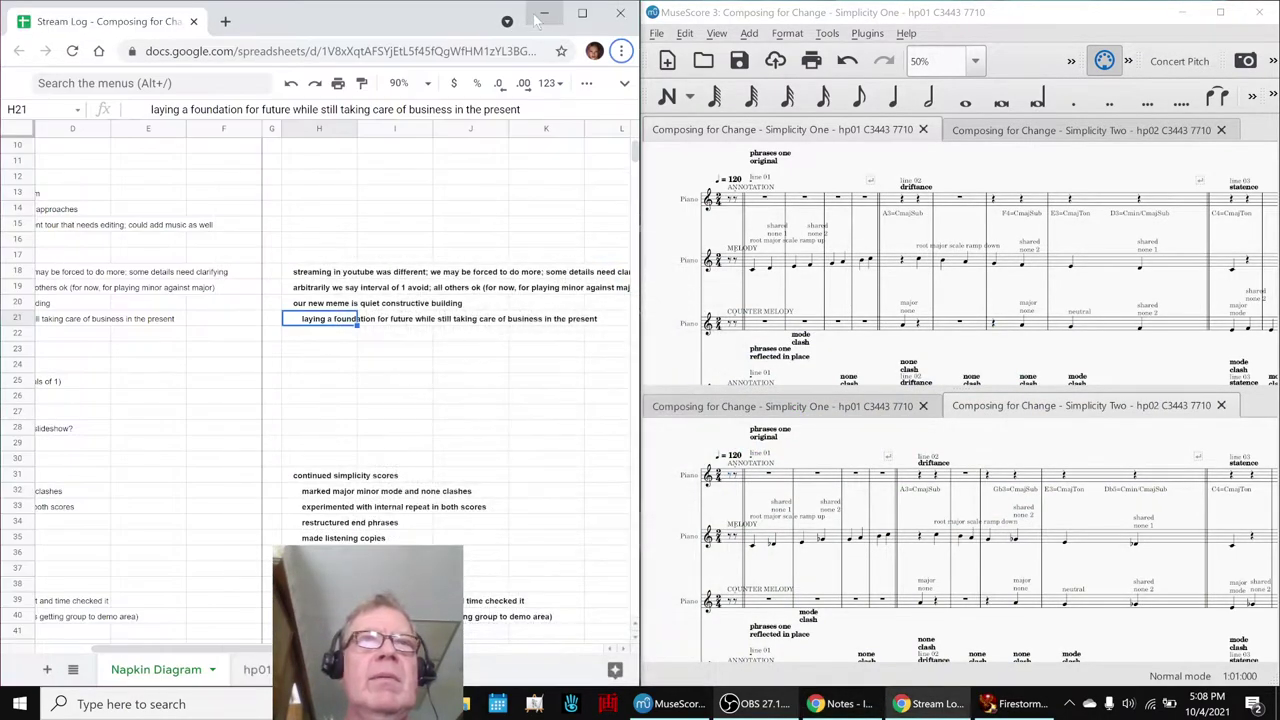
{"action": "left_click", "coordinate": [399, 483]}
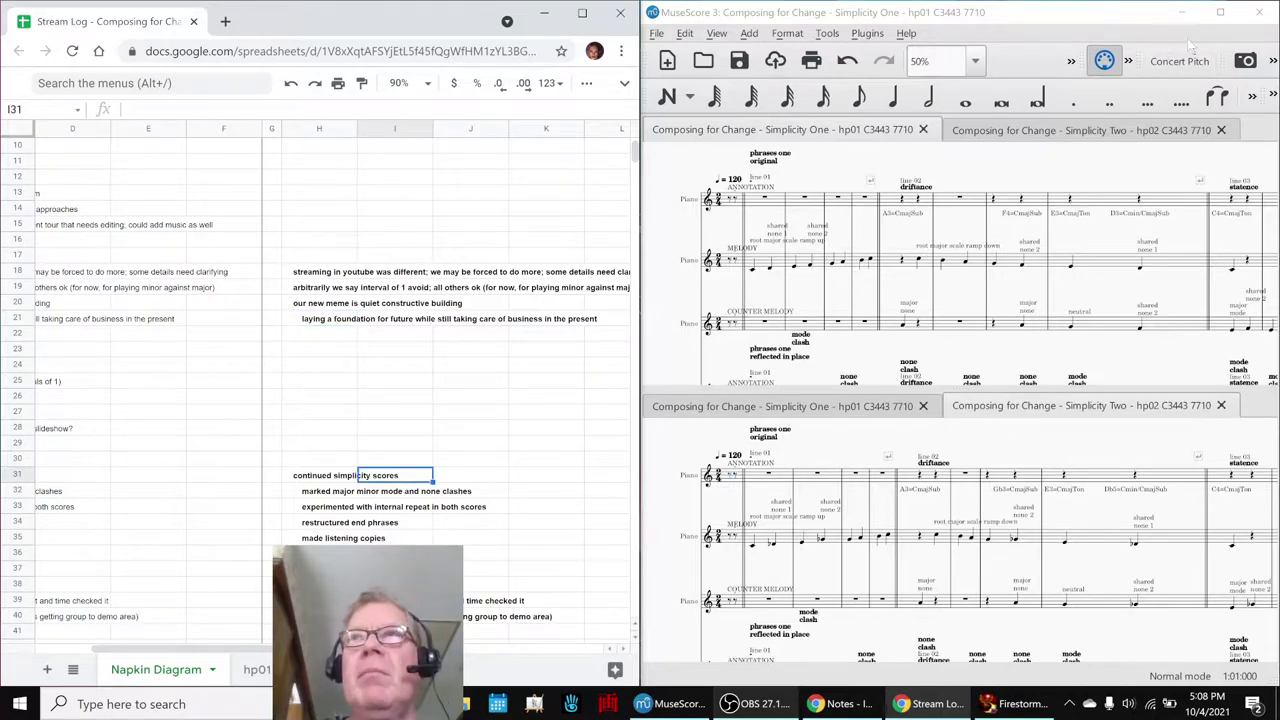
{"action": "left_click", "coordinate": [1221, 16]}
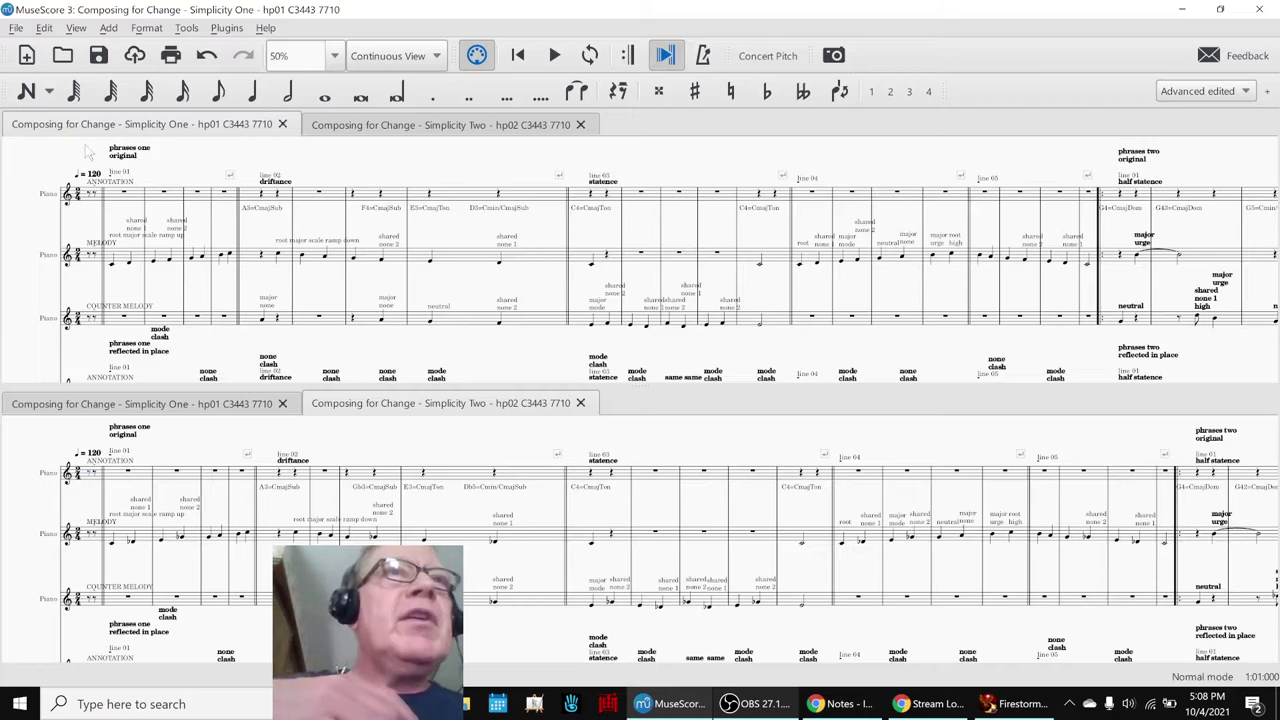
Play the opening phrases of the Simplicity One score from the start into line 02, then stop playback
{"action": "left_click", "coordinate": [124, 200]}
{"action": "key", "text": "Escape"}
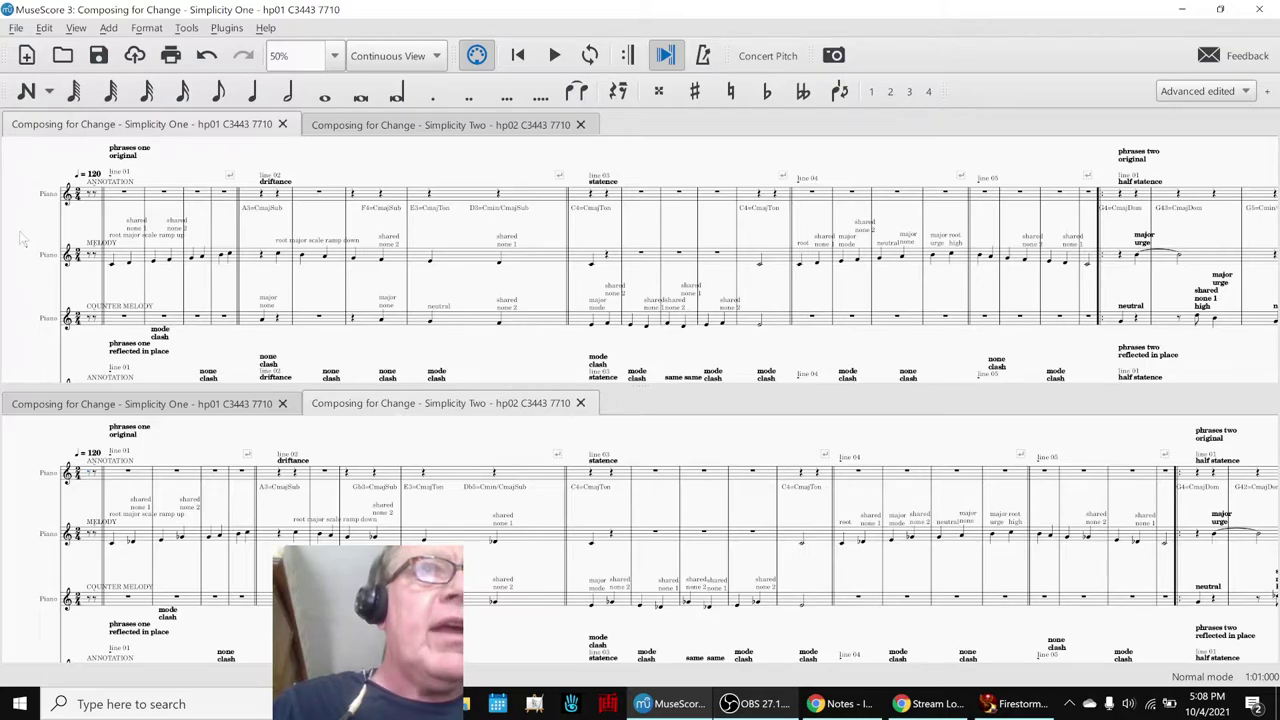
{"action": "key", "text": "space"}
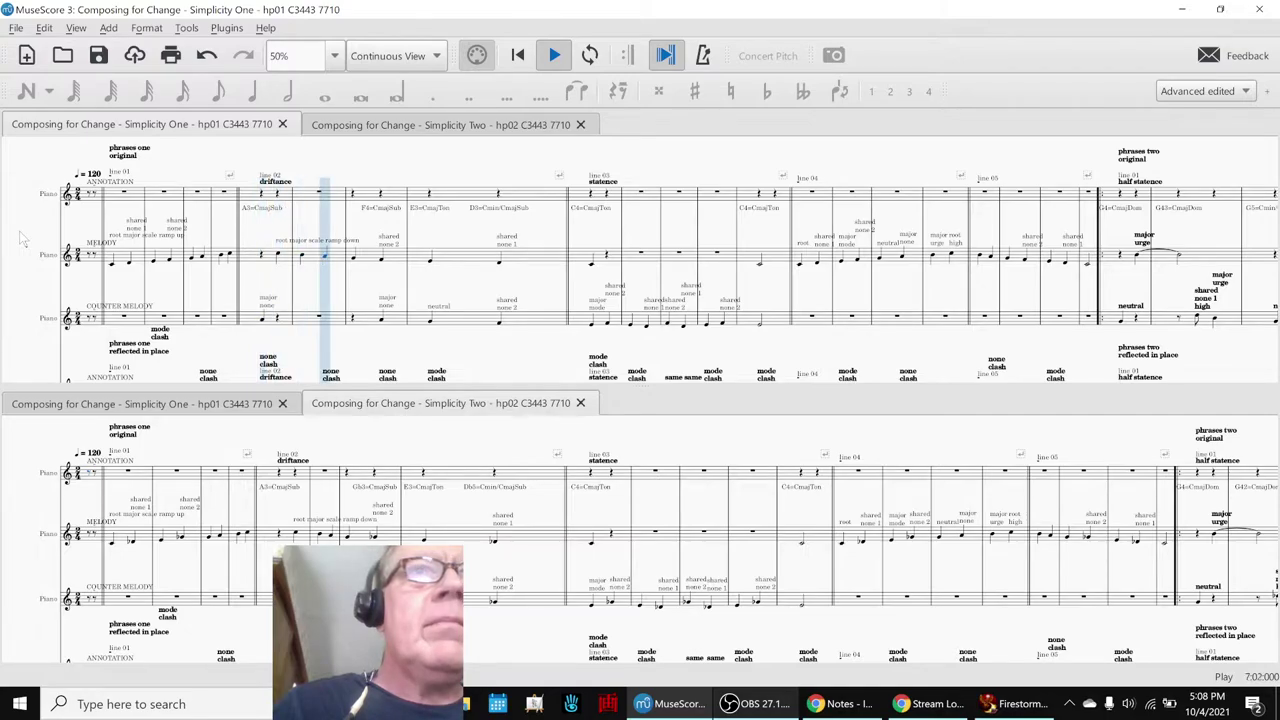
{"action": "key", "text": "space"}
Examine the measure 4 "none clash" in Simplicity One by comparing the original melody's A4 with the reflected melody's B♭3
{"action": "scroll", "coordinate": [160, 312], "scroll_direction": "down", "scroll_amount": 1}
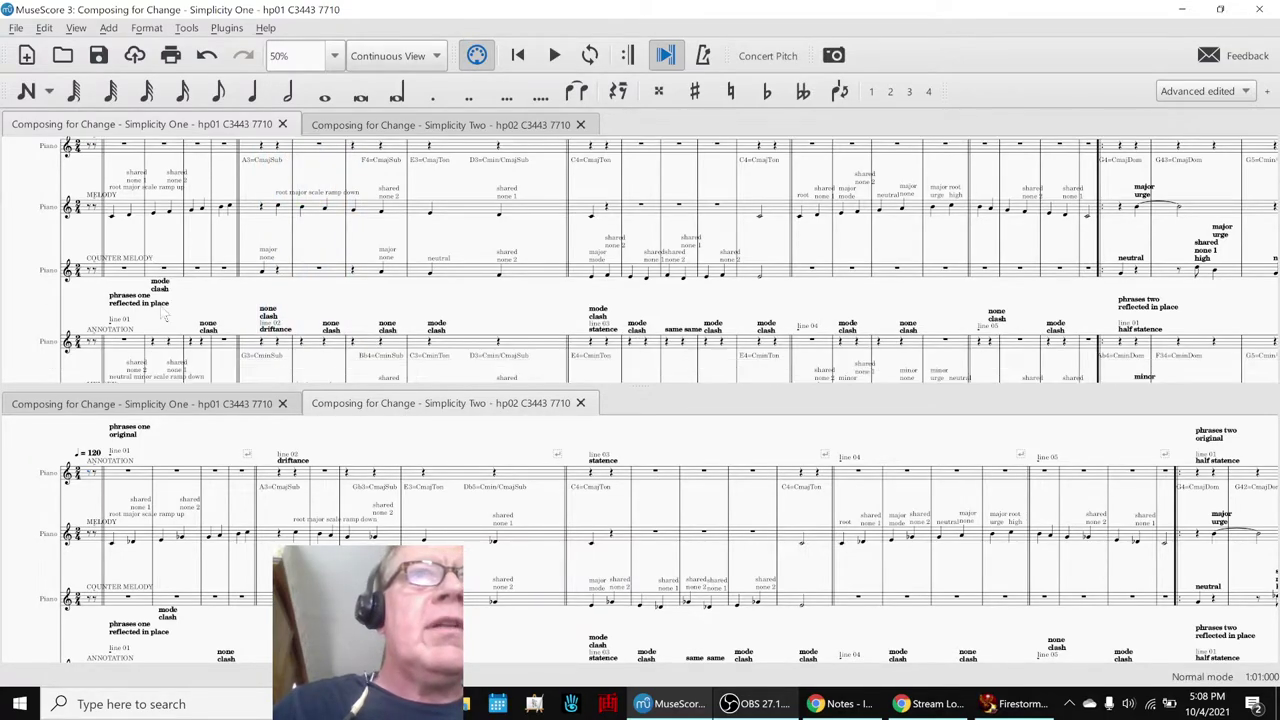
{"action": "left_click", "coordinate": [208, 326]}
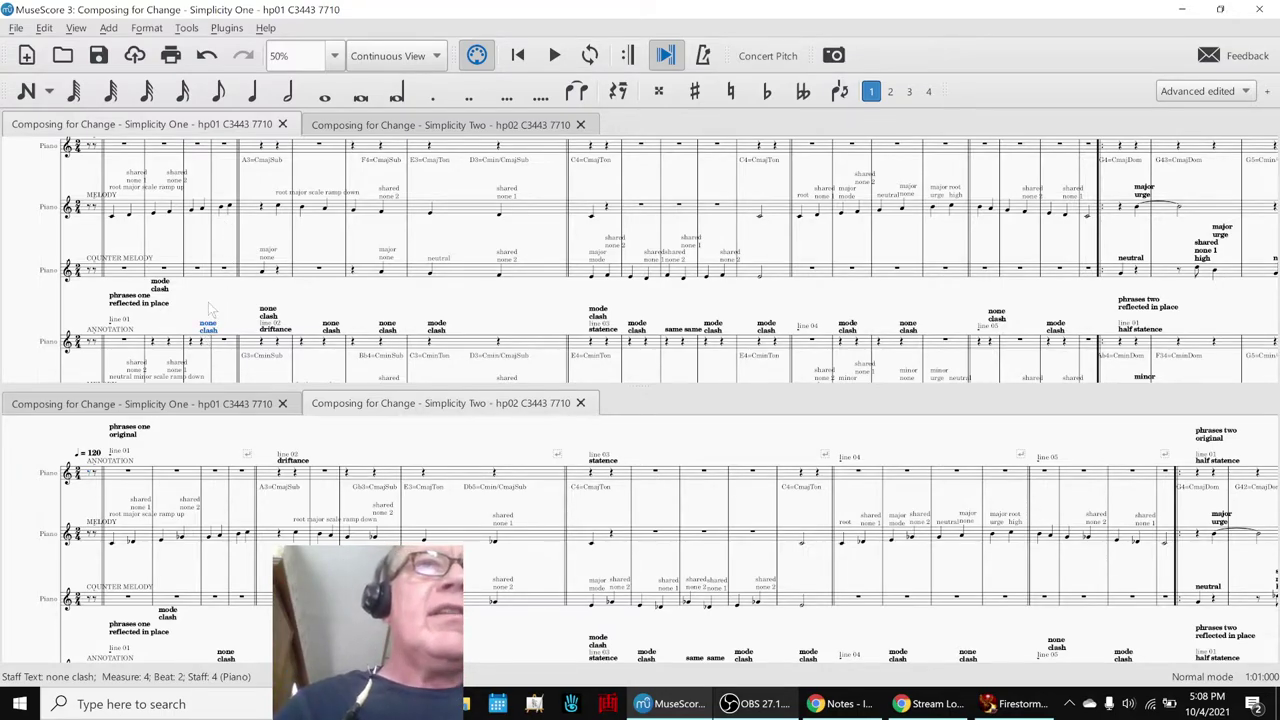
{"action": "scroll", "coordinate": [210, 310], "scroll_direction": "down", "scroll_amount": 2}
{"action": "scroll", "coordinate": [204, 340], "scroll_direction": "down", "scroll_amount": 1}
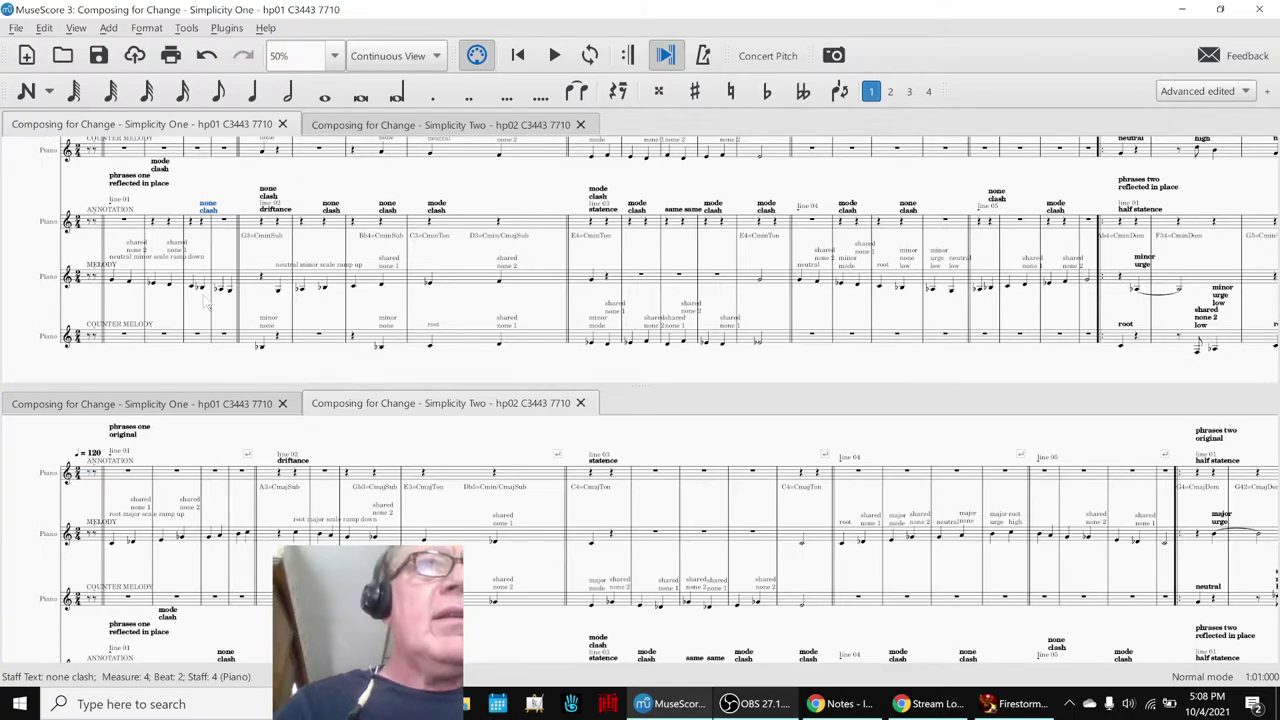
{"action": "left_click", "coordinate": [207, 293]}
{"action": "scroll", "coordinate": [207, 296], "scroll_direction": "up", "scroll_amount": 3}
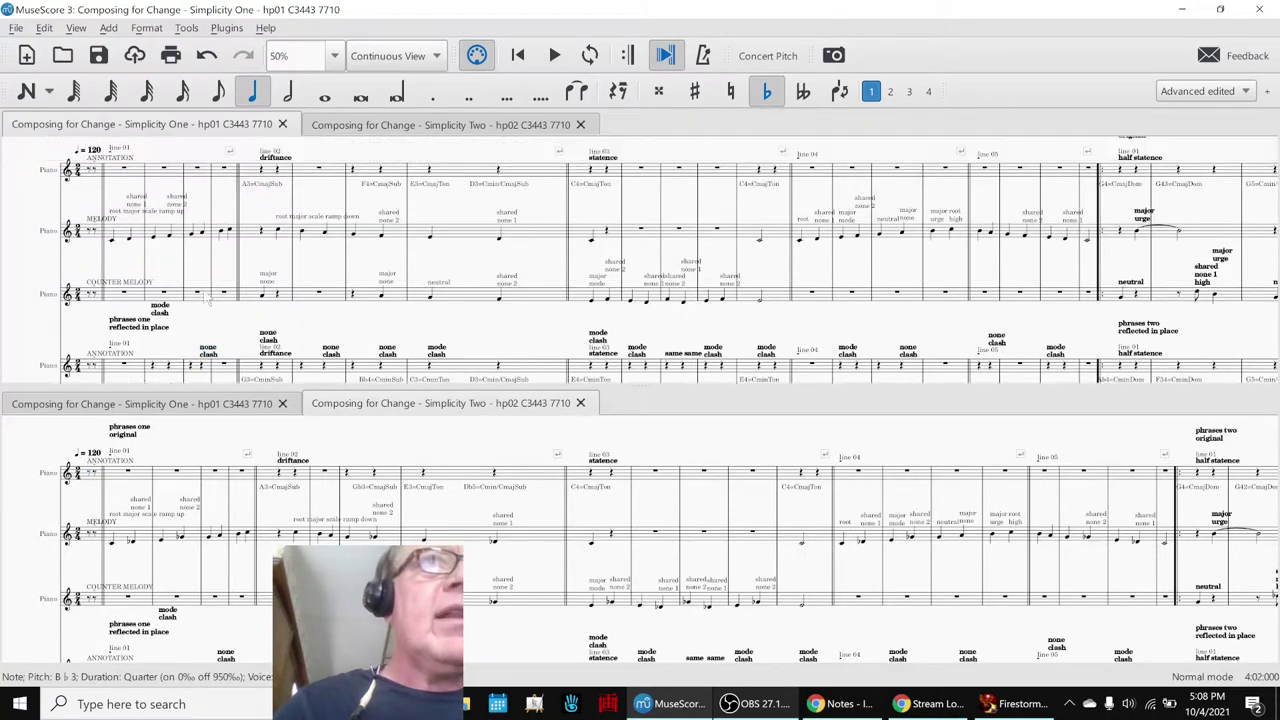
{"action": "left_click", "coordinate": [203, 234]}
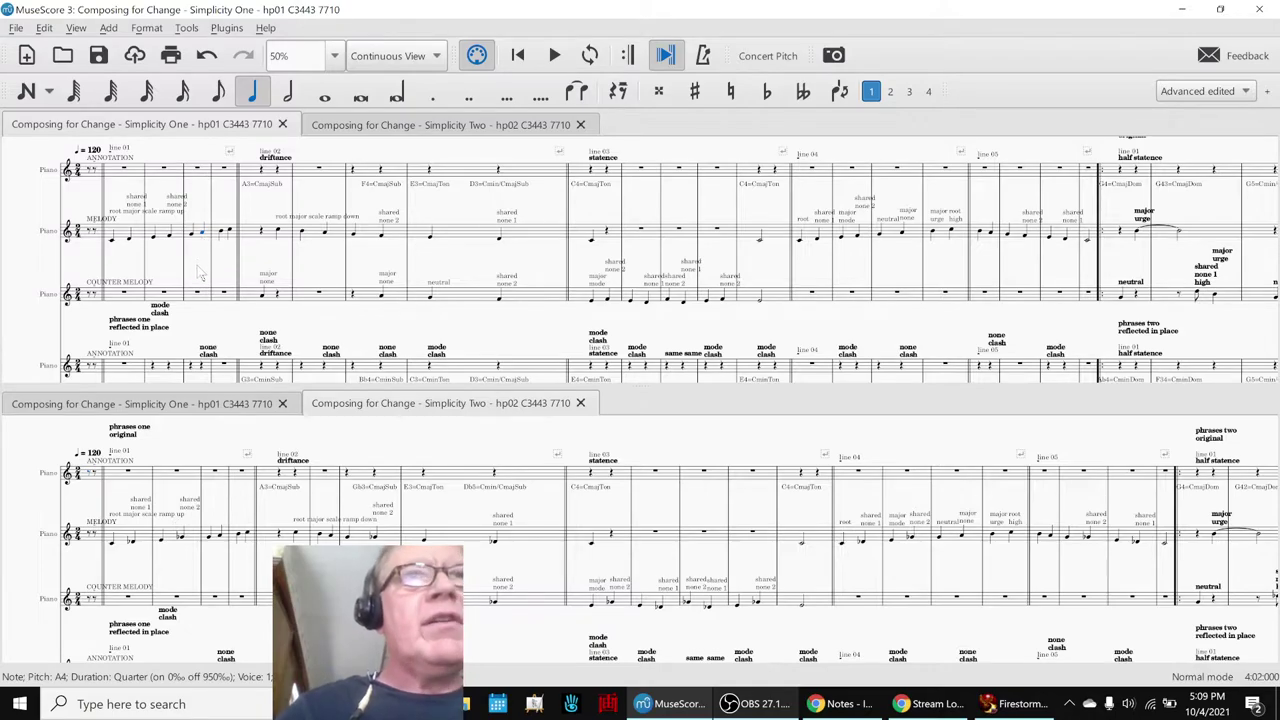
{"action": "scroll", "coordinate": [200, 270], "scroll_direction": "down", "scroll_amount": 3}
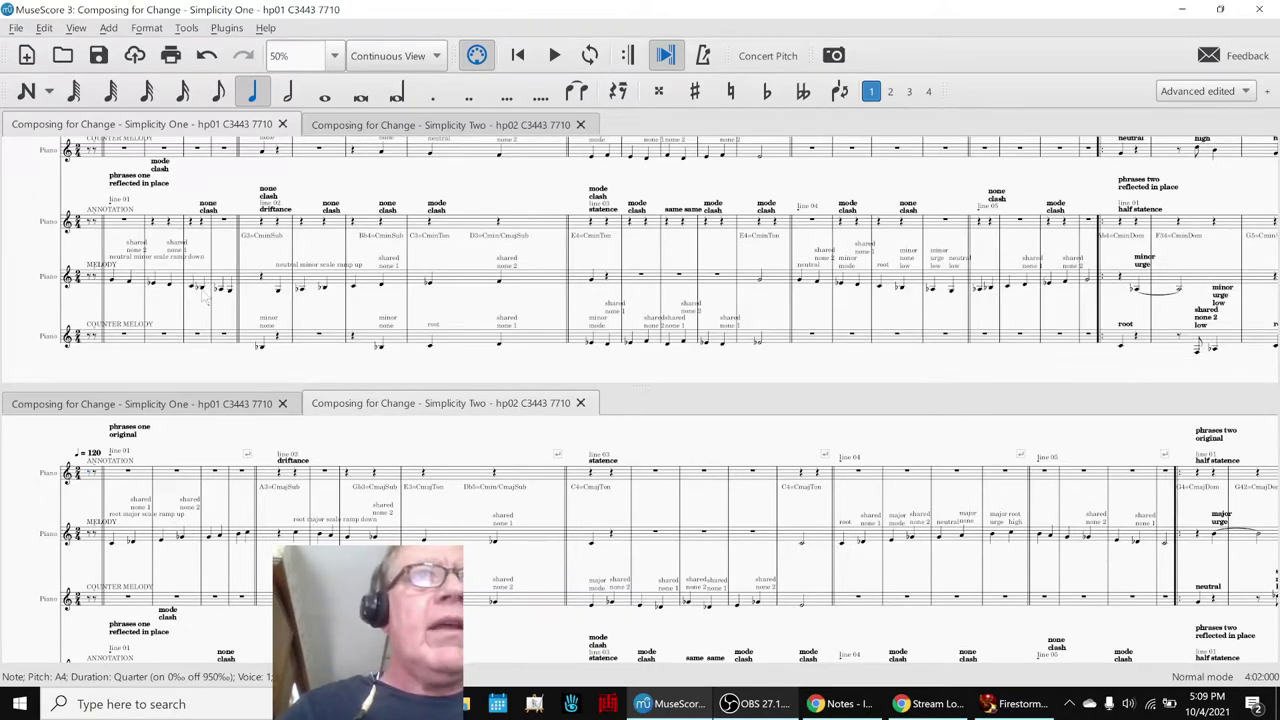
{"action": "left_click", "coordinate": [201, 288]}
{"action": "scroll", "coordinate": [203, 296], "scroll_direction": "up", "scroll_amount": 2}
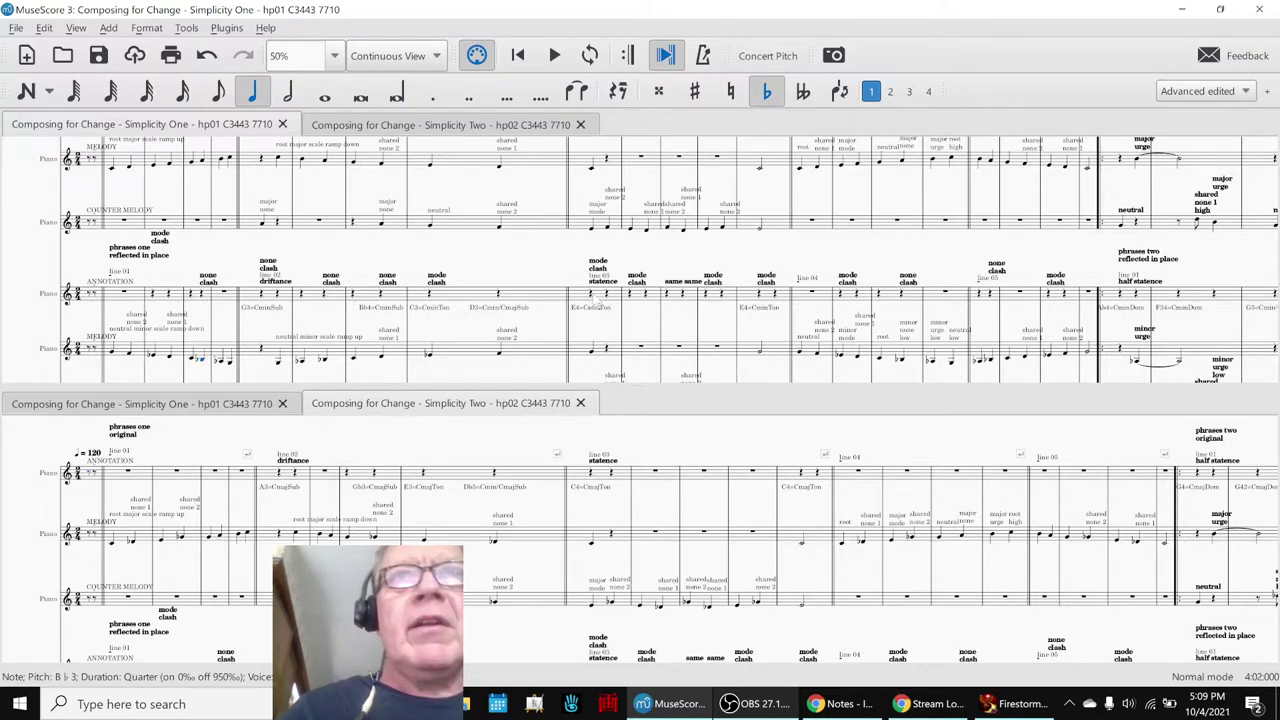
Play the line 03 "statence" passage of Simplicity One from measure 10, then stop playback
{"action": "left_click", "coordinate": [598, 301]}
{"action": "key", "text": "space"}
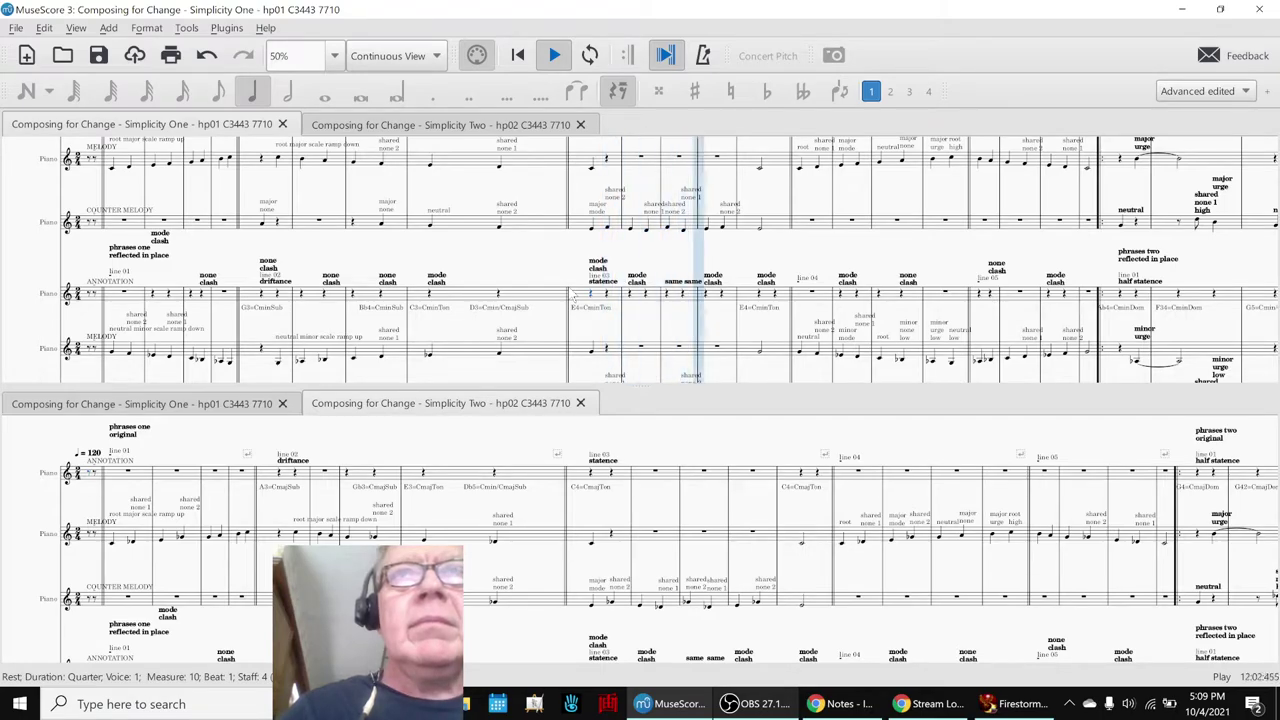
{"action": "key", "text": "space"}
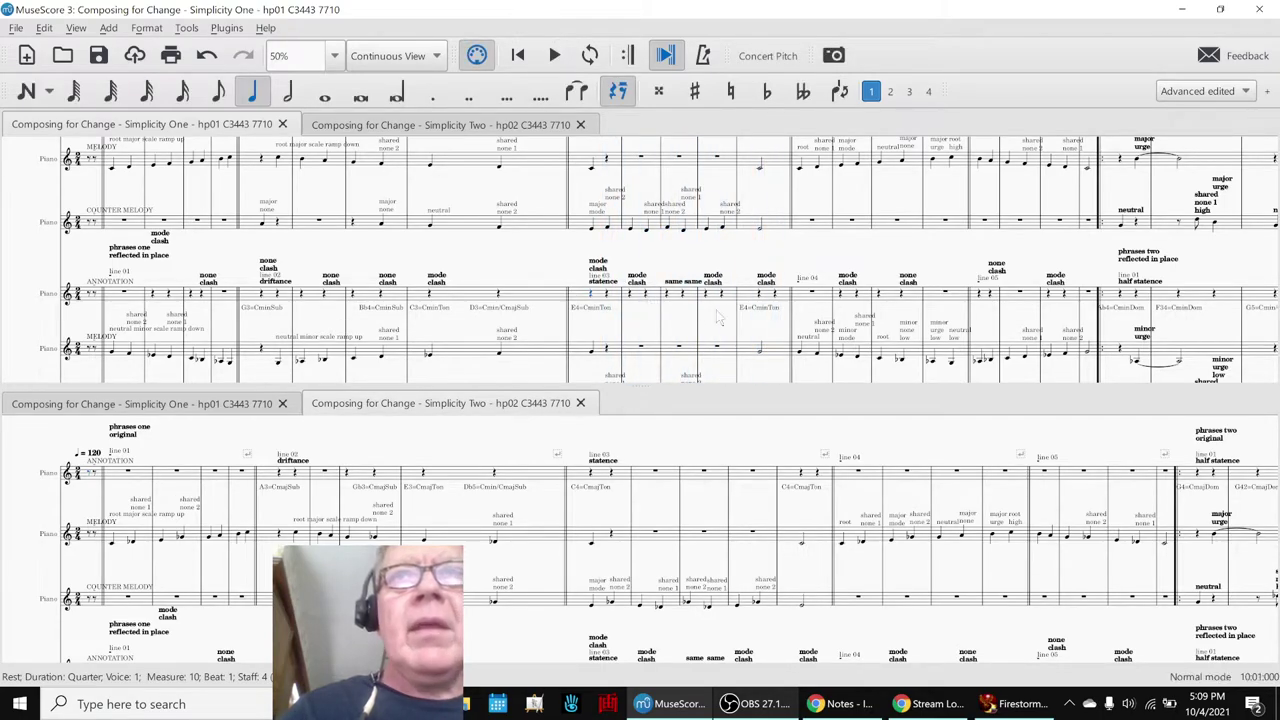
Examine the measure 14 "mode clash" by comparing E4 and E♭4 in the original and reflected counter melodies, then clear the selection
{"action": "left_click", "coordinate": [760, 229]}
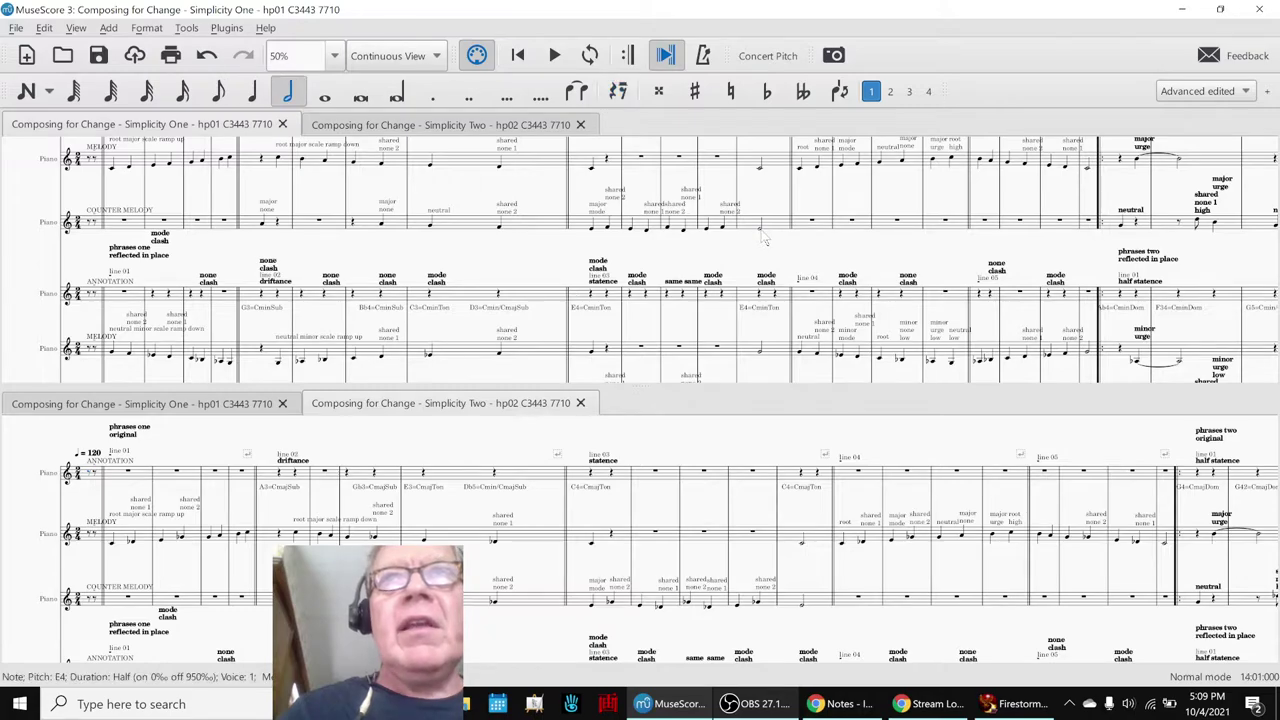
{"action": "scroll", "coordinate": [760, 240], "scroll_direction": "down", "scroll_amount": 3}
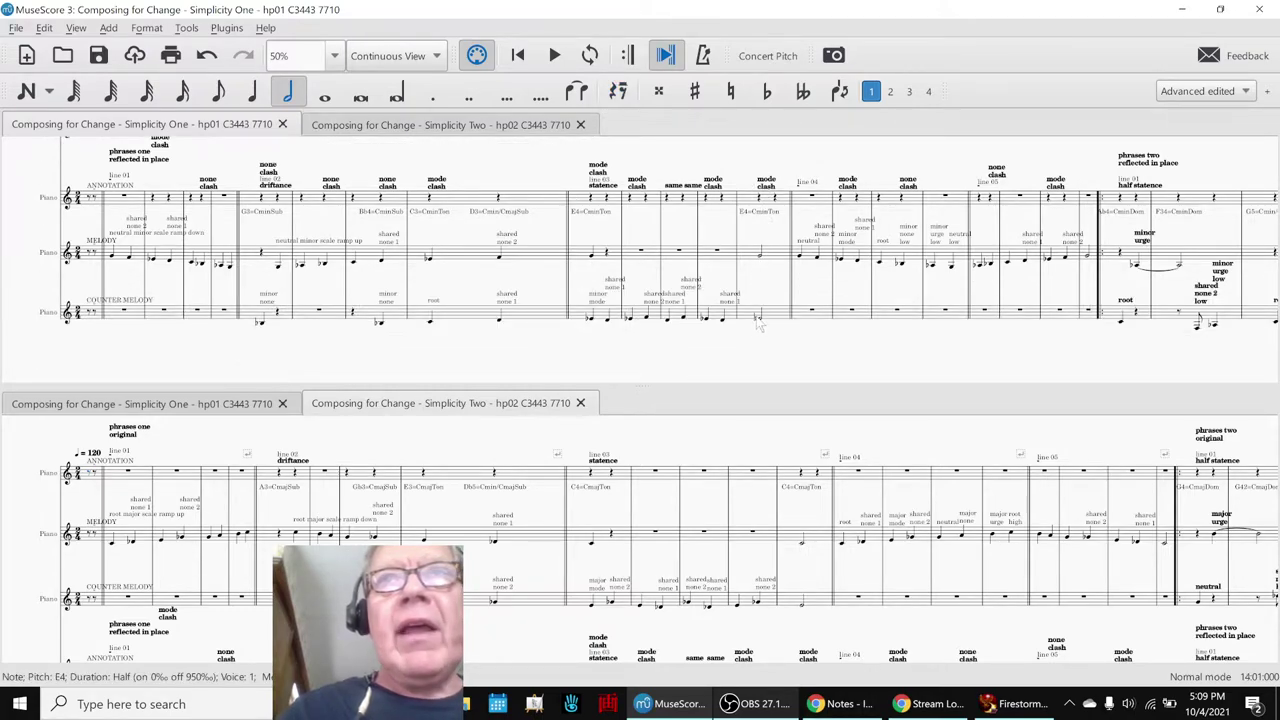
{"action": "key", "text": "Down"}
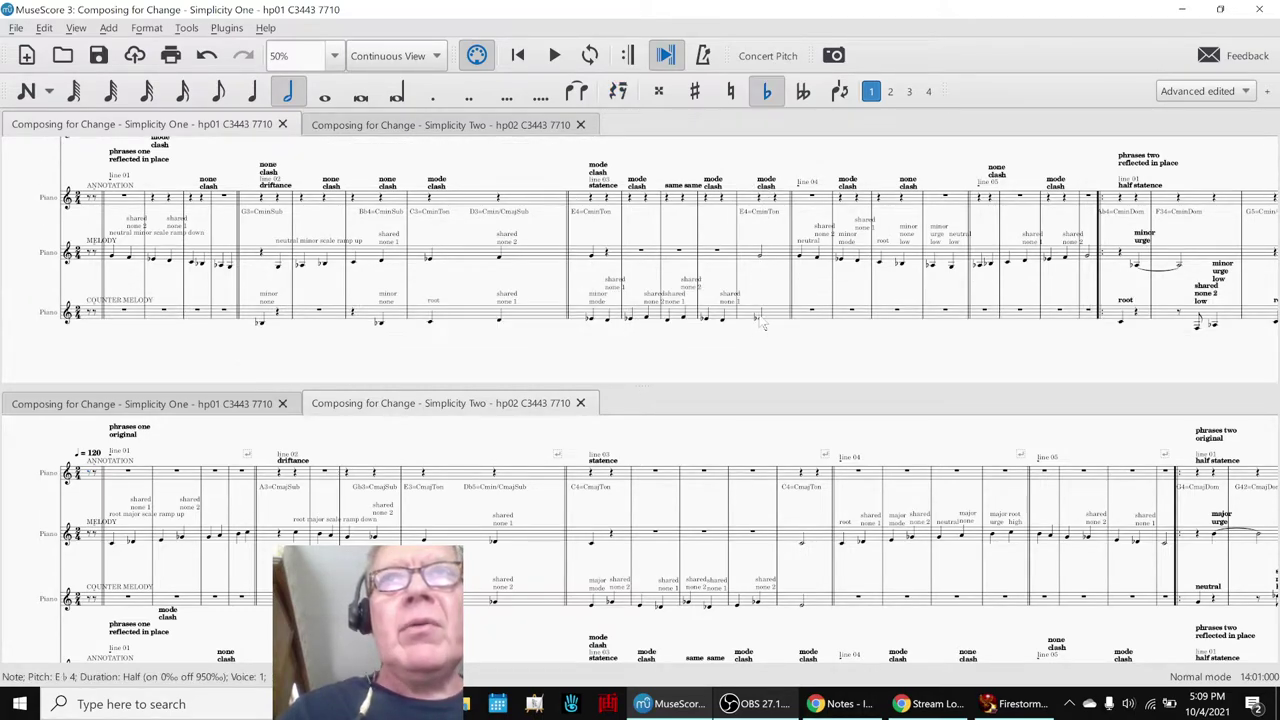
{"action": "scroll", "coordinate": [762, 324], "scroll_direction": "up", "scroll_amount": 3}
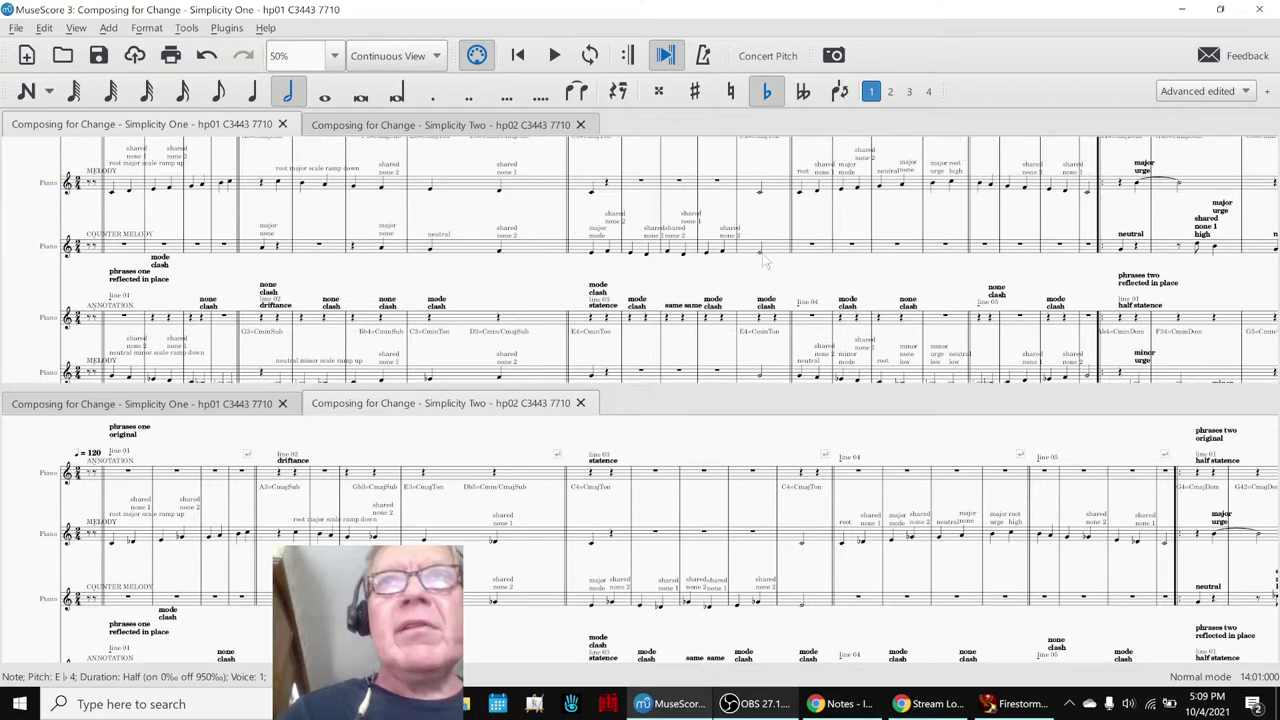
{"action": "key", "text": "Up"}
{"action": "left_click", "coordinate": [765, 300]}
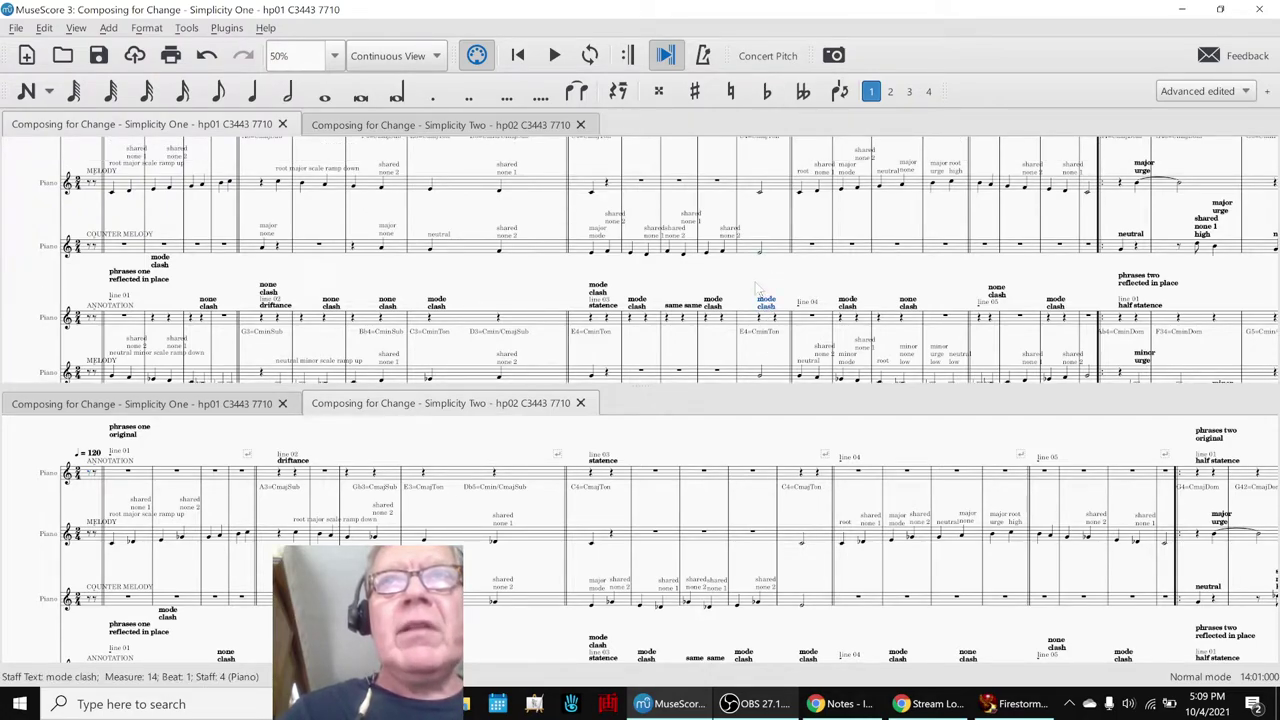
{"action": "key", "text": "Escape"}
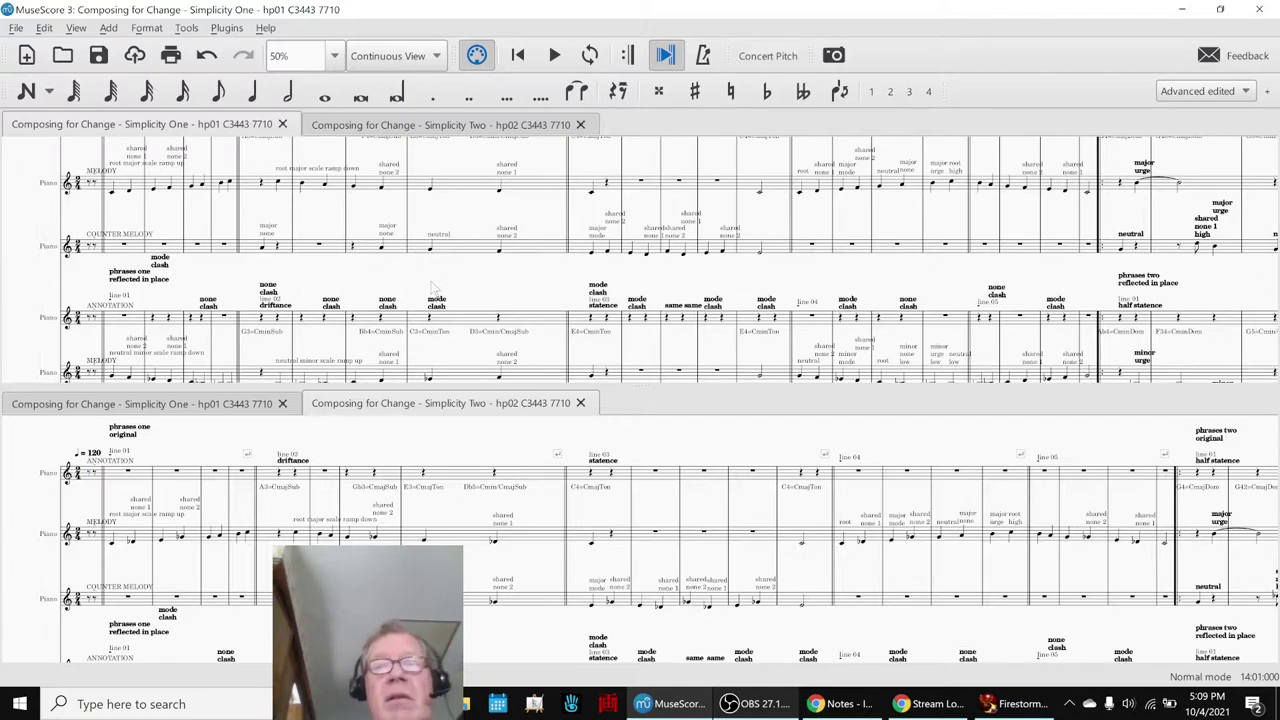
Show the piano keyboard, sound the neighbouring keys E♭4 and E4, then A4, B♭4 and B4, and close the keyboard
{"action": "key", "text": "p"}
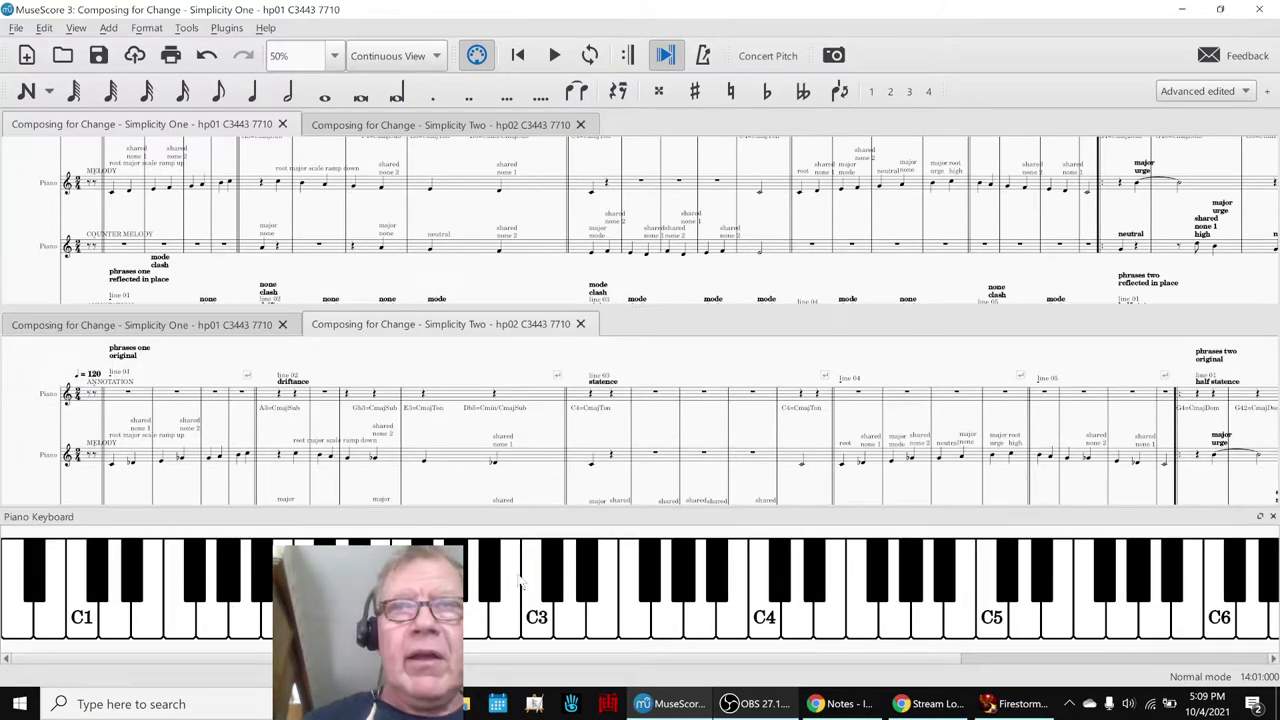
{"action": "left_click", "coordinate": [815, 590]}
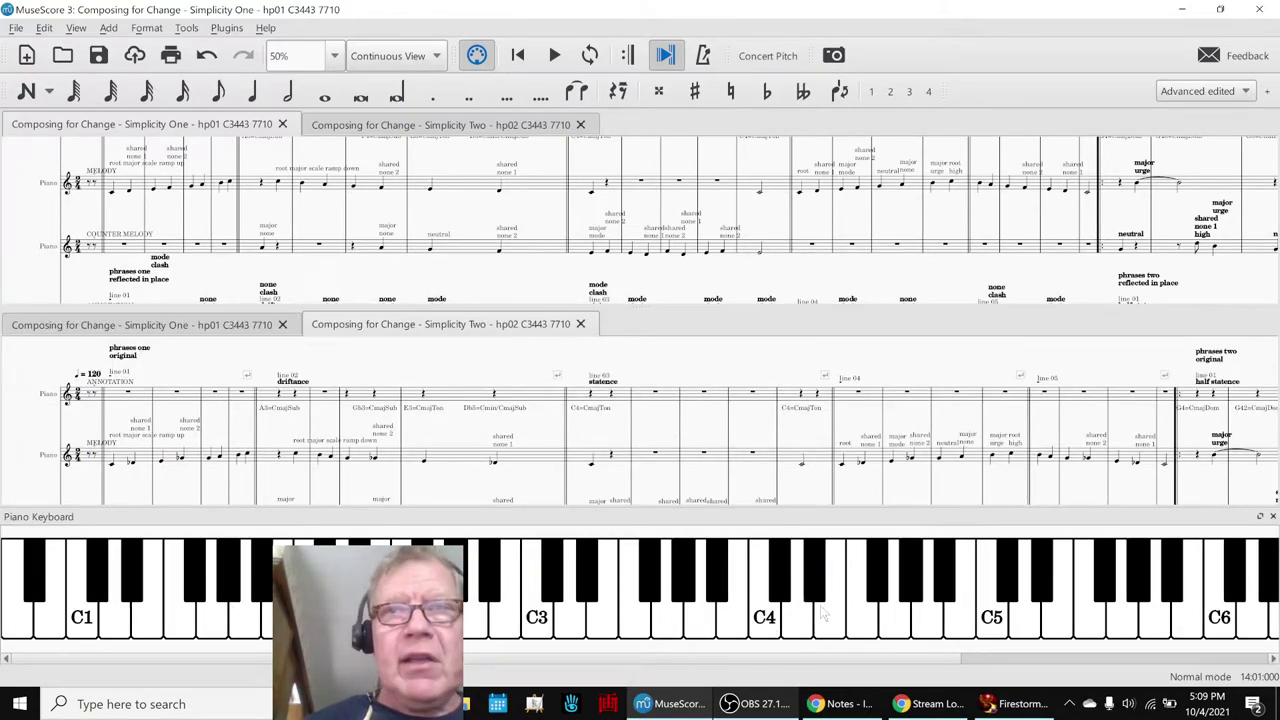
{"action": "left_click", "coordinate": [824, 618]}
{"action": "left_click", "coordinate": [821, 621]}
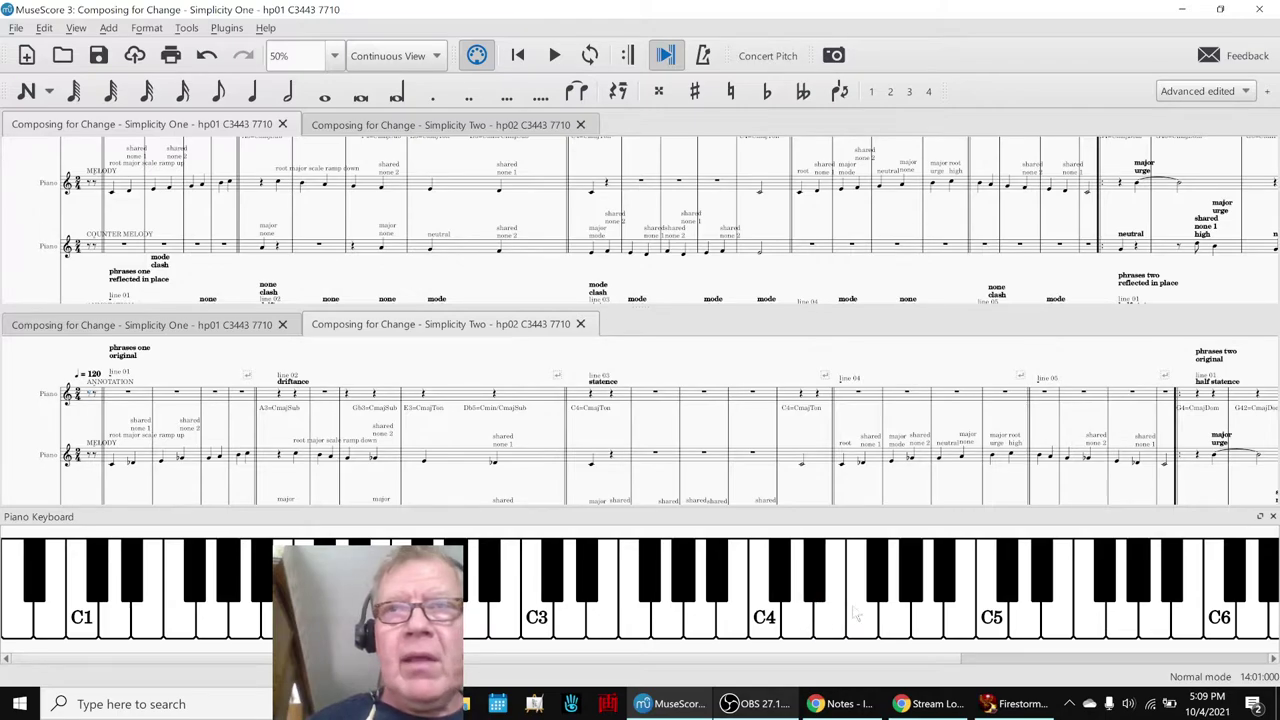
{"action": "left_click", "coordinate": [926, 621]}
{"action": "left_click", "coordinate": [945, 598]}
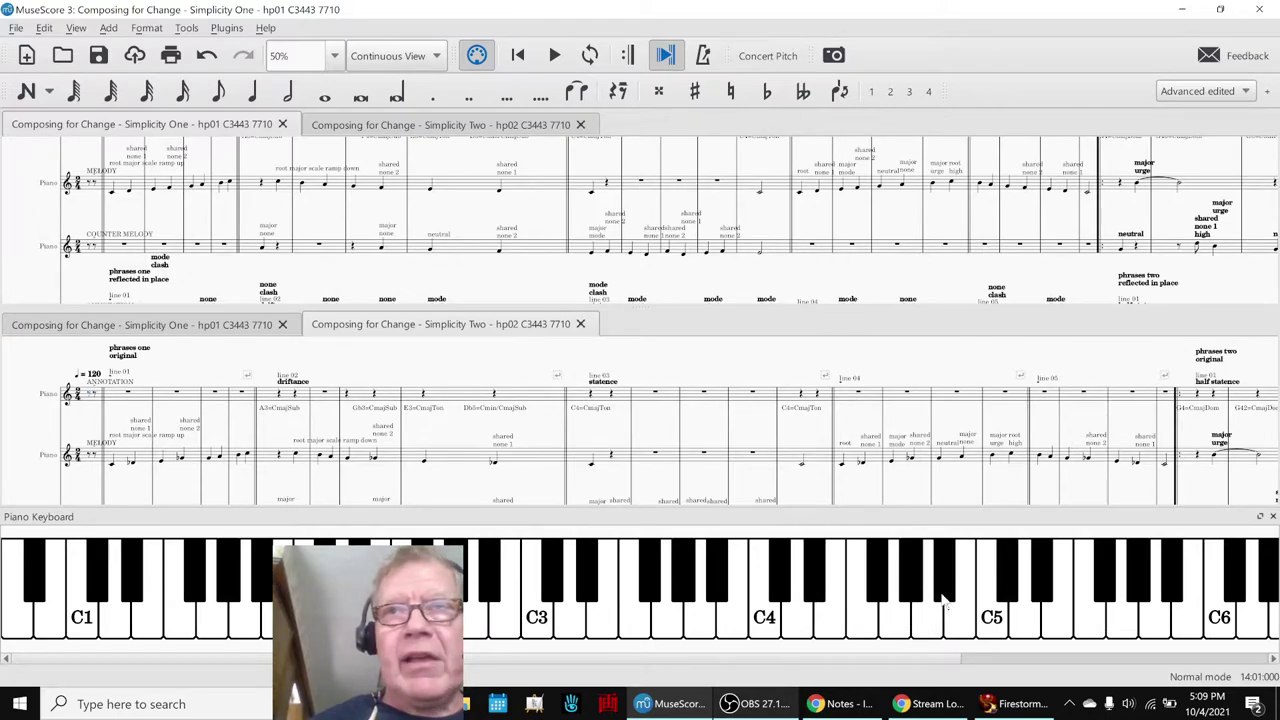
{"action": "left_click", "coordinate": [932, 620]}
{"action": "left_click", "coordinate": [944, 592]}
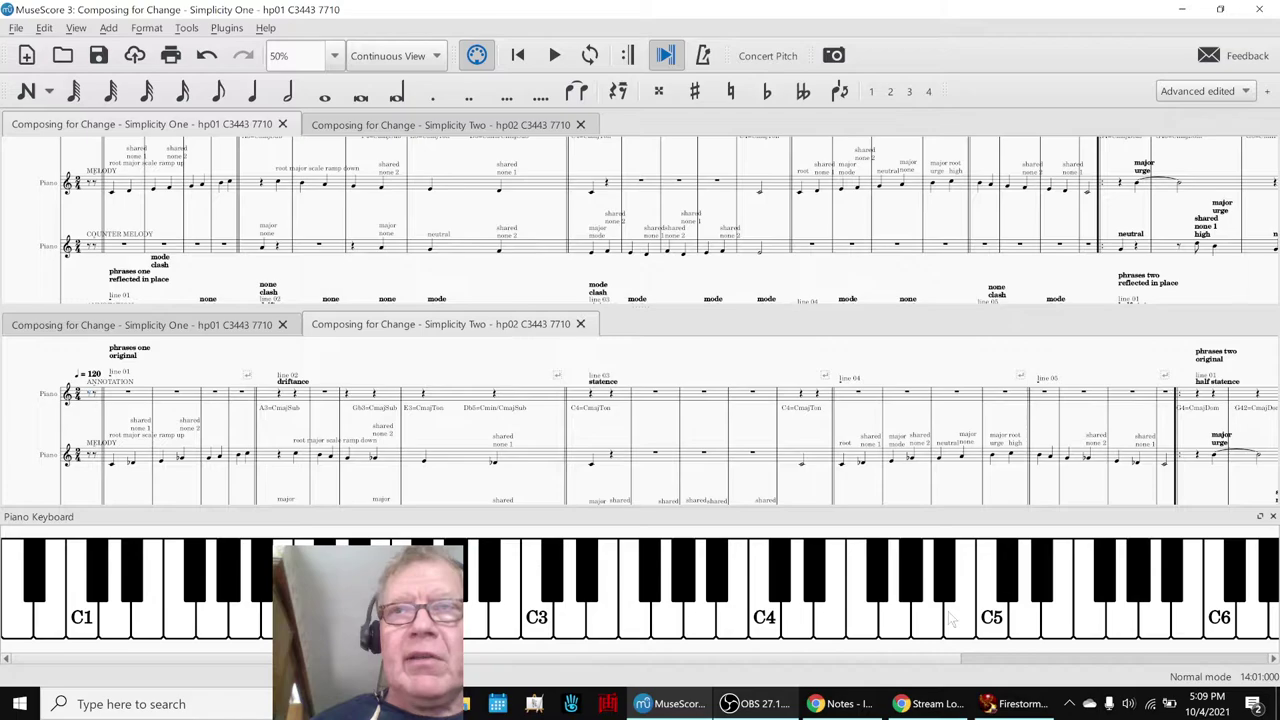
{"action": "left_click", "coordinate": [957, 625]}
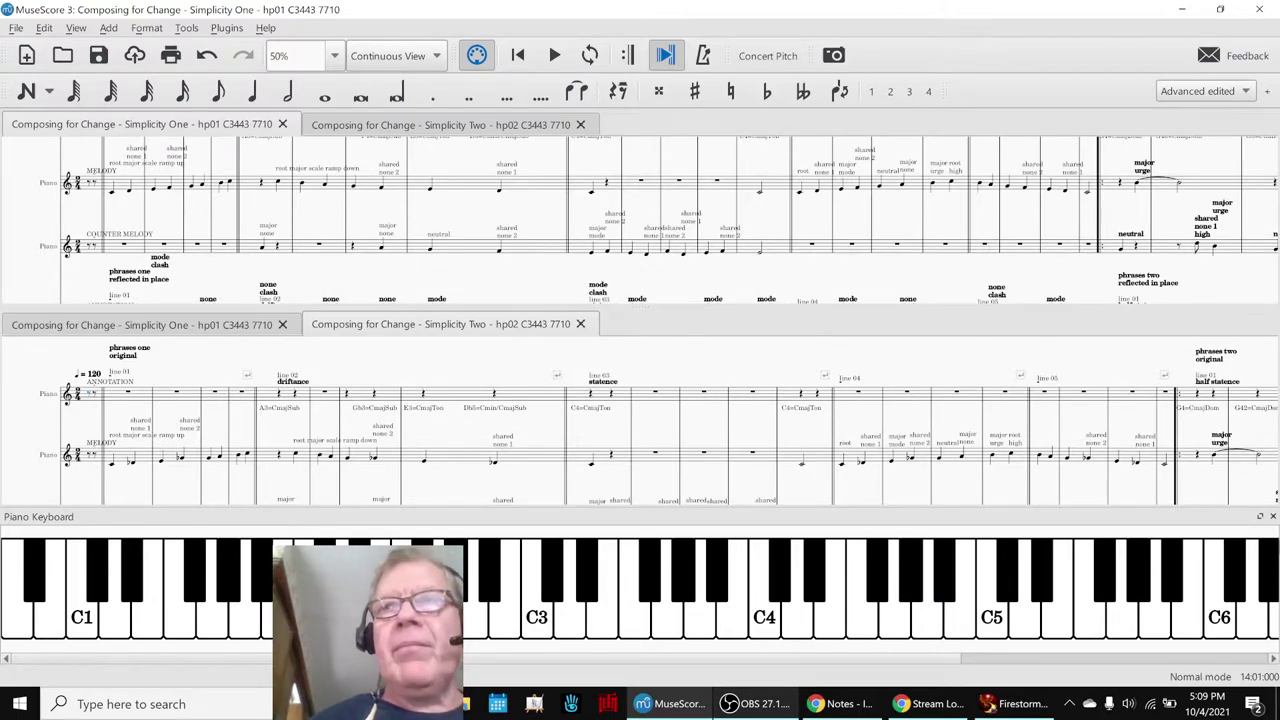
{"action": "left_click", "coordinate": [1273, 517]}
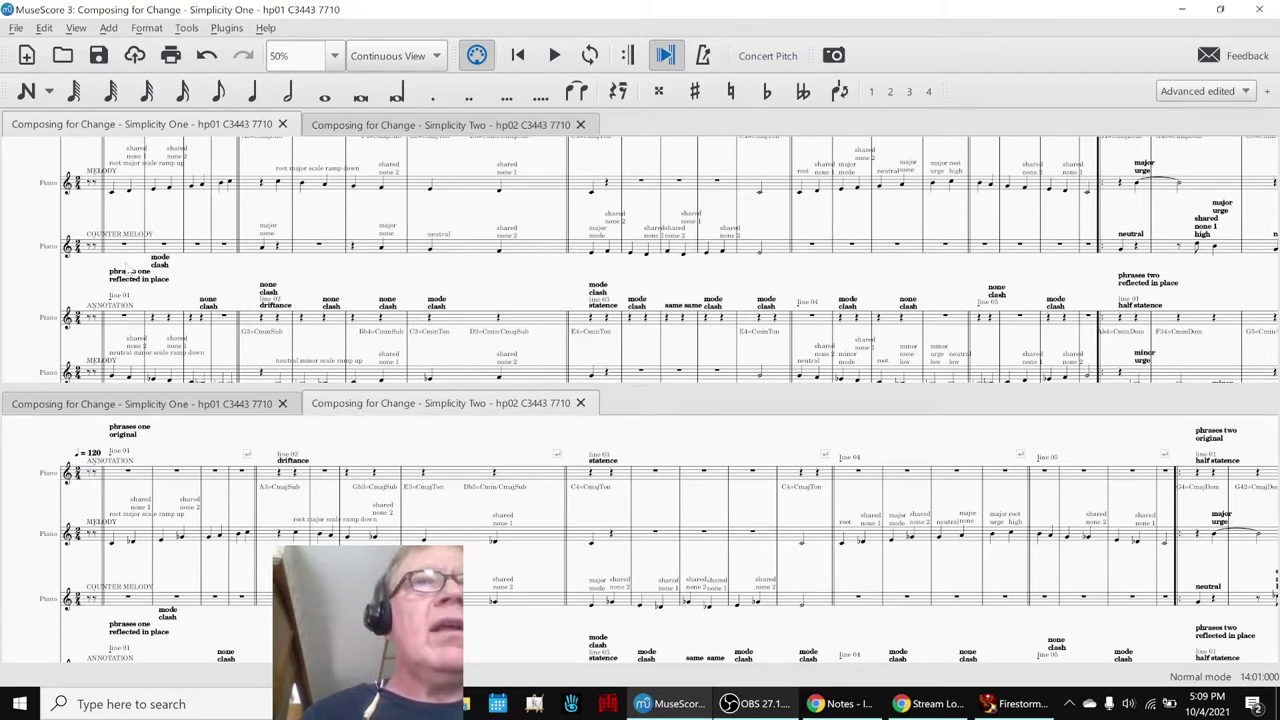
Play the phrases one passage of Simplicity One from measure 1 through line 03 "statence", then stop playback
{"action": "scroll", "coordinate": [137, 285], "scroll_direction": "down", "scroll_amount": 3}
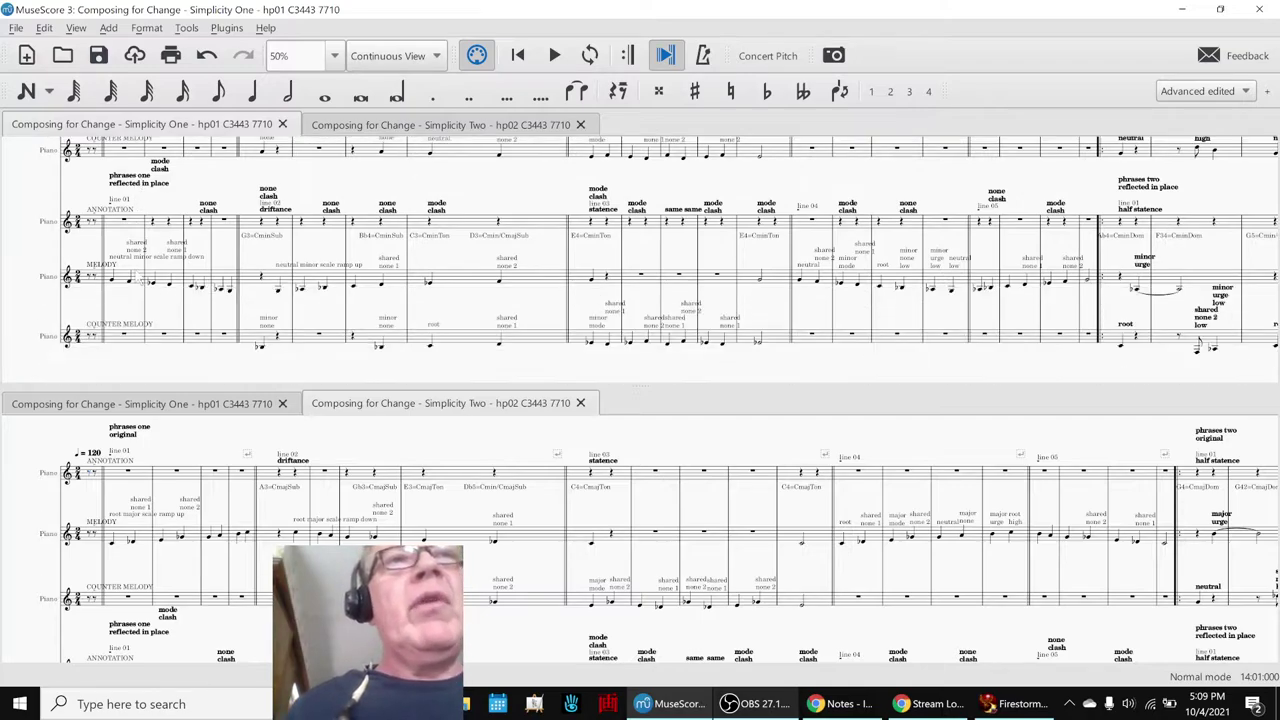
{"action": "scroll", "coordinate": [158, 304], "scroll_direction": "up", "scroll_amount": 5}
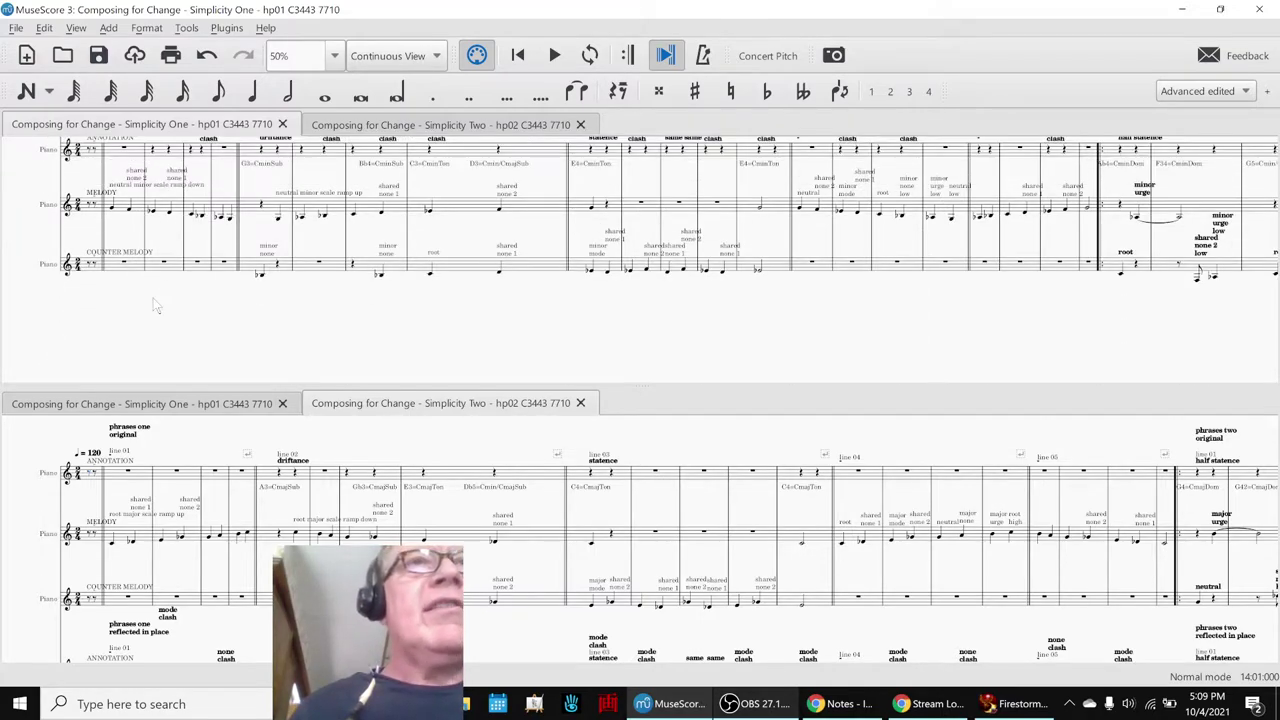
{"action": "scroll", "coordinate": [156, 303], "scroll_direction": "up", "scroll_amount": 1}
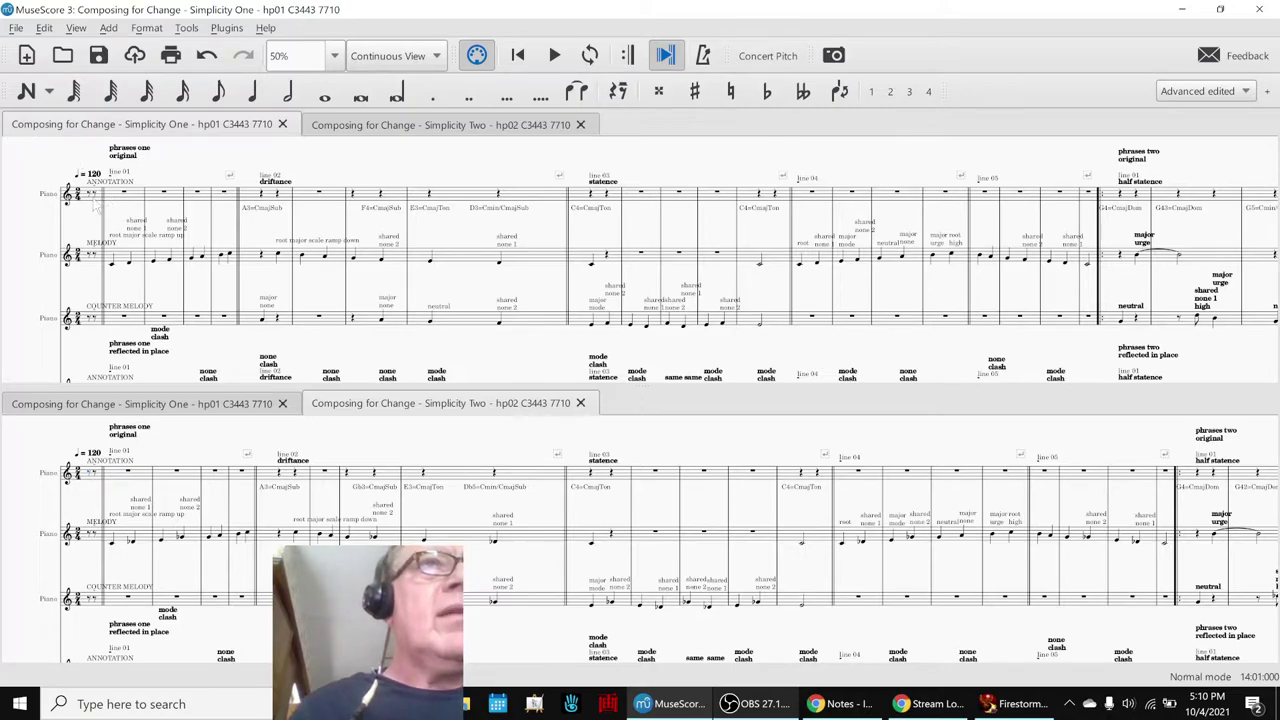
{"action": "left_click", "coordinate": [90, 195]}
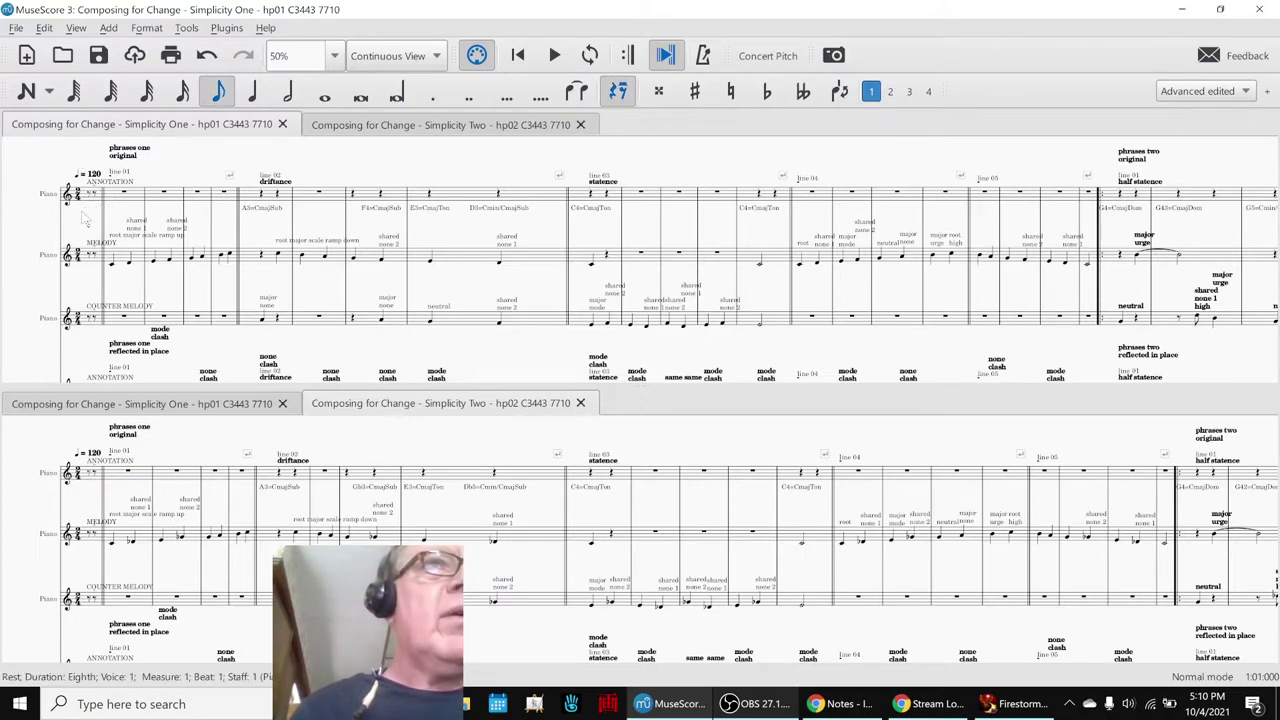
{"action": "left_click", "coordinate": [34, 241]}
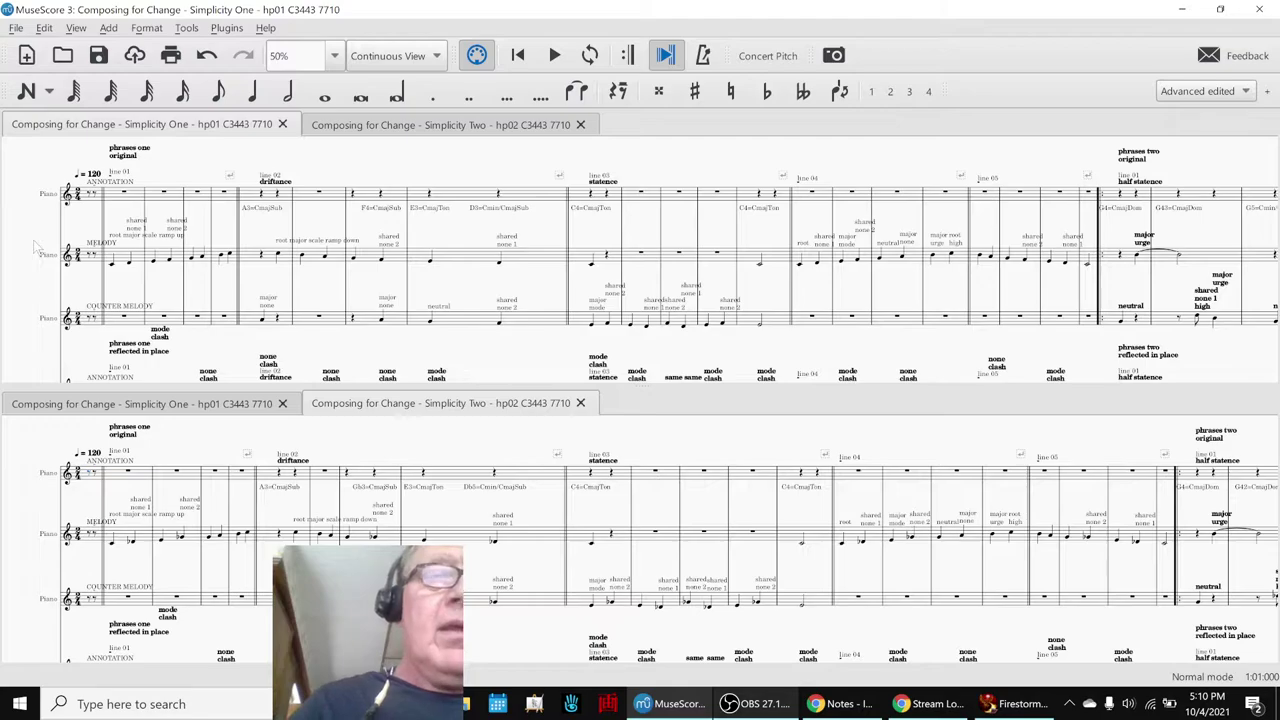
{"action": "key", "text": "space"}
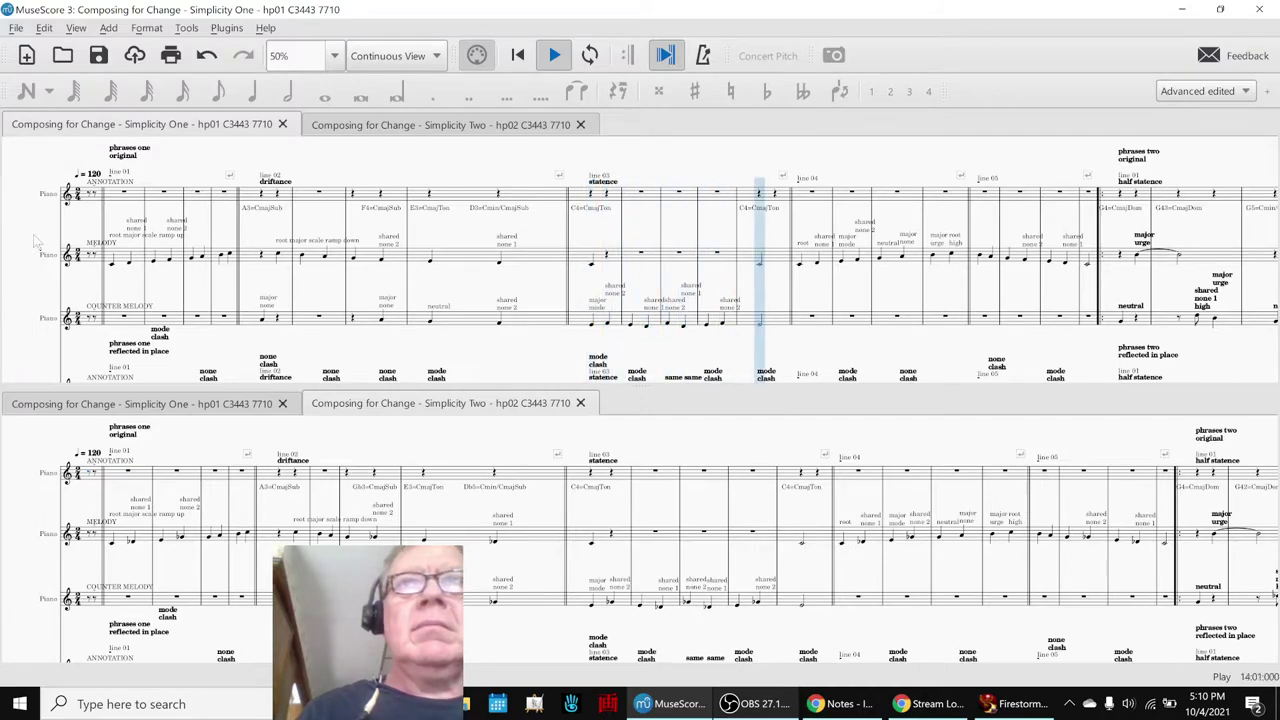
{"action": "key", "text": "space"}
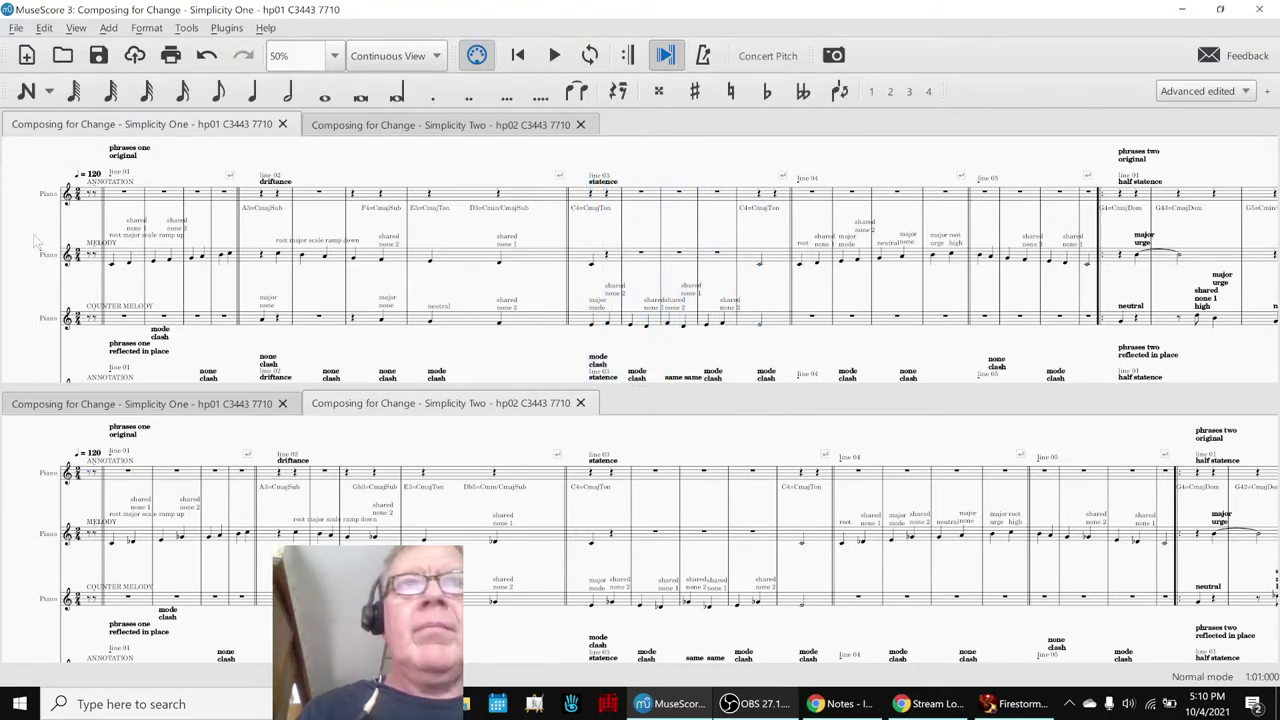
Play the phrases one passage of Simplicity Two from measure 1 into line 03 "statence", then stop playback
{"action": "left_click", "coordinate": [89, 476]}
{"action": "key", "text": "space"}
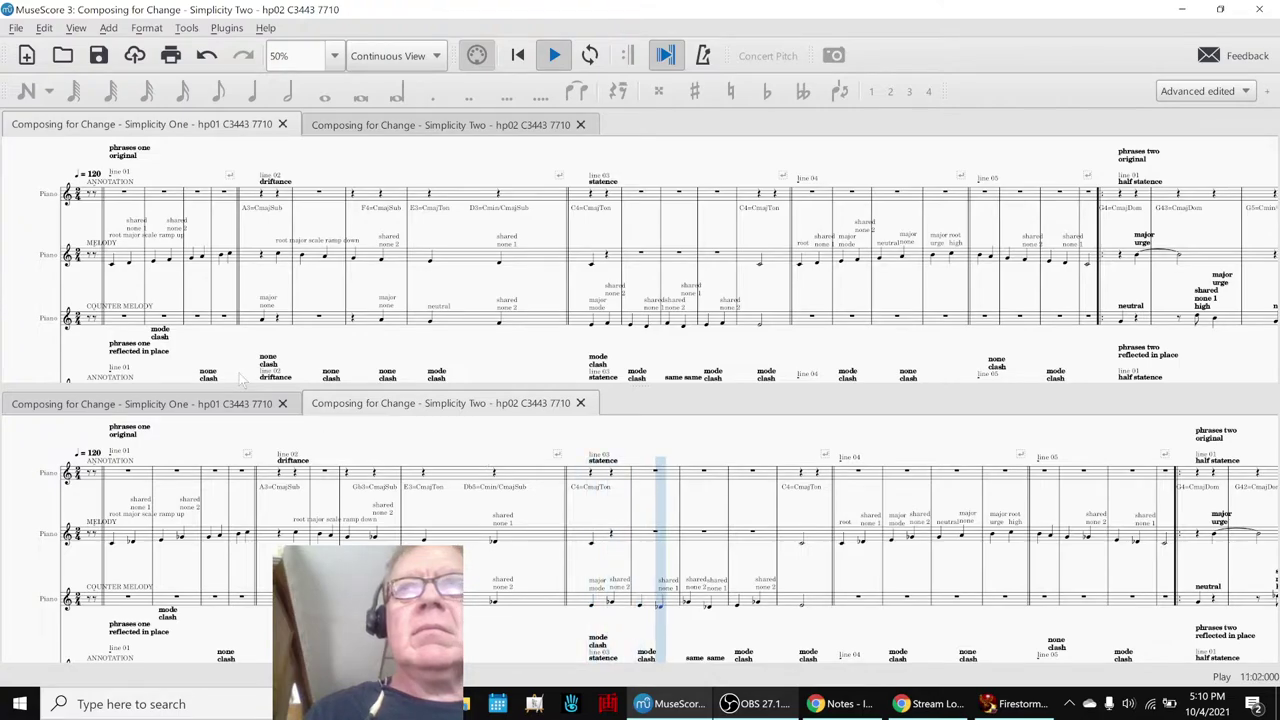
{"action": "key", "text": "space"}
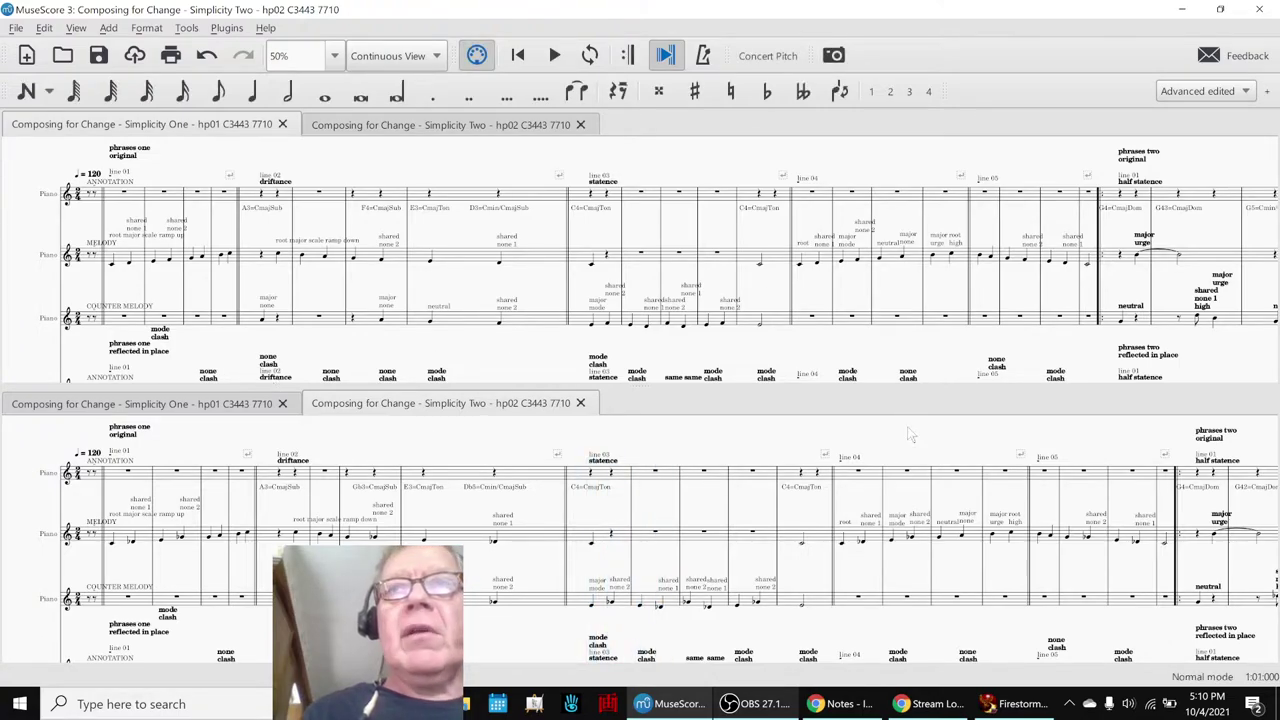
Enable repeat playback and line up the start of phrases two in both Simplicity scores for comparison
{"action": "left_click_drag", "start_coordinate": [908, 456], "coordinate": [253, 471]}
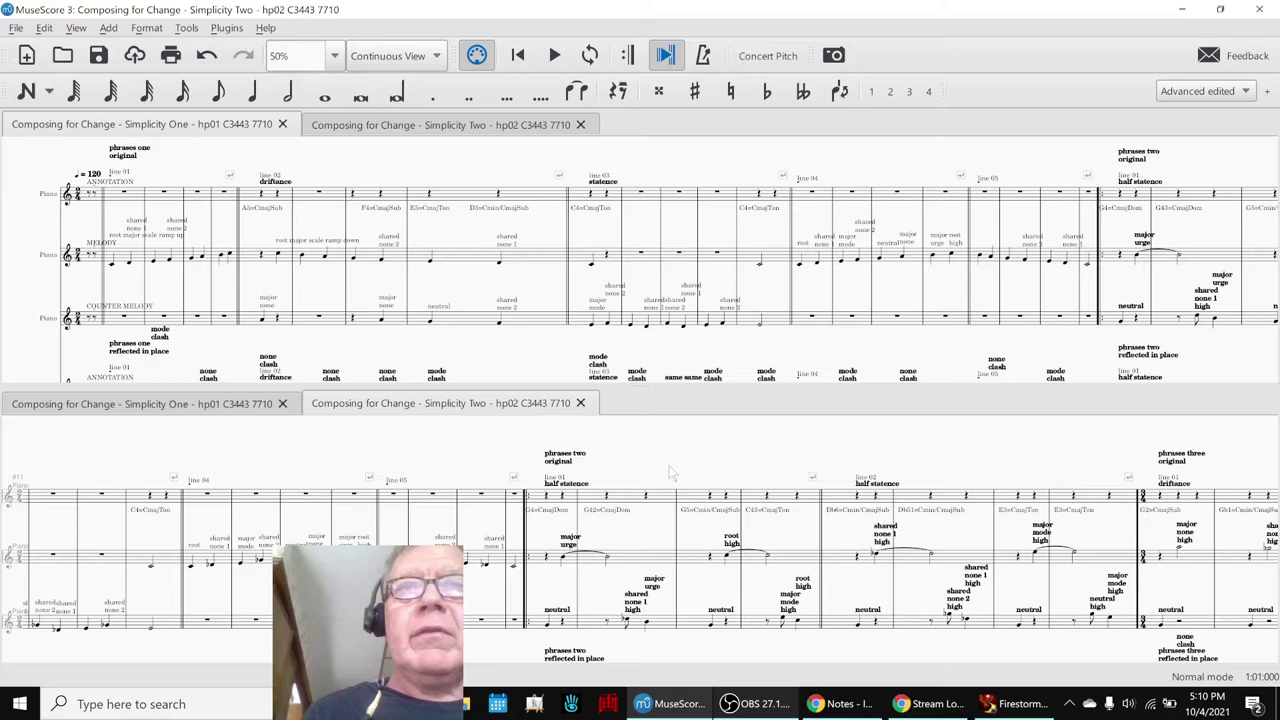
{"action": "left_click_drag", "start_coordinate": [700, 473], "coordinate": [675, 460]}
{"action": "left_click", "coordinate": [627, 55]}
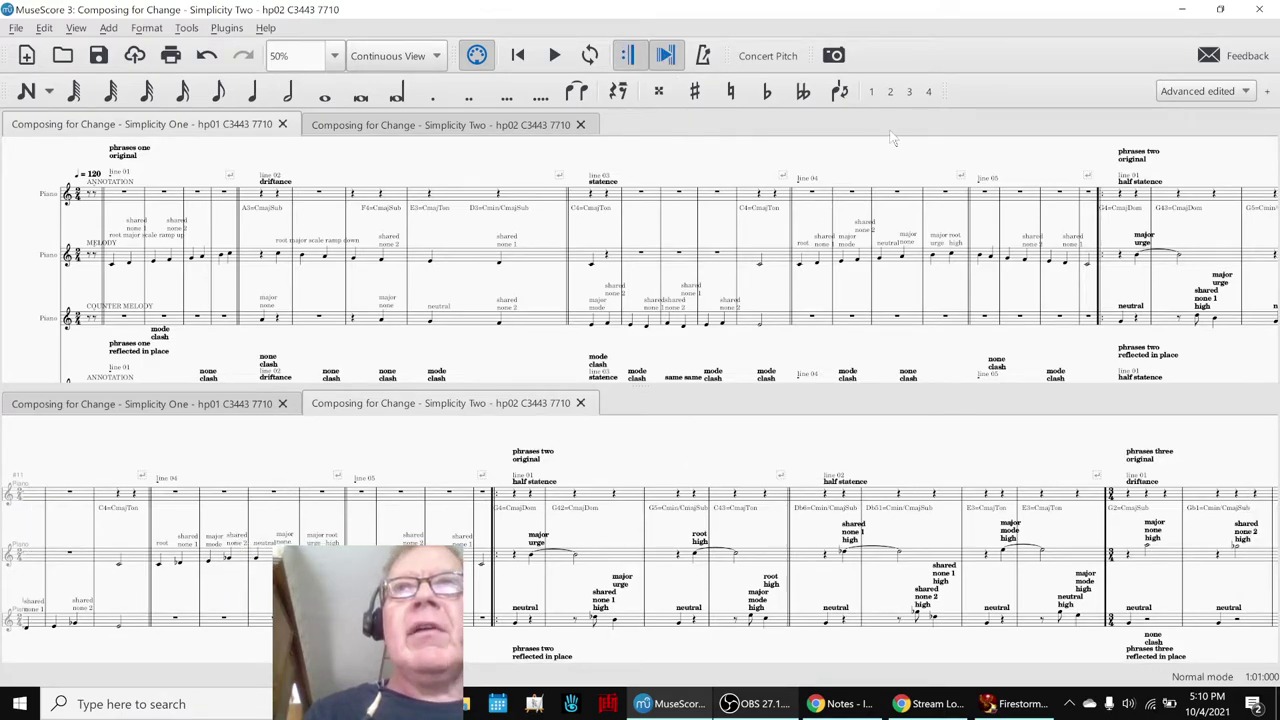
{"action": "left_click_drag", "start_coordinate": [888, 153], "coordinate": [231, 190]}
{"action": "left_click_drag", "start_coordinate": [632, 210], "coordinate": [403, 169]}
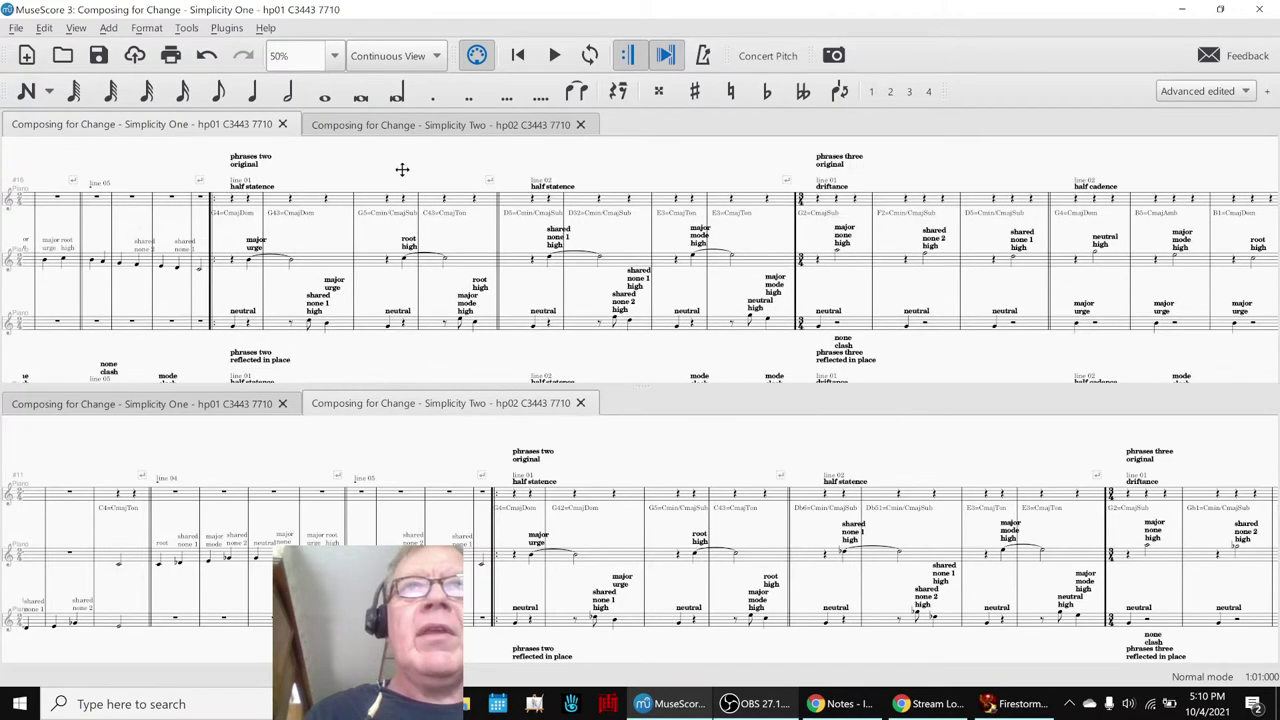
{"action": "left_click_drag", "start_coordinate": [588, 178], "coordinate": [463, 179]}
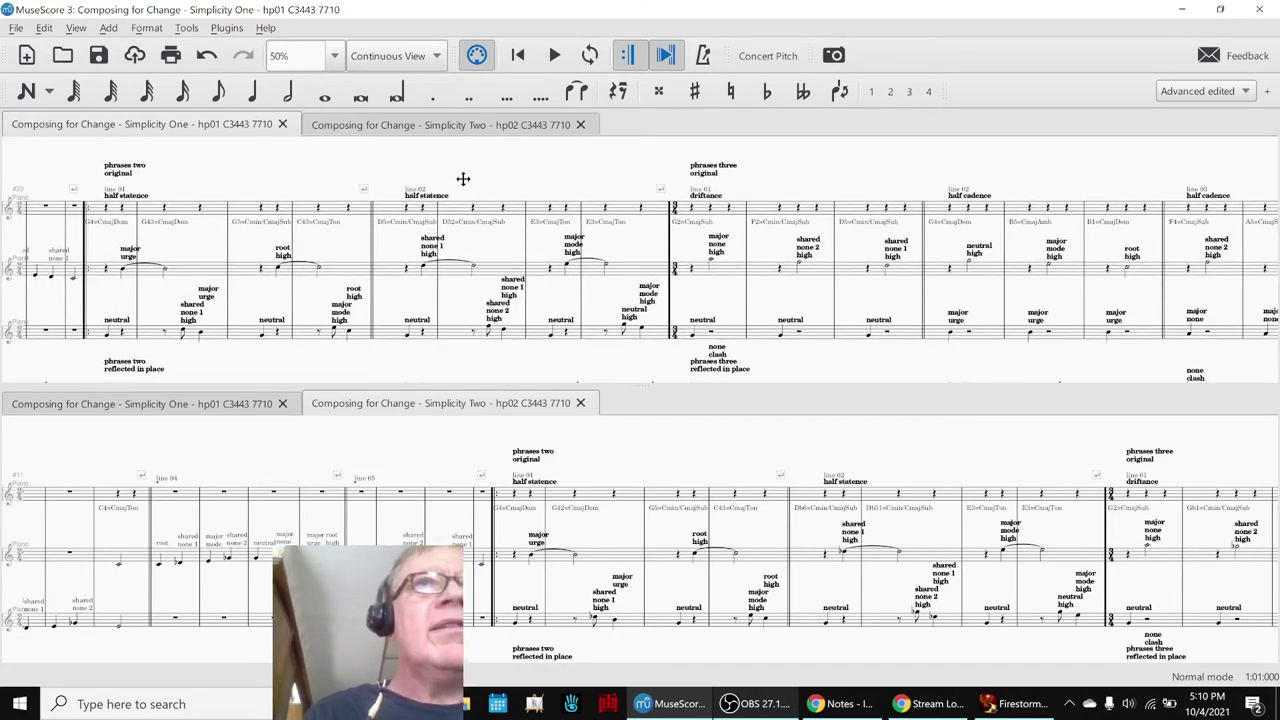
{"action": "left_click_drag", "start_coordinate": [708, 468], "coordinate": [343, 440]}
{"action": "left_click_drag", "start_coordinate": [545, 434], "coordinate": [500, 439]}
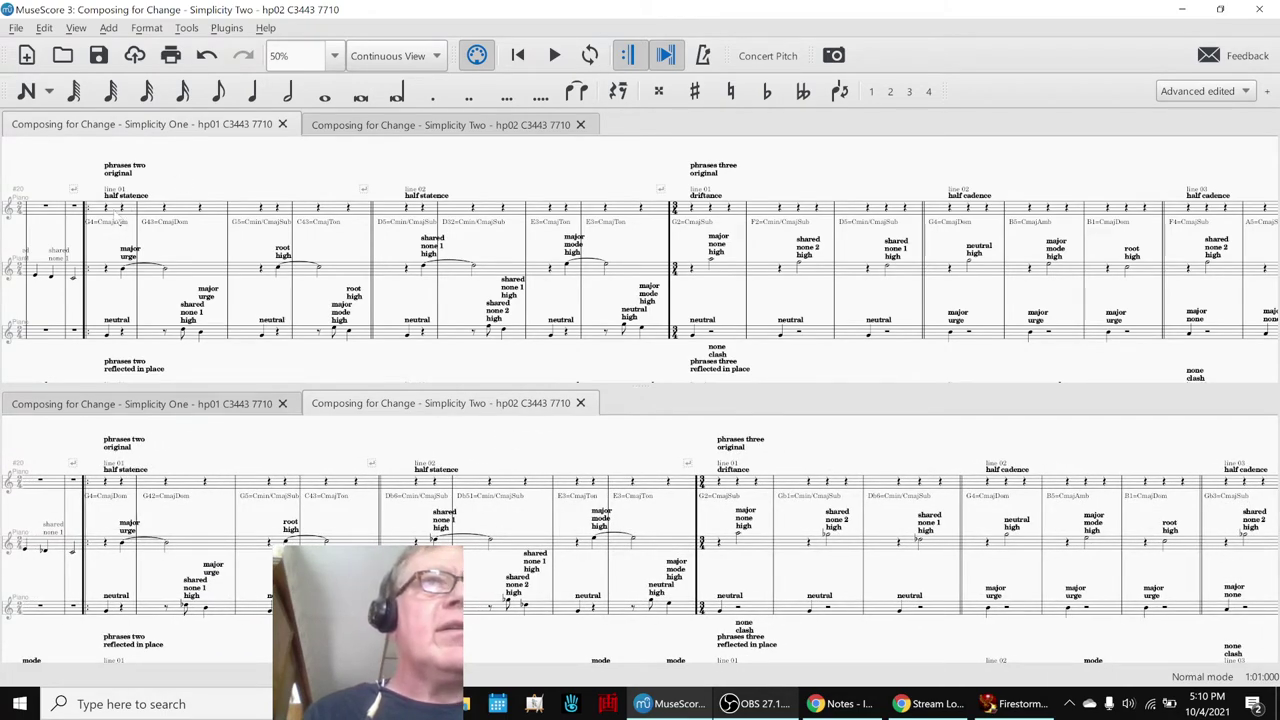
Play Simplicity One from measure 23 through phrases two and phrases three, then stop playback
{"action": "left_click", "coordinate": [114, 214]}
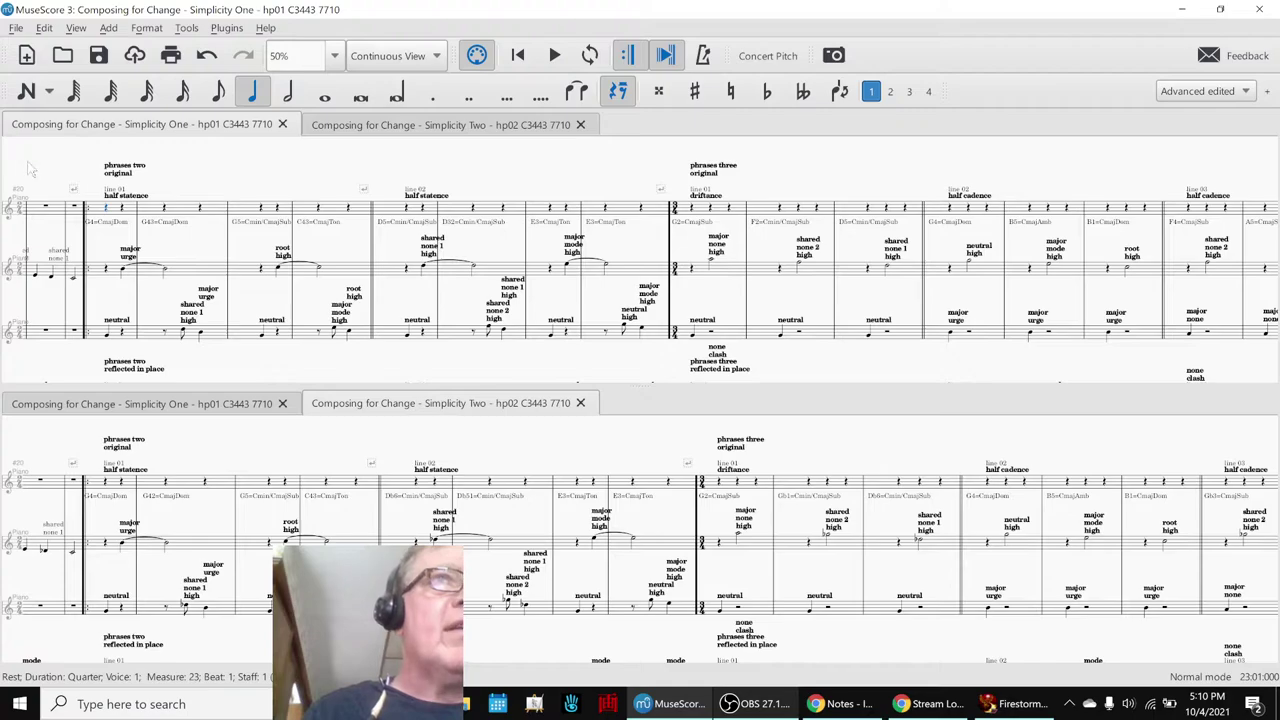
{"action": "key", "text": "space"}
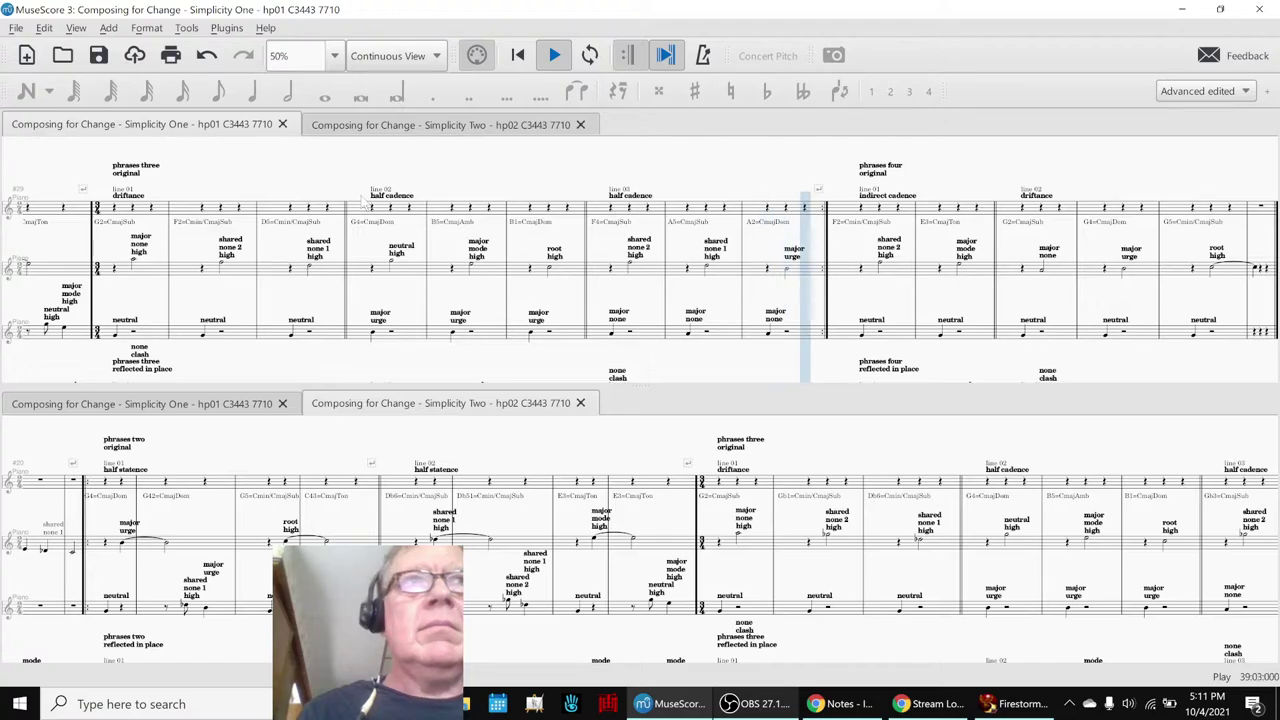
{"action": "key", "text": "space"}
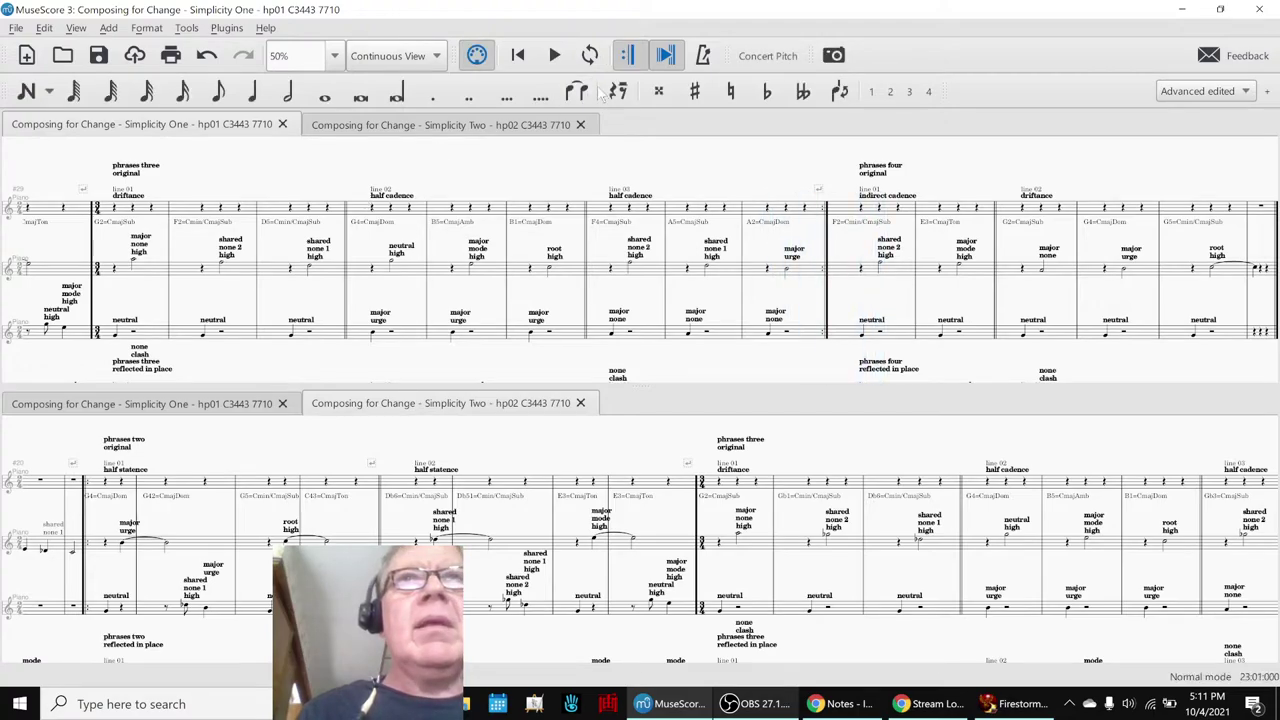
Toggle repeat playback off and back on, then play Simplicity One from measure 39 to hear the repeat
{"action": "left_click", "coordinate": [632, 56]}
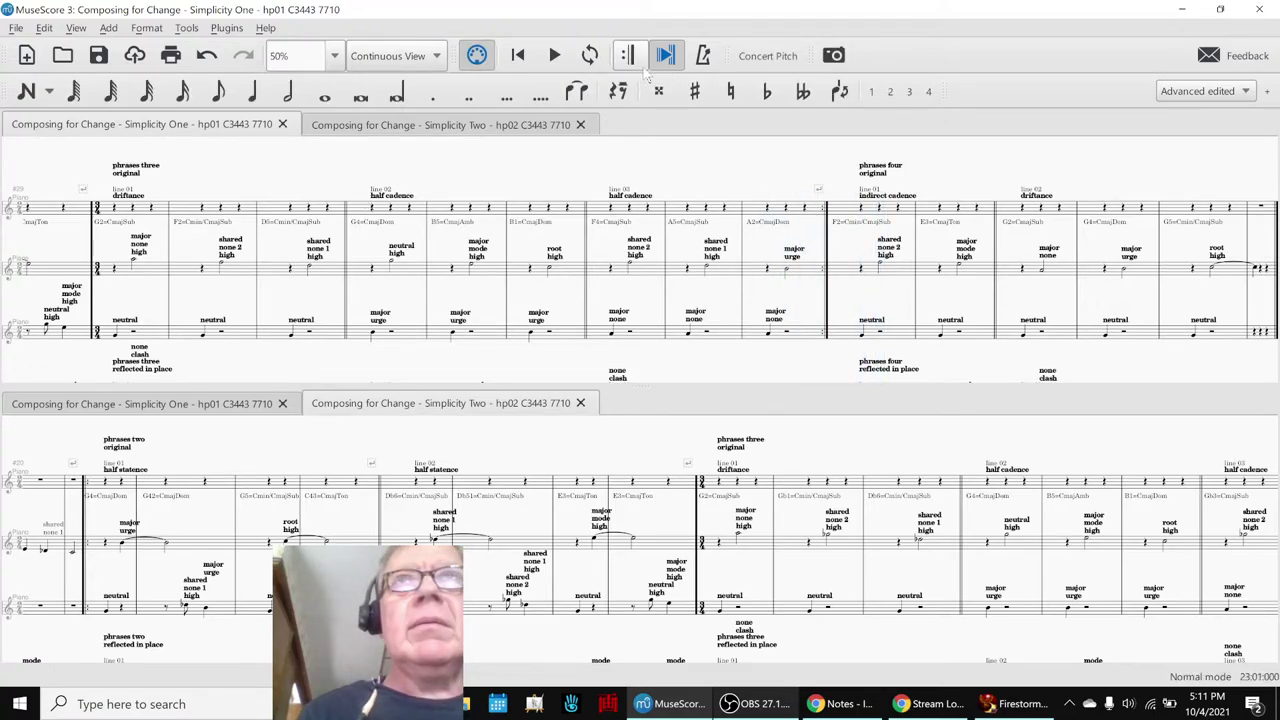
{"action": "left_click", "coordinate": [628, 58]}
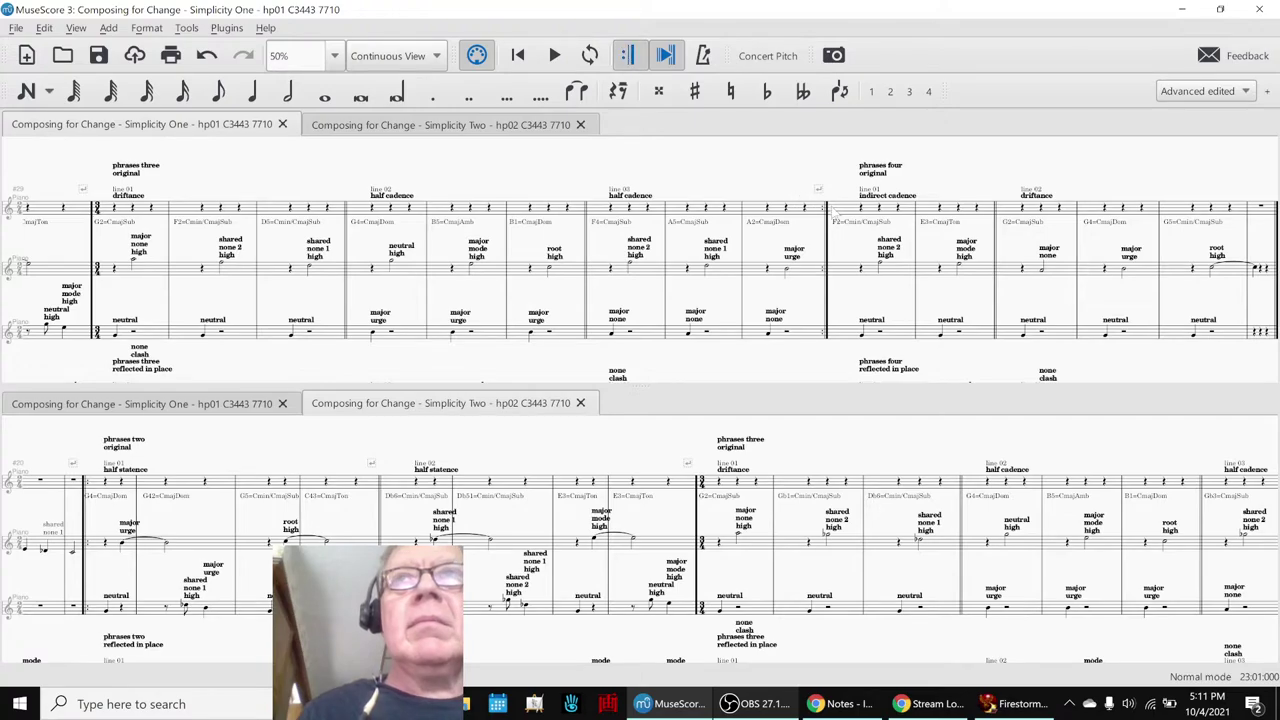
{"action": "left_click", "coordinate": [768, 212]}
{"action": "key", "text": "space"}
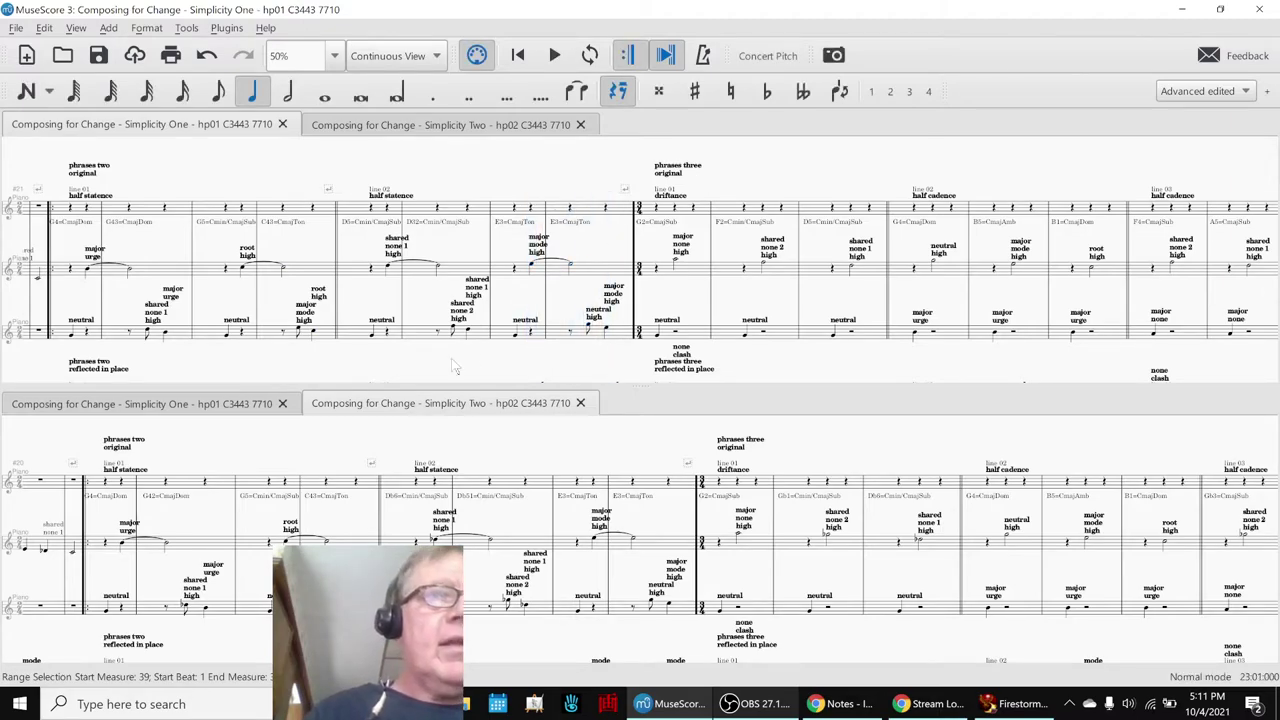
Play Simplicity Two from the start of phrases two at measure 23 with repeats, then stop playback
{"action": "left_click", "coordinate": [94, 486]}
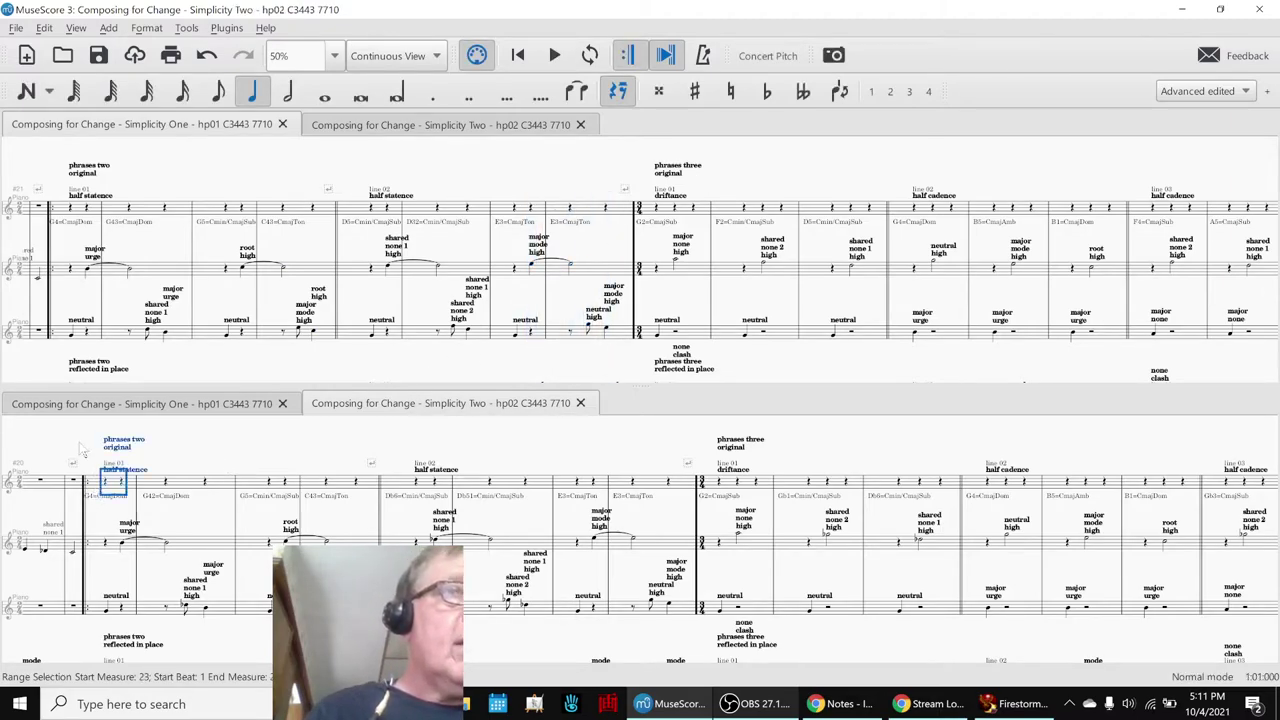
{"action": "left_click", "coordinate": [79, 440]}
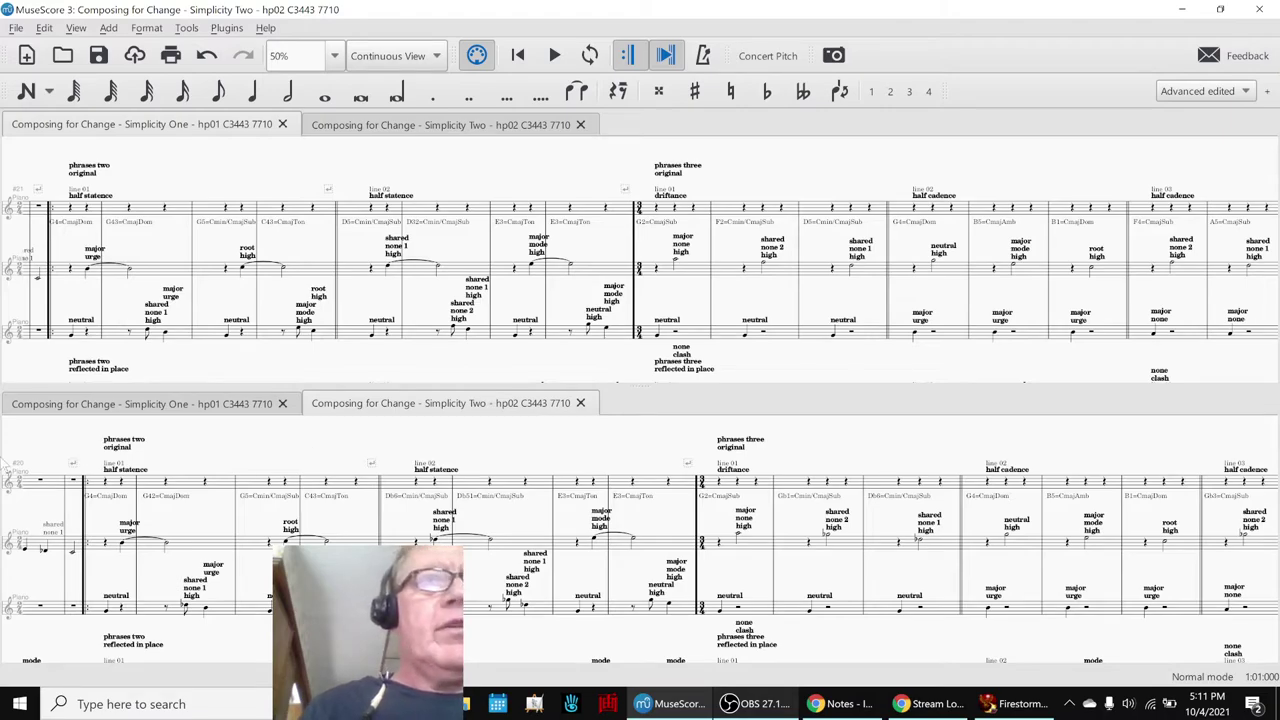
{"action": "key", "text": "space"}
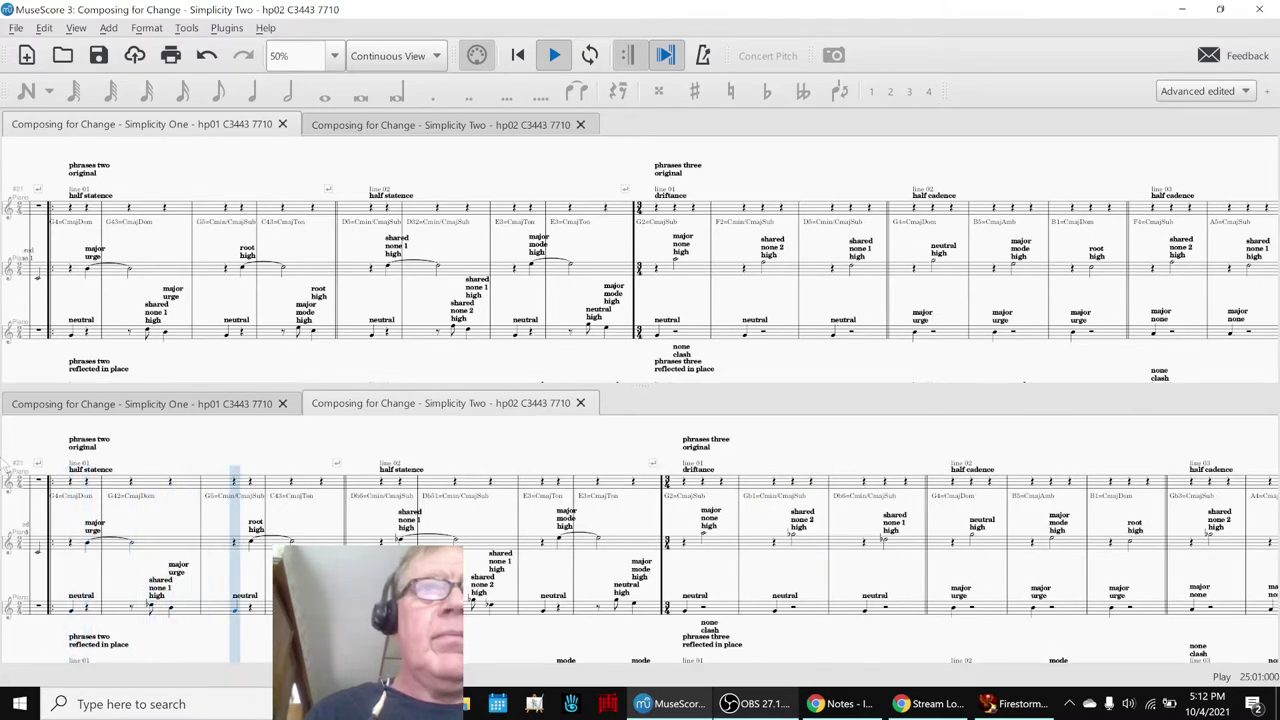
{"action": "key", "text": "space"}
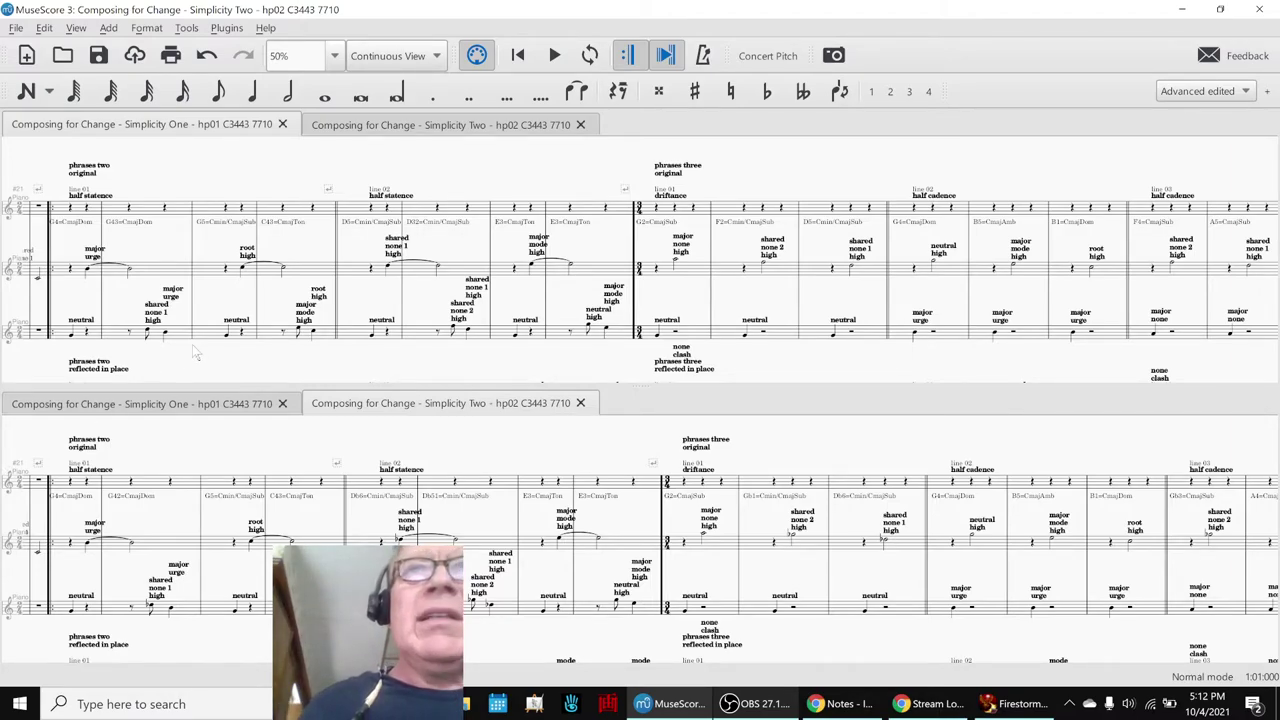
Play phrases three of Simplicity Two from the measure 31 "driftance" into line 02, then stop and clear the selection
{"action": "scroll", "coordinate": [726, 451], "scroll_direction": "right", "scroll_amount": 1}
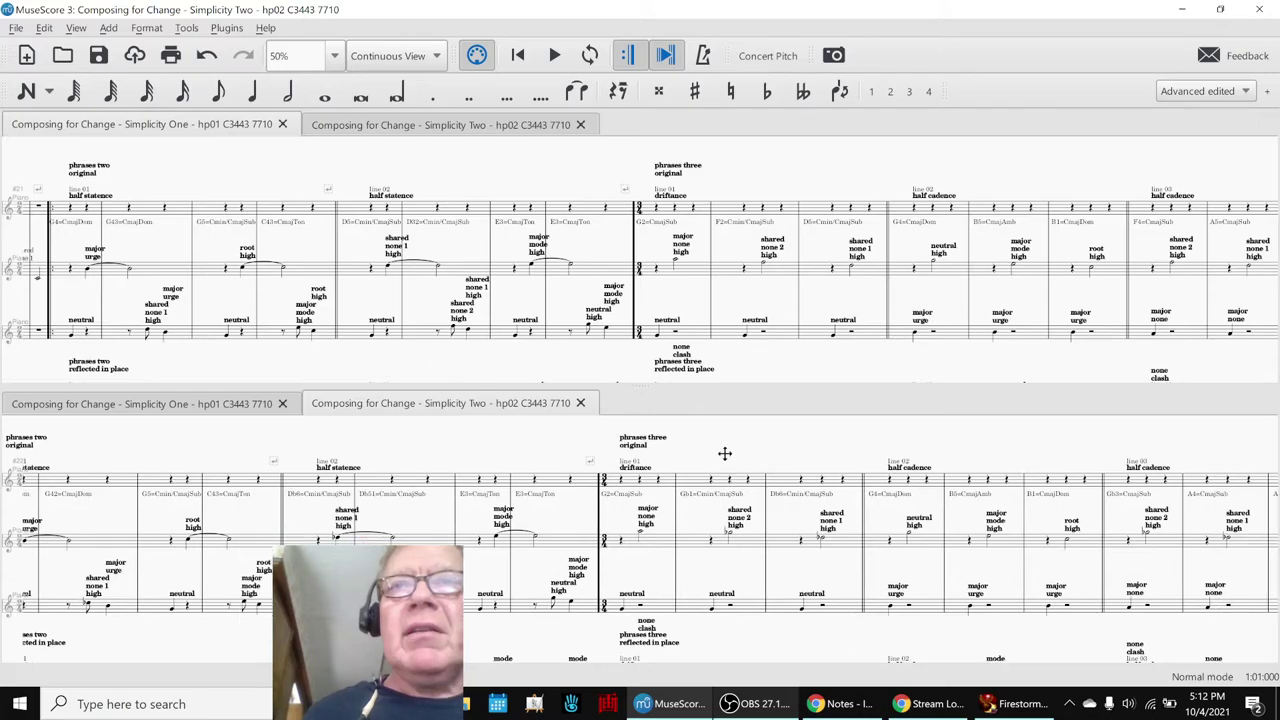
{"action": "left_click", "coordinate": [649, 553]}
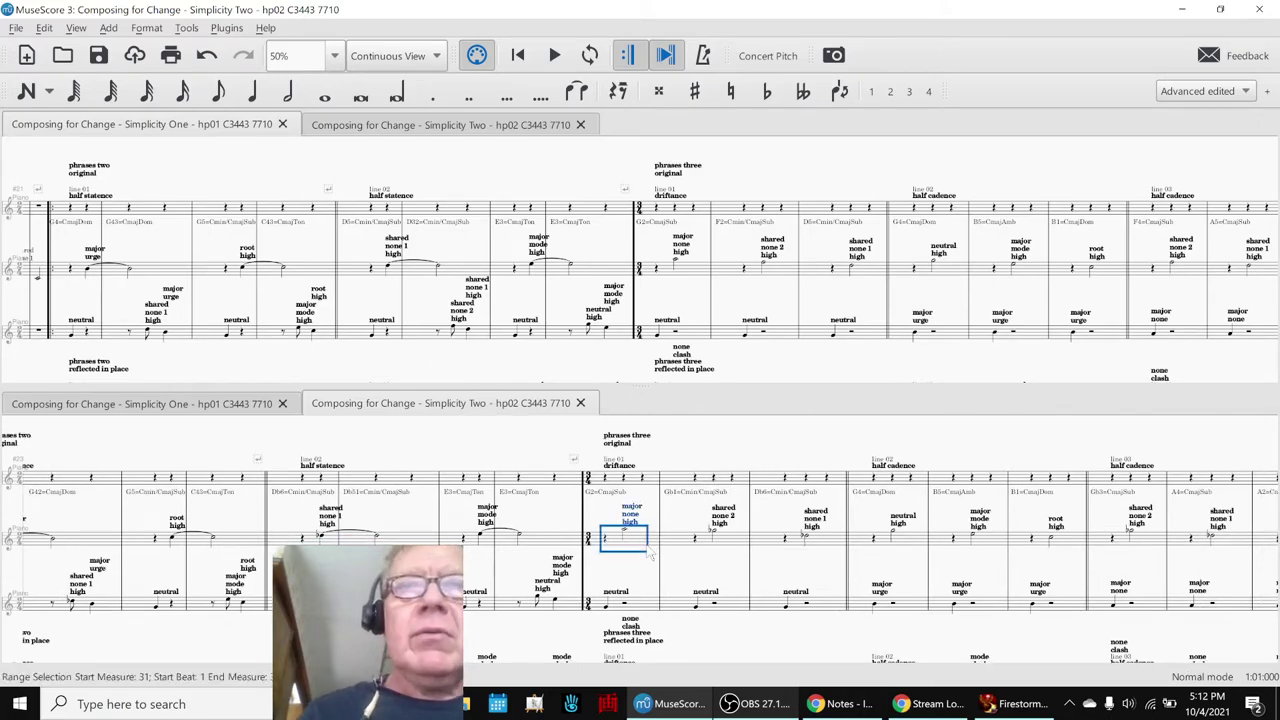
{"action": "key", "text": "space"}
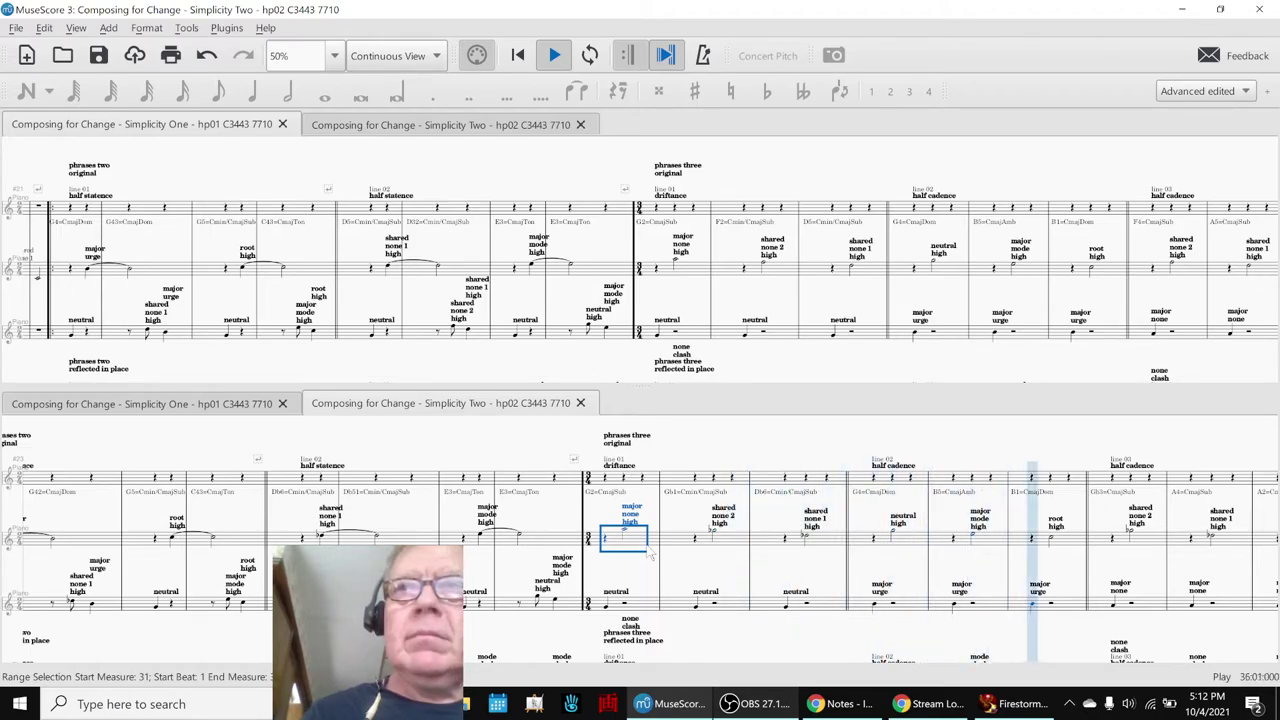
{"action": "key", "text": "space"}
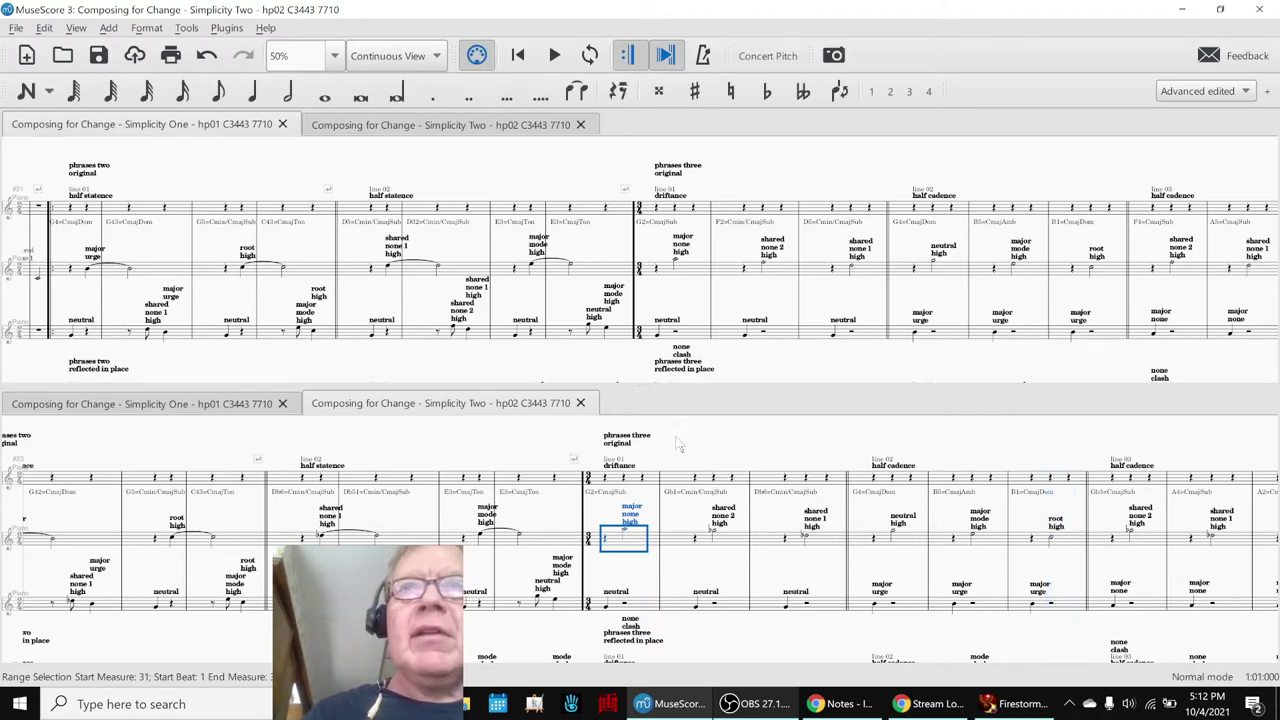
{"action": "key", "text": "Escape"}
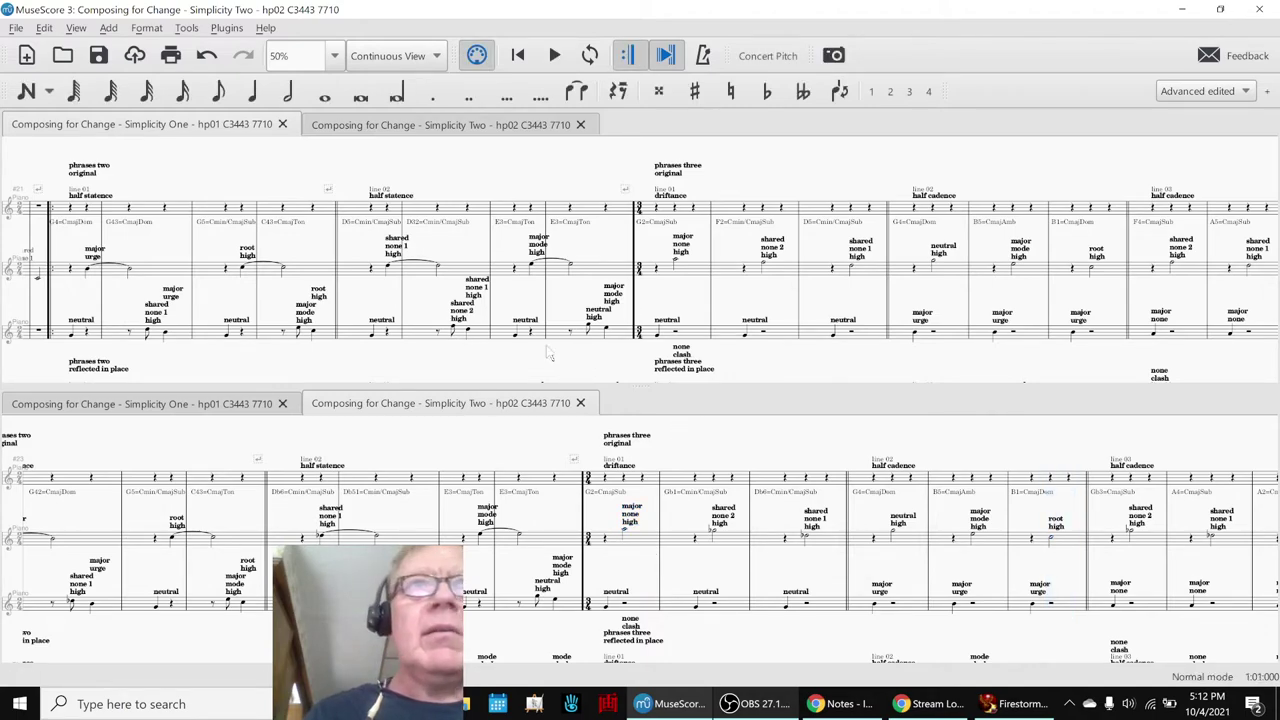
Play the opening of phrases two in Simplicity One from measure 23, then line 02 of Simplicity Two from measure 27
{"action": "left_click_drag", "start_coordinate": [295, 447], "coordinate": [438, 443]}
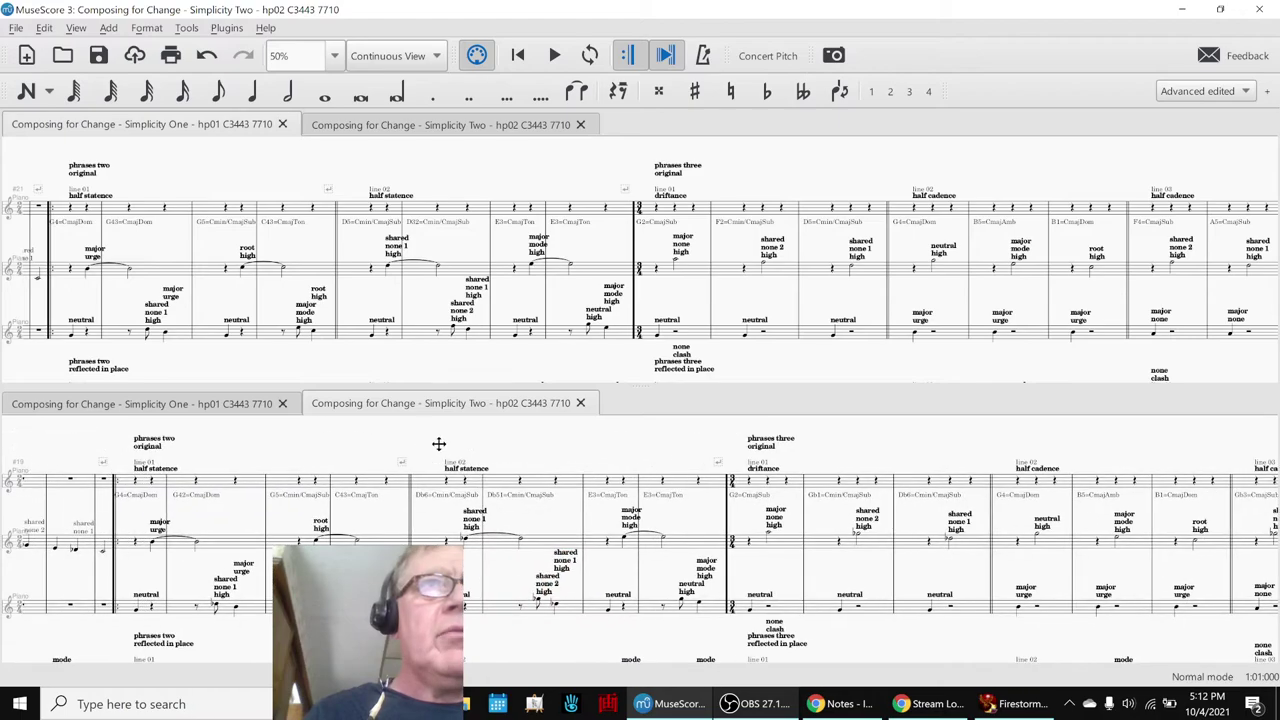
{"action": "left_click_drag", "start_coordinate": [225, 365], "coordinate": [282, 354]}
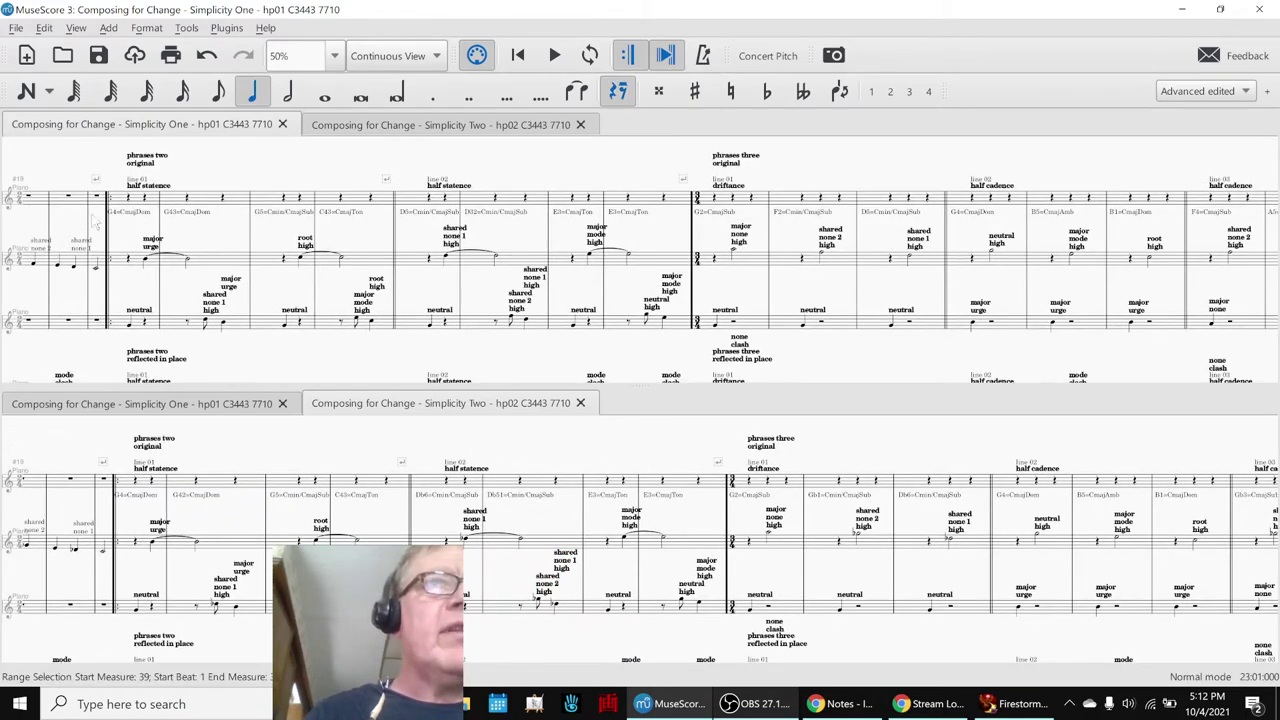
{"action": "left_click", "coordinate": [127, 203]}
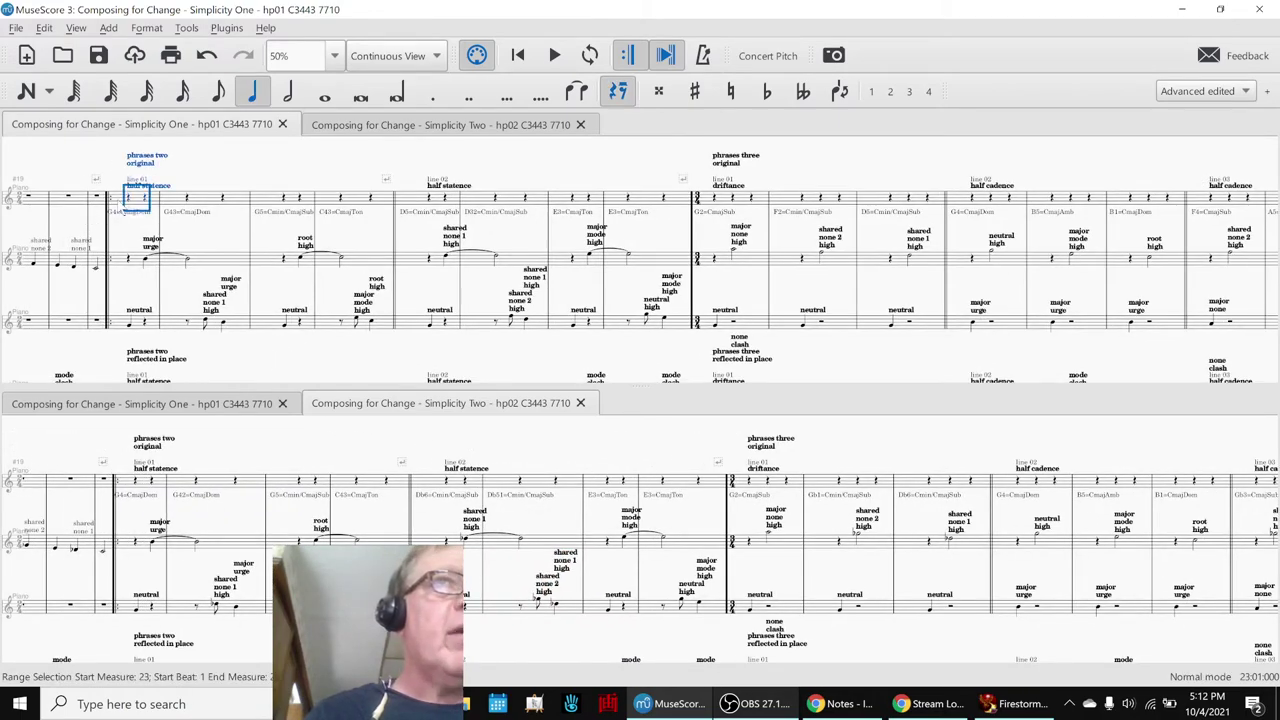
{"action": "key", "text": "space"}
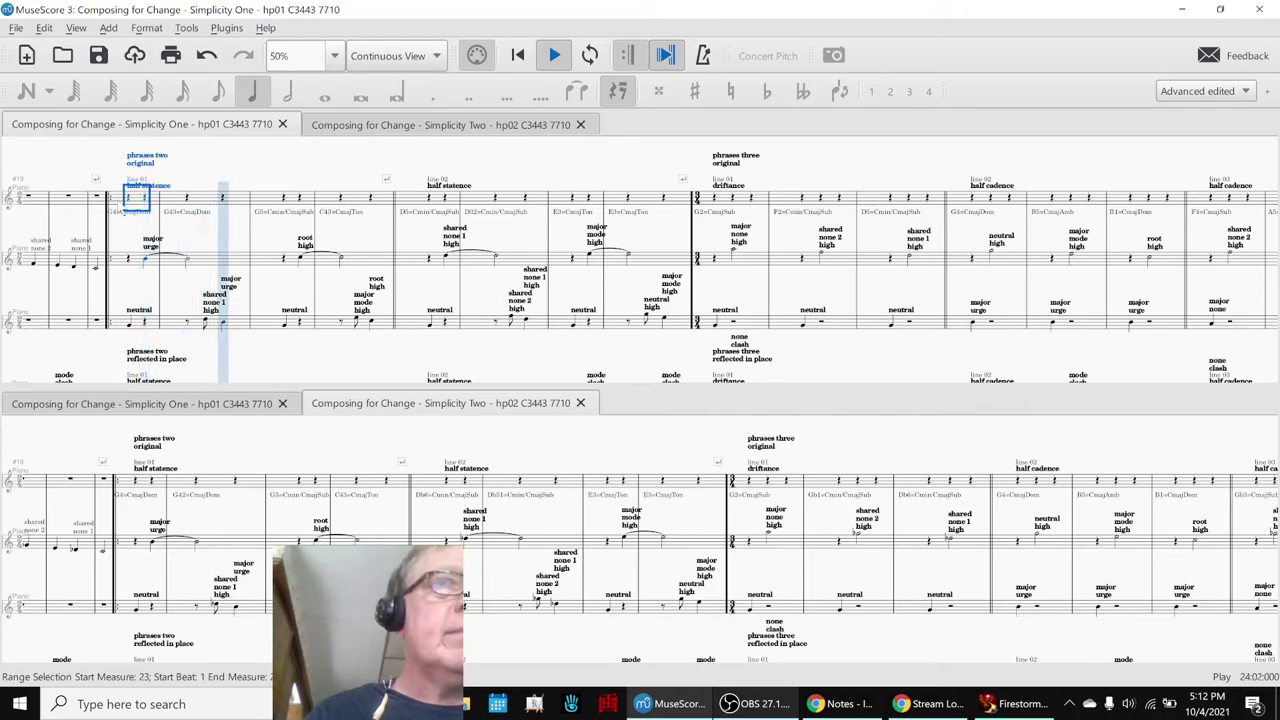
{"action": "key", "text": "space"}
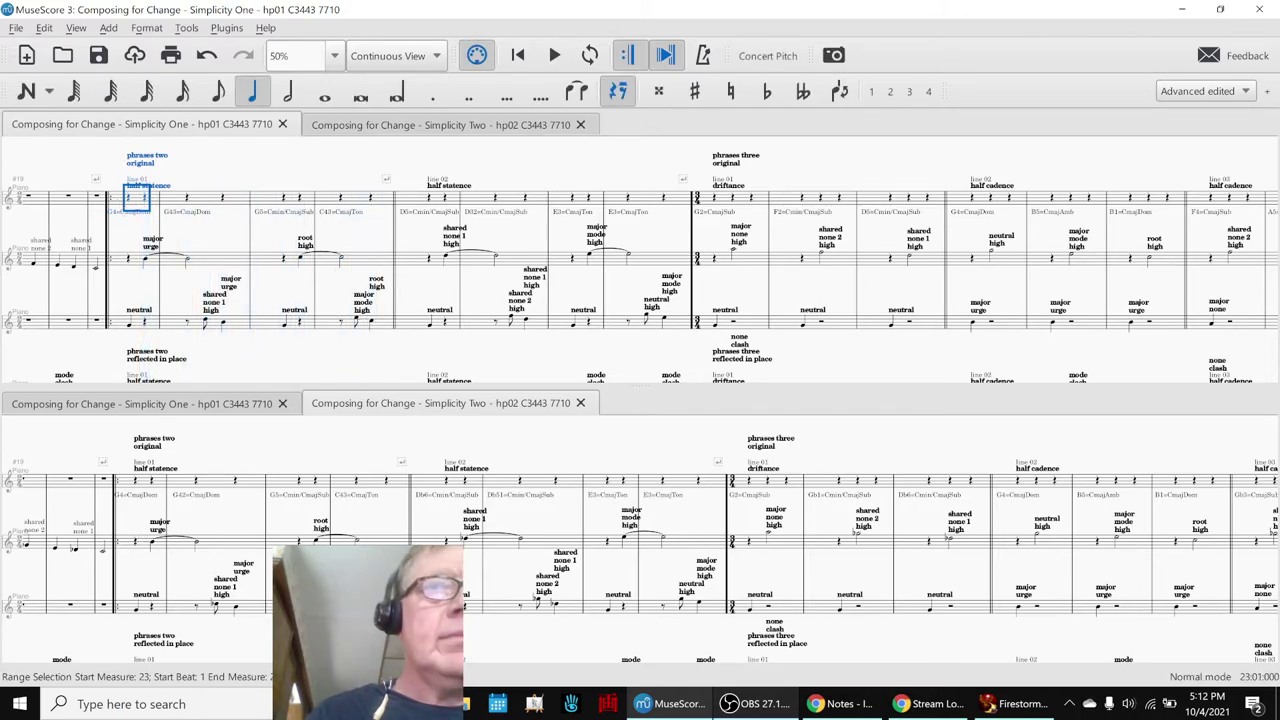
{"action": "left_click", "coordinate": [421, 492]}
{"action": "key", "text": "space"}
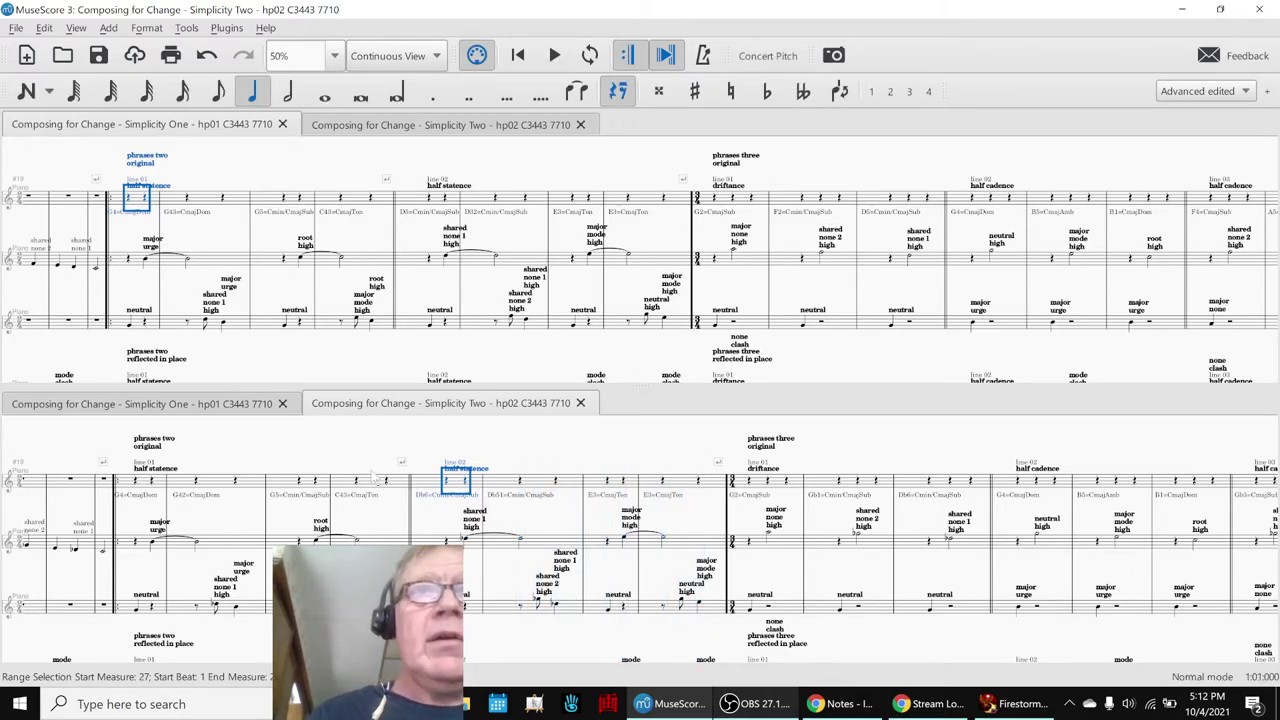
Clear the score selection, switch to Firestorm to view the music demonstration area, and return to MuseScore
{"action": "key", "text": "Escape"}
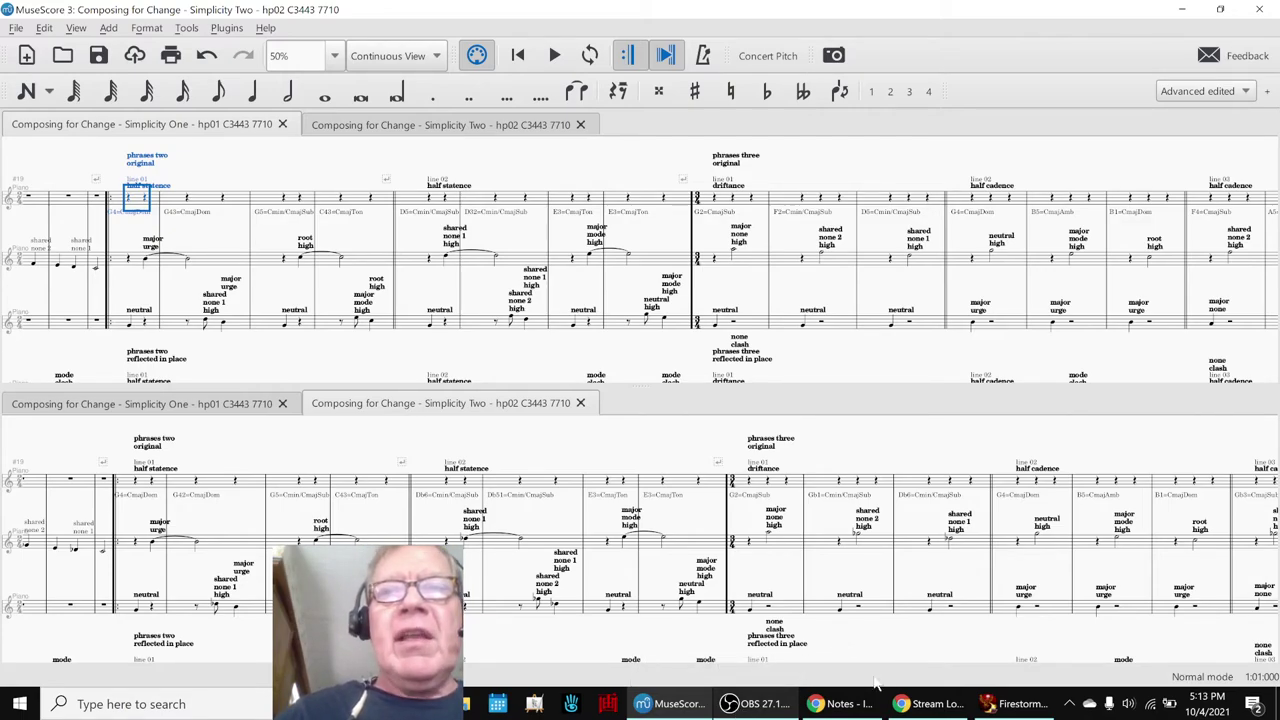
{"action": "left_click", "coordinate": [1000, 704]}
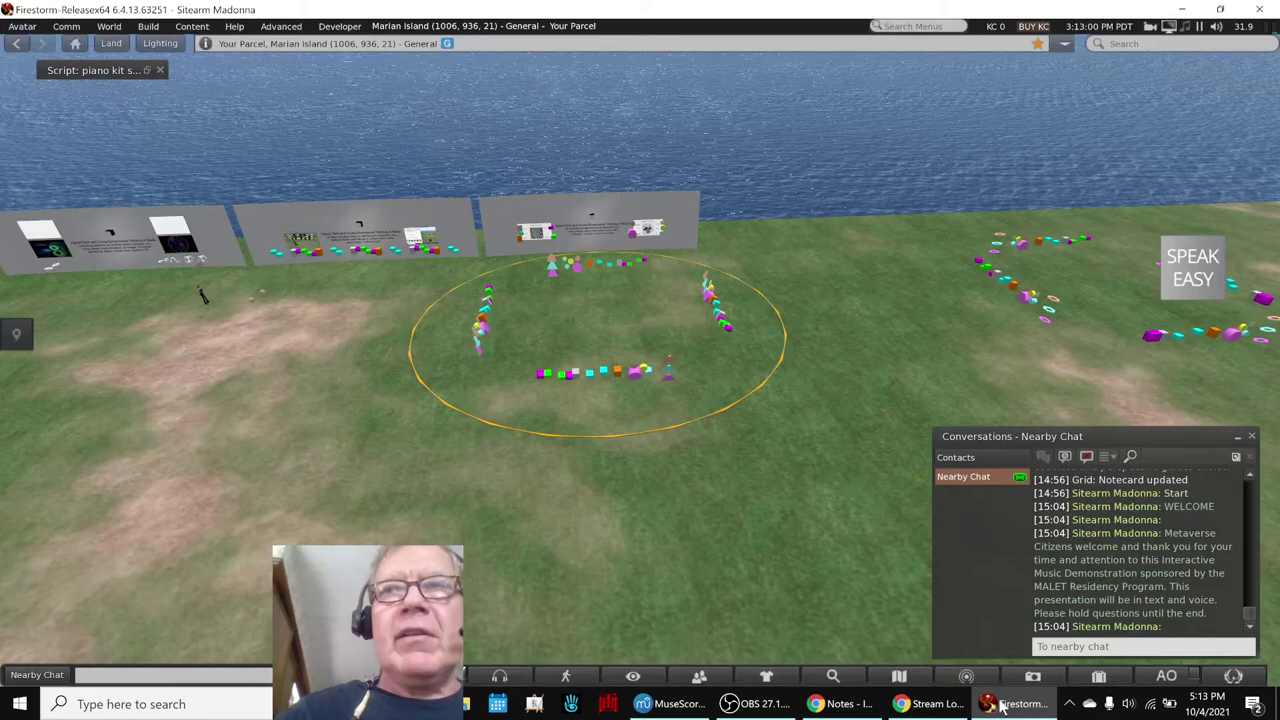
{"action": "left_click", "coordinate": [996, 704]}
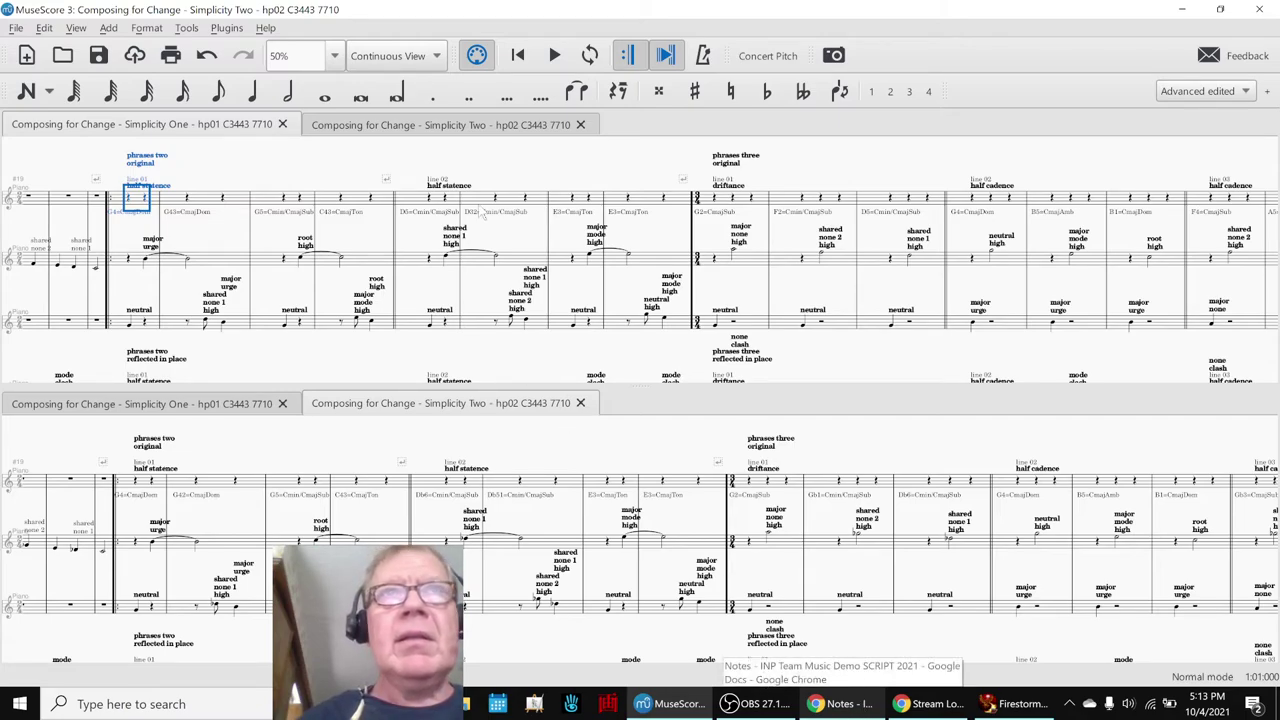
Point out measure 28 of phrases two in Simplicity One and in Simplicity Two, and clear the Simplicity Two selection
{"action": "left_click", "coordinate": [481, 263]}
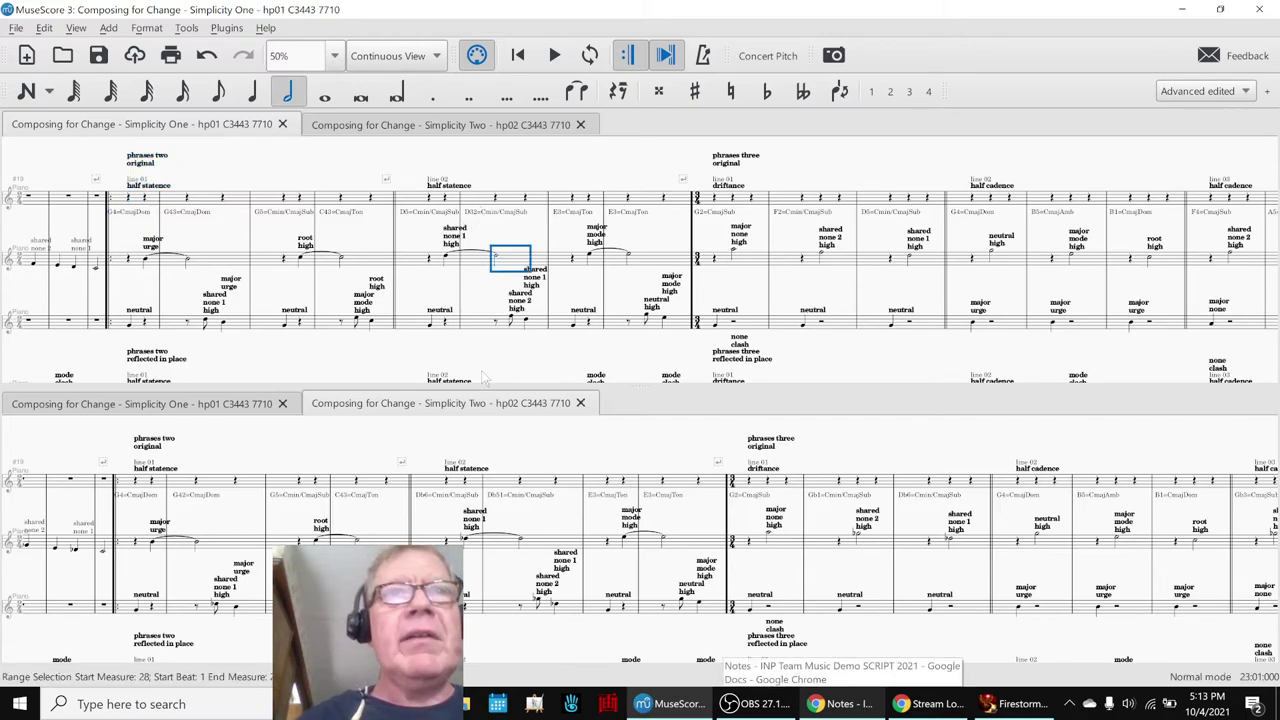
{"action": "left_click", "coordinate": [532, 486]}
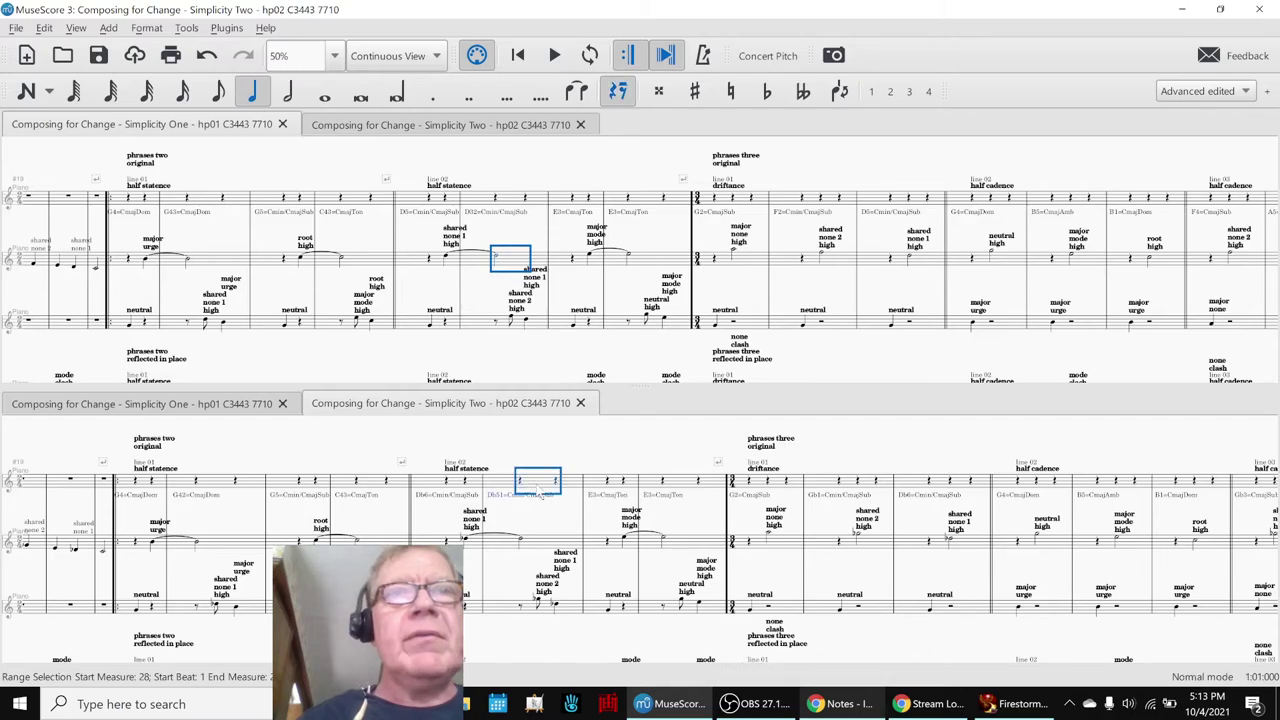
{"action": "left_click", "coordinate": [537, 548]}
{"action": "left_click", "coordinate": [511, 587]}
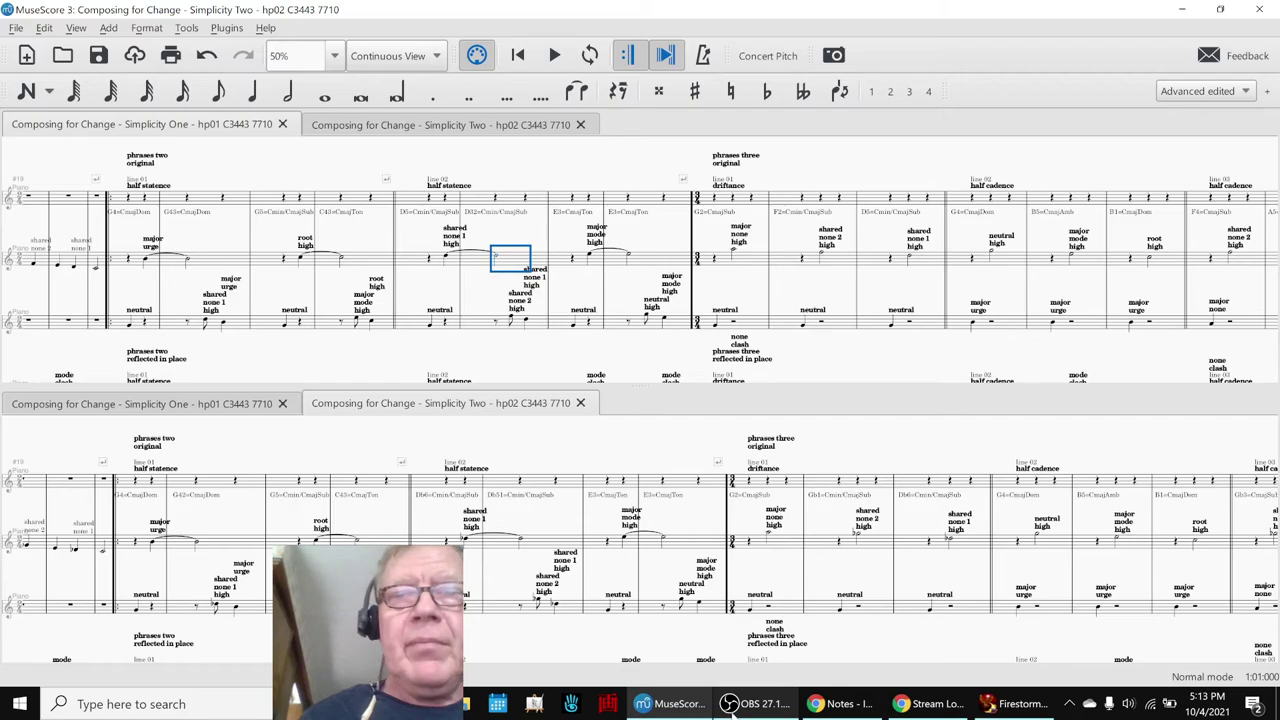
Switch to the Stream Log spreadsheet and bring the Results and Ideas Next Time notes beside column A into view
{"action": "left_click", "coordinate": [905, 706]}
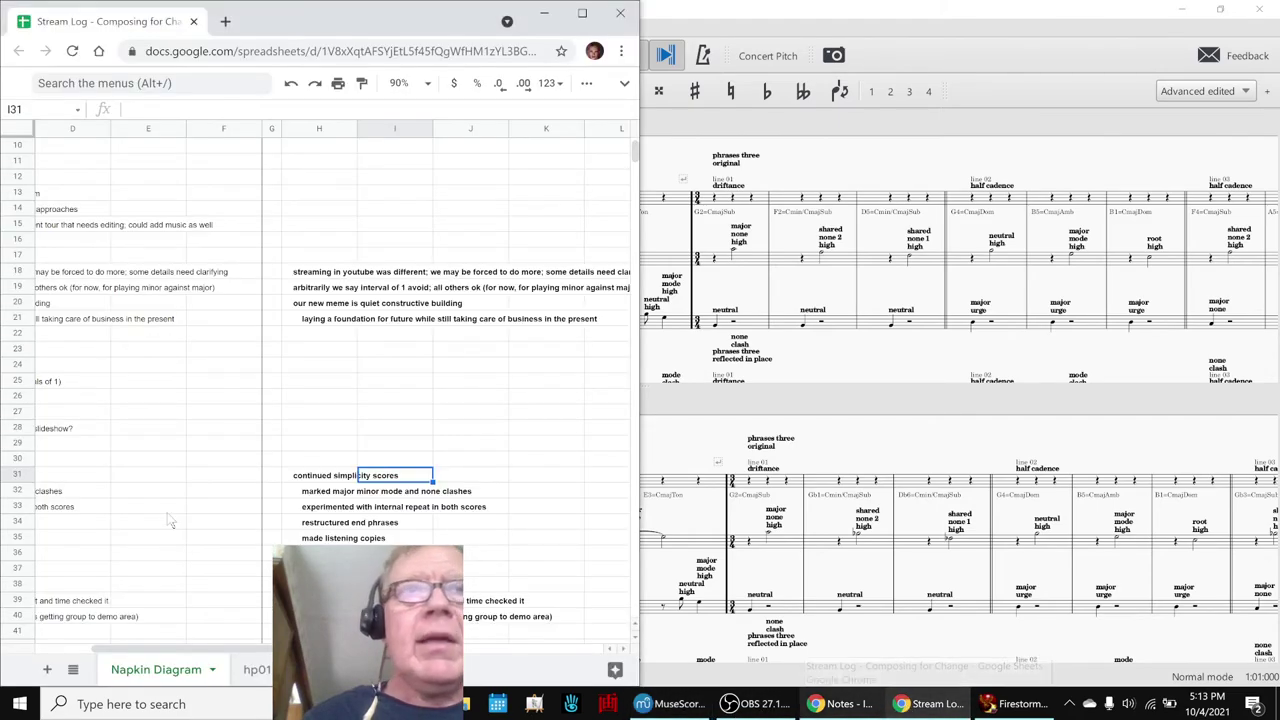
{"action": "left_click", "coordinate": [159, 588]}
{"action": "key", "text": "Left"}
{"action": "key", "text": "Left"}
{"action": "key", "text": "Left"}
{"action": "key", "text": "Left"}
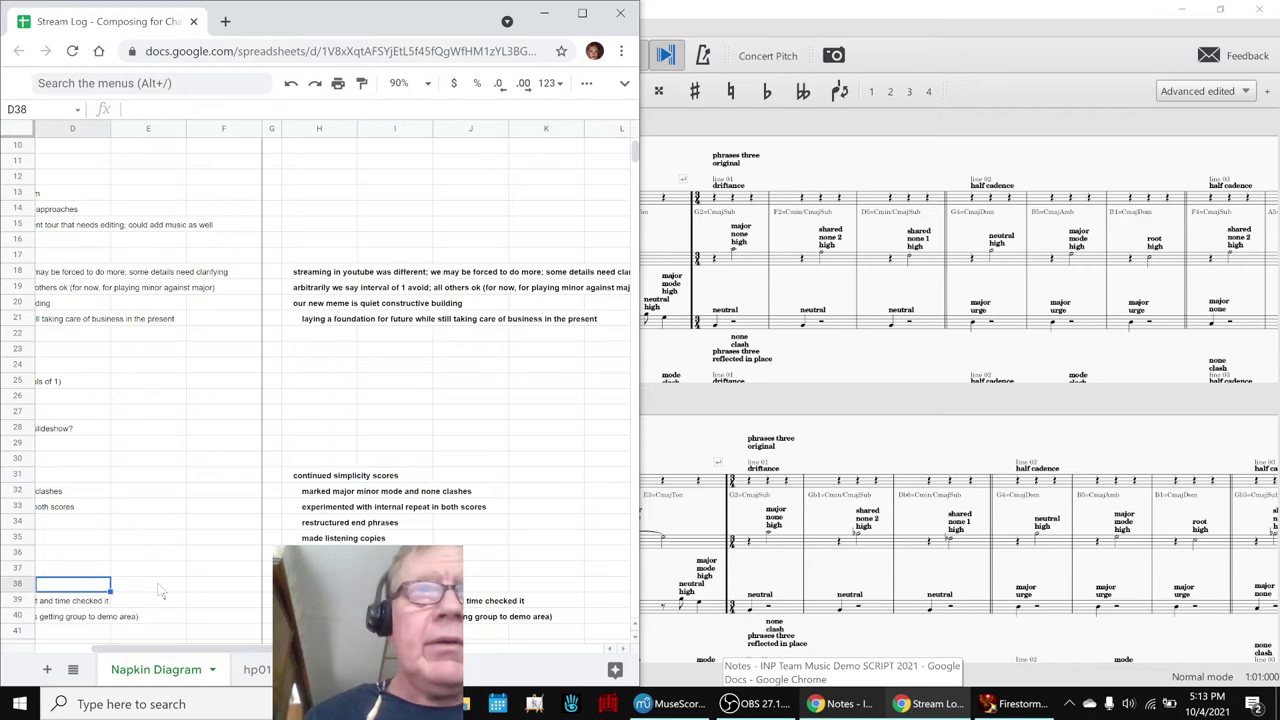
{"action": "scroll", "coordinate": [175, 490], "scroll_direction": "down", "scroll_amount": 5}
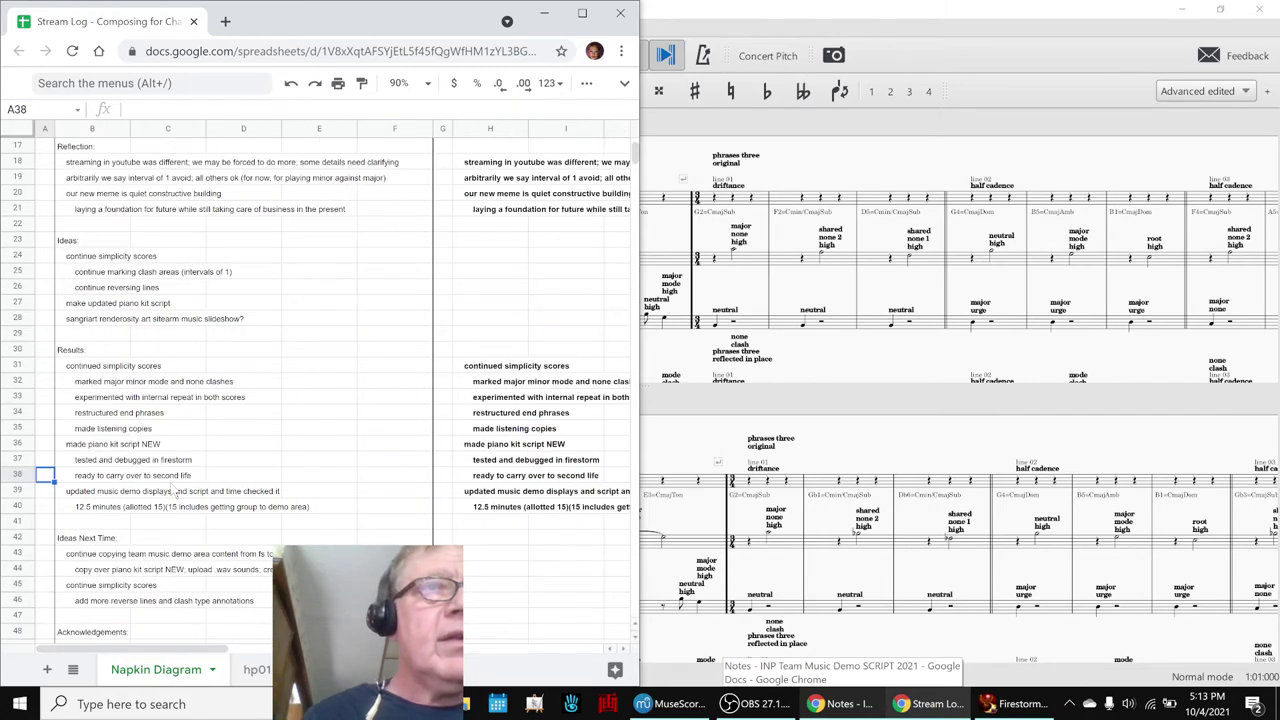
Go through the Ideas Next Time entries in B43 to B46, return to the piano kit script entry, and switch to OBS
{"action": "left_click", "coordinate": [80, 446]}
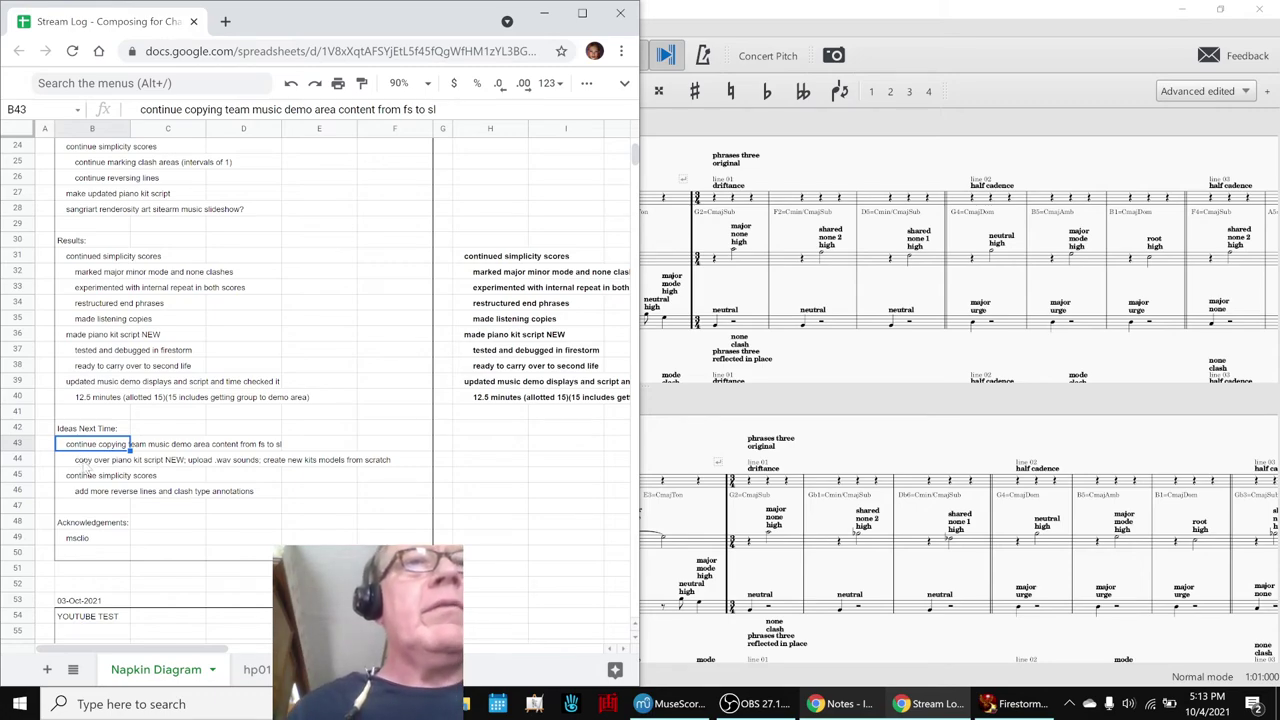
{"action": "key", "text": "Down"}
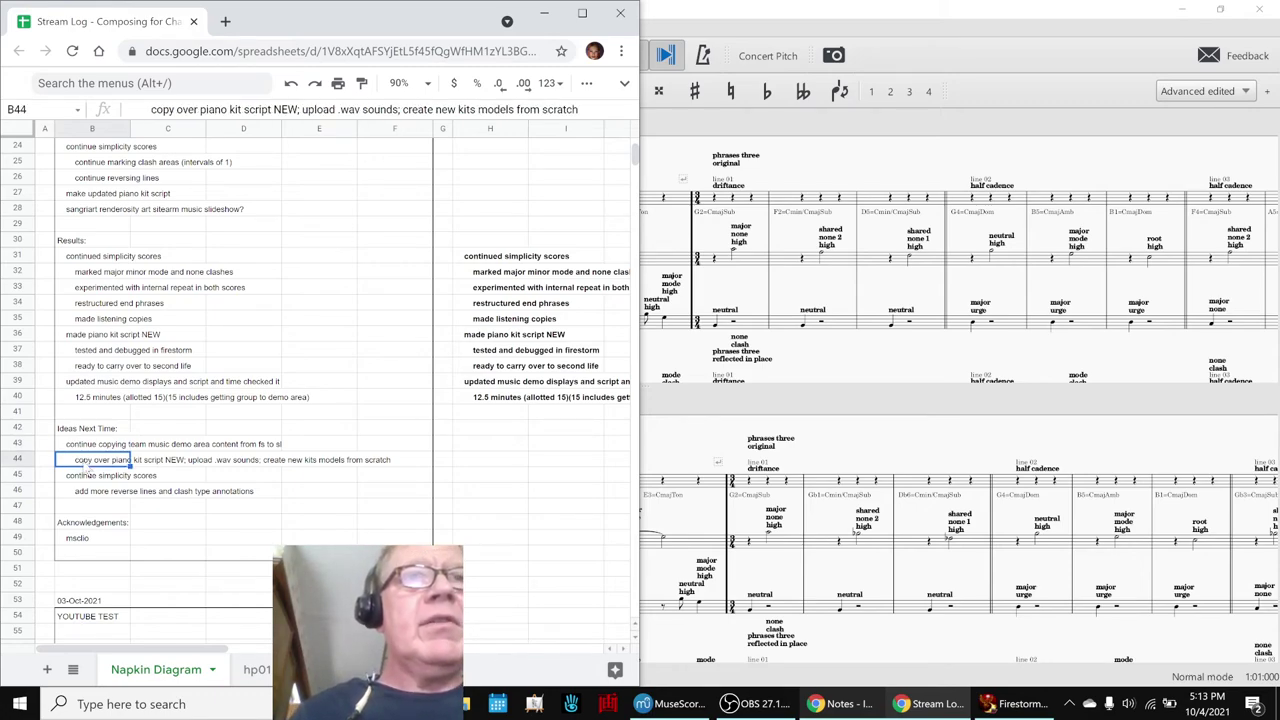
{"action": "left_click", "coordinate": [86, 477]}
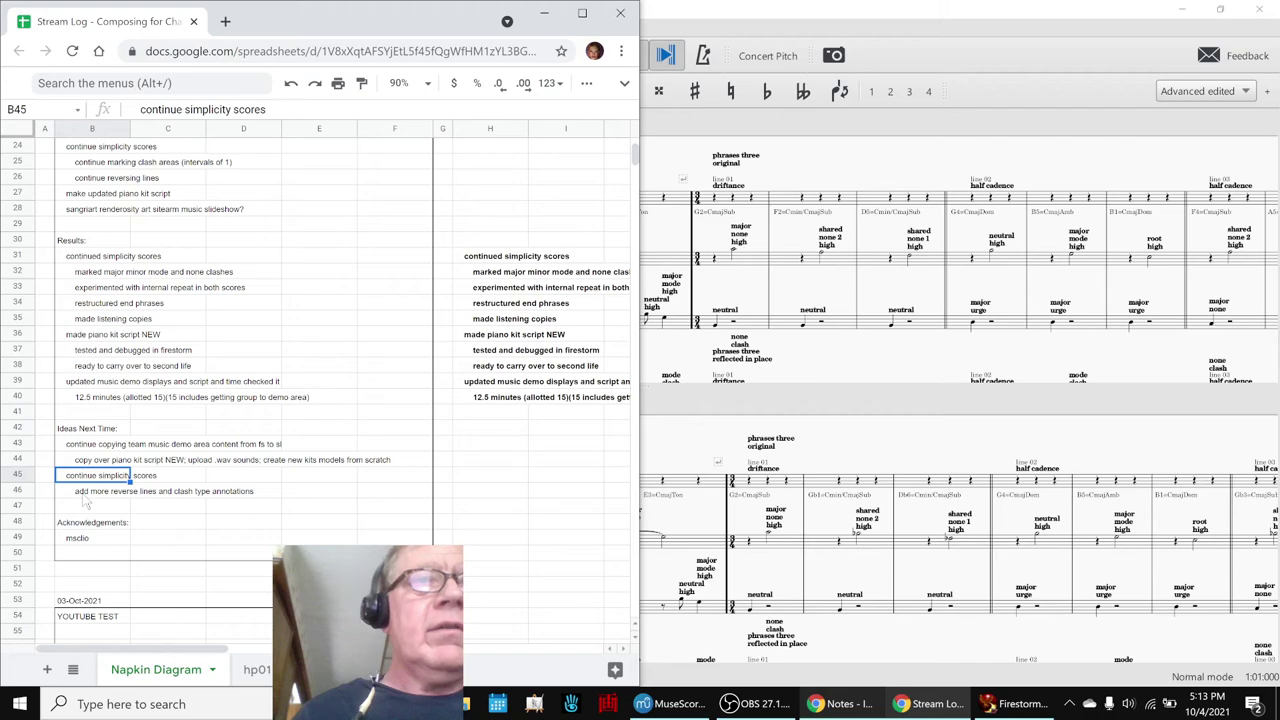
{"action": "left_click", "coordinate": [84, 497]}
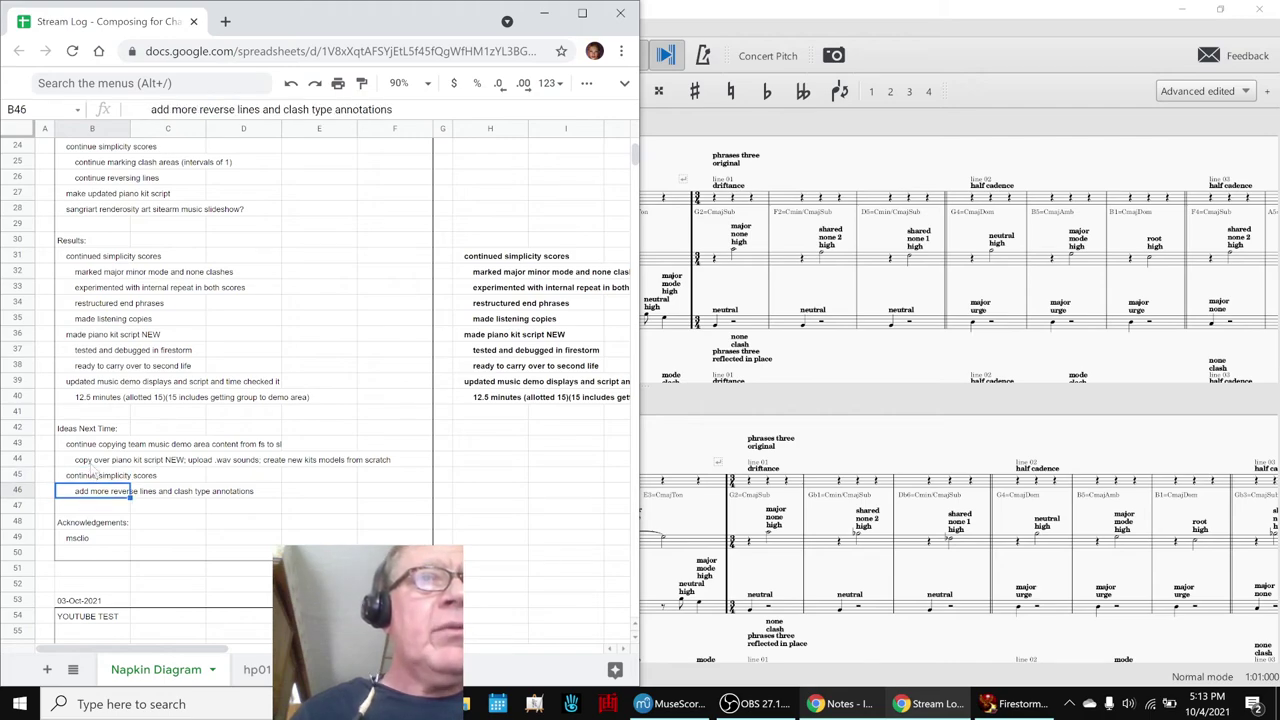
{"action": "left_click", "coordinate": [97, 463]}
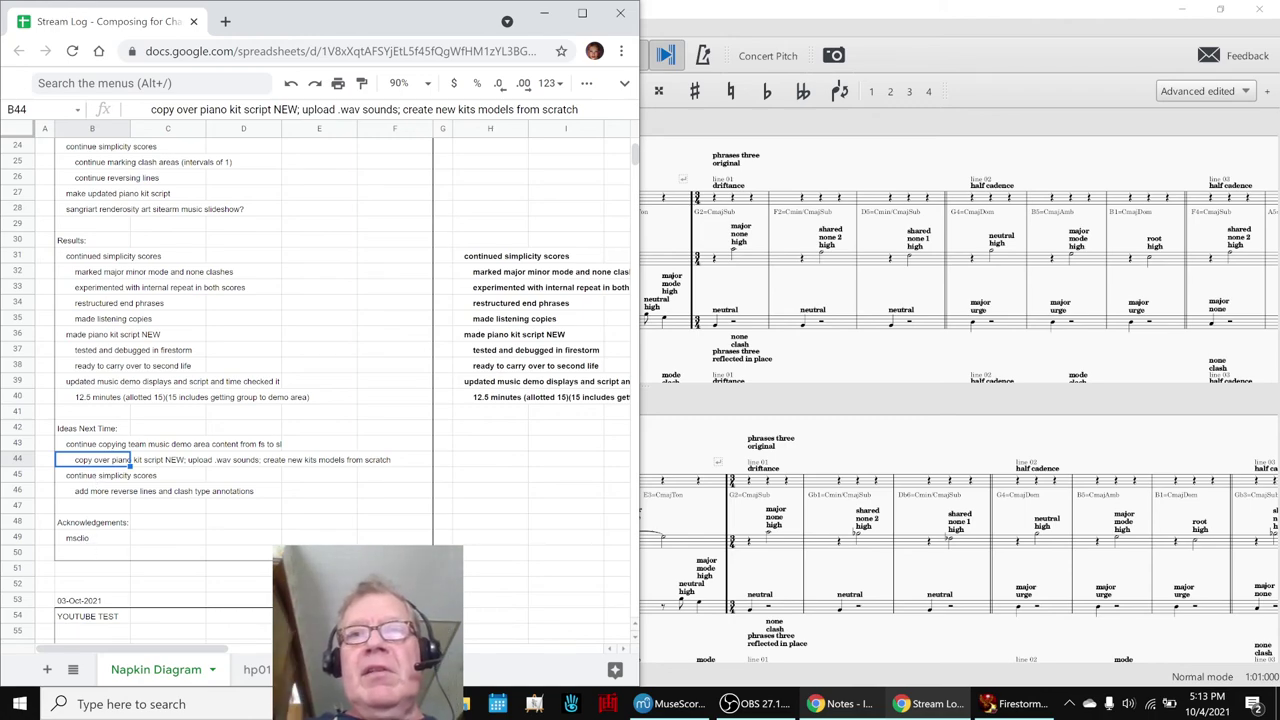
{"action": "left_click", "coordinate": [729, 705]}
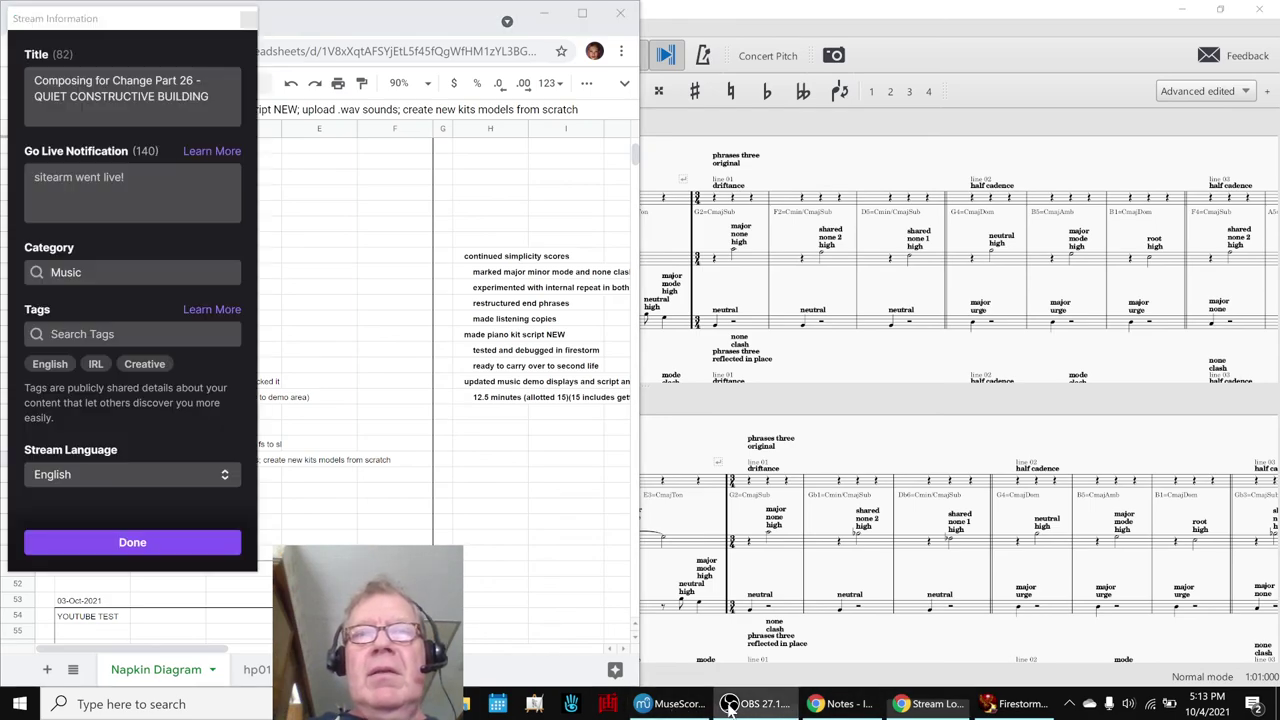